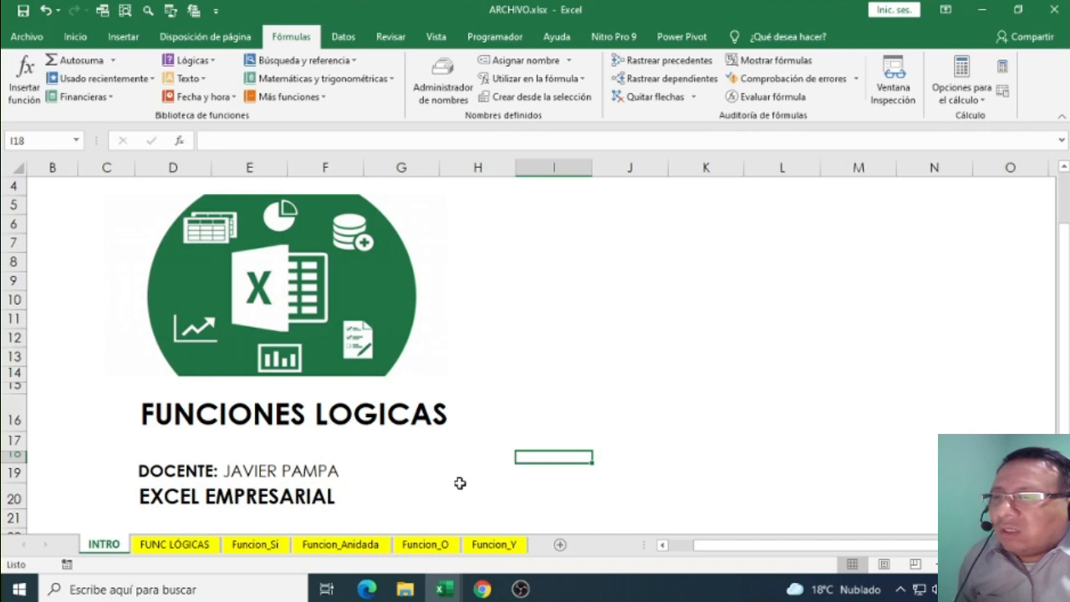
# - Open the FUNC LÓGICAS sheet and examine the SI, O and Y entries in the list of logical functions
pyautogui.click(163, 550)
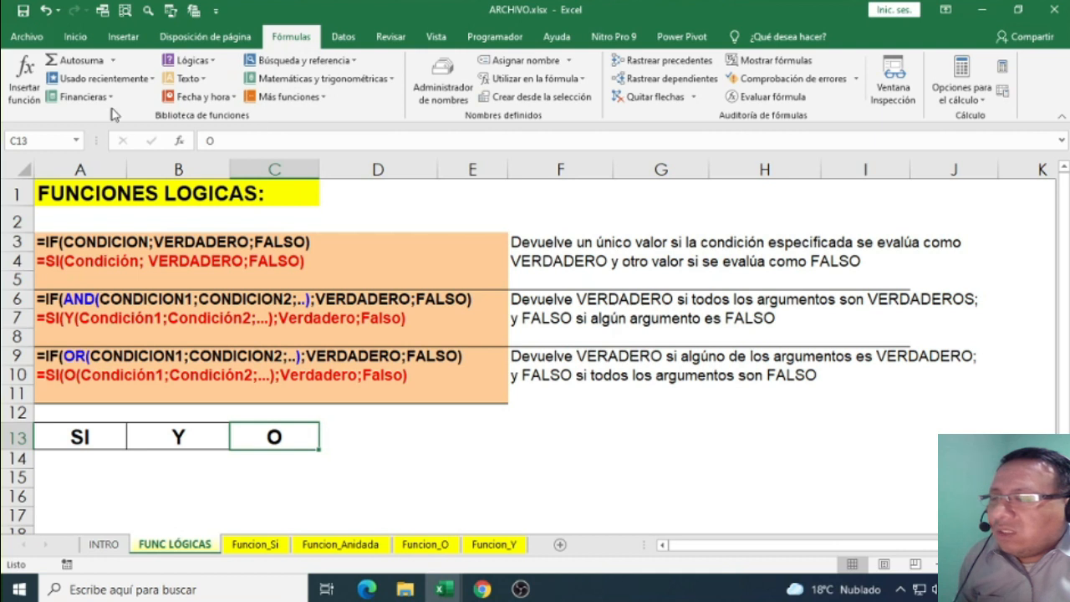
pyautogui.click(211, 61)
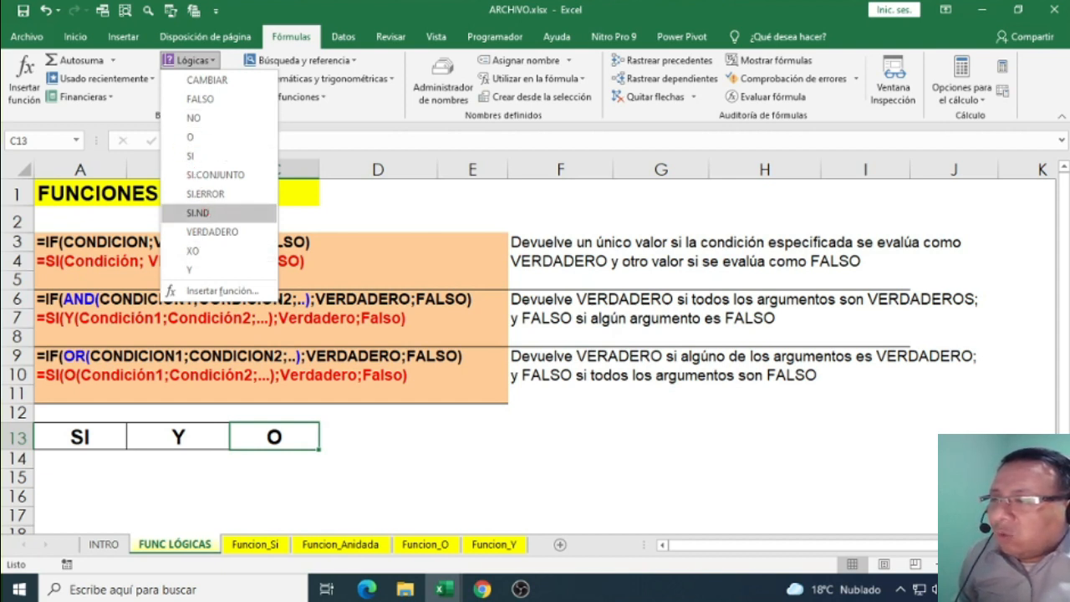
pyautogui.moveTo(178, 145); pyautogui.dragTo(227, 164)
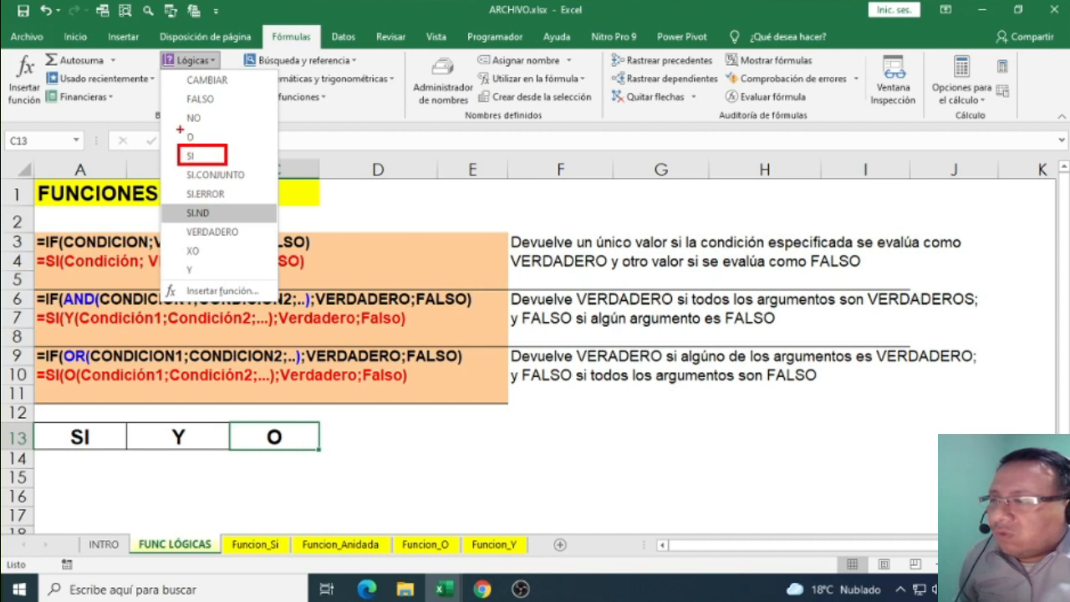
pyautogui.moveTo(179, 128)
pyautogui.mouseDown()
pyautogui.moveTo(202, 144)
pyautogui.moveTo(232, 143)
pyautogui.mouseUp()
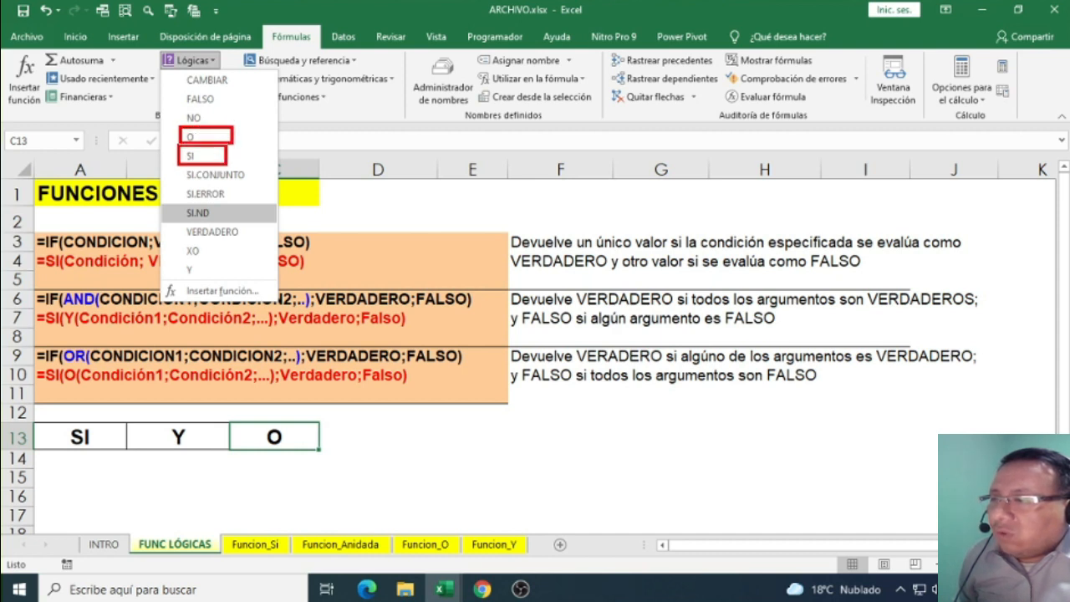
pyautogui.moveTo(176, 258); pyautogui.dragTo(243, 278)
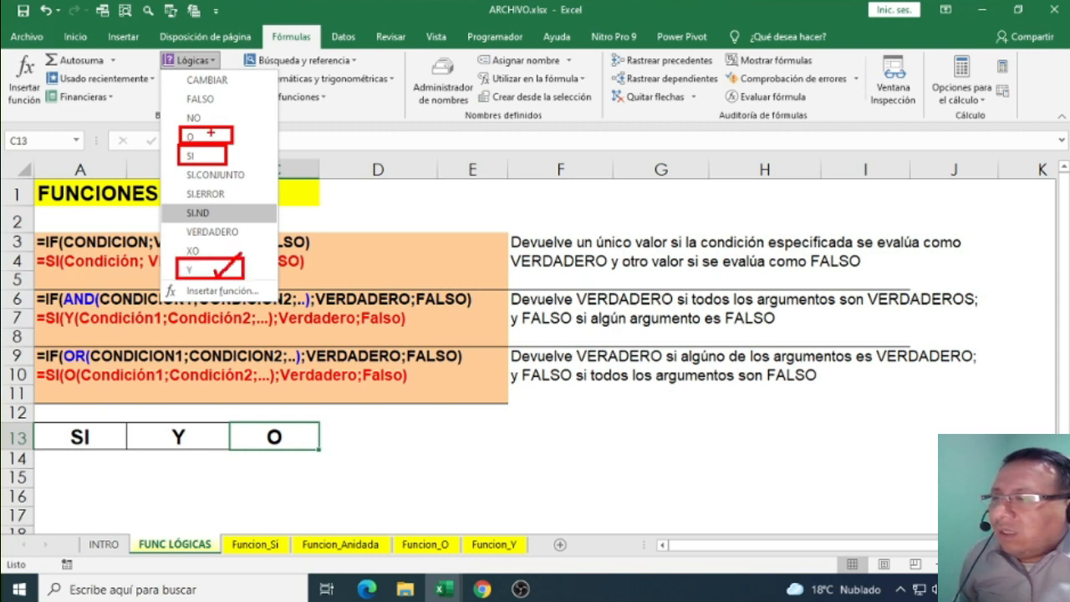
pyautogui.moveTo(220, 134); pyautogui.dragTo(236, 114)
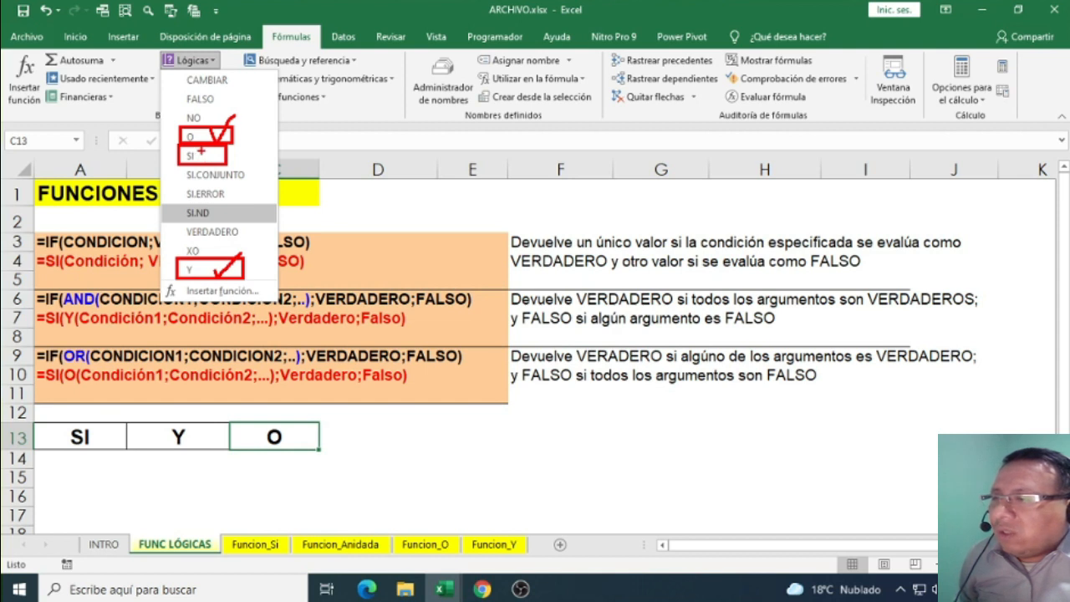
pyautogui.moveTo(218, 155); pyautogui.dragTo(216, 155)
pyautogui.press('Escape')
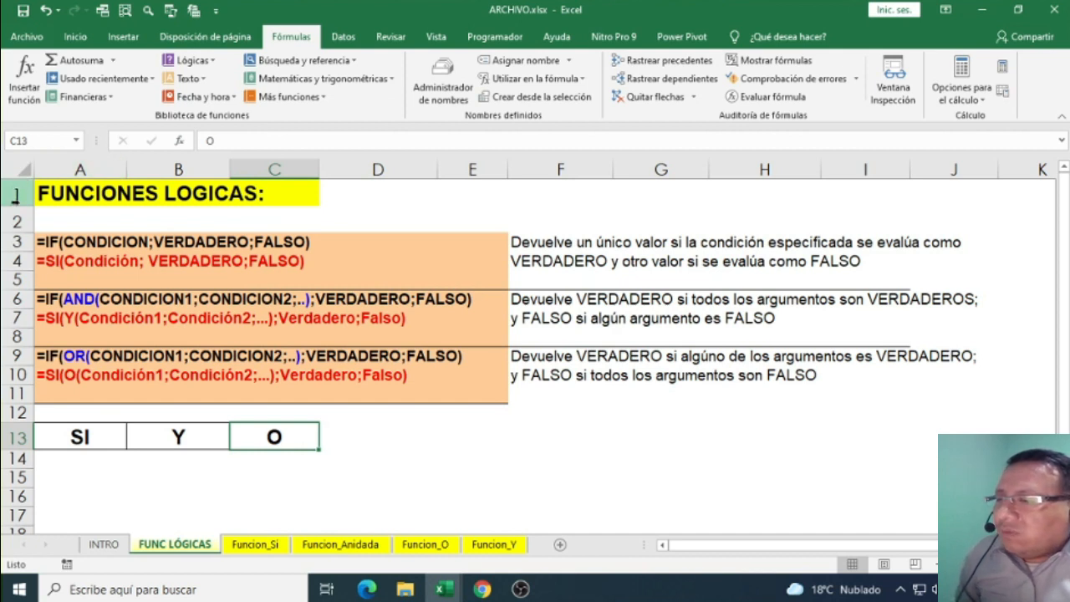
# - Examine the SI syntax in row 4, covering its condition, VERDADERO and FALSO arguments and its description
pyautogui.click(40, 265)
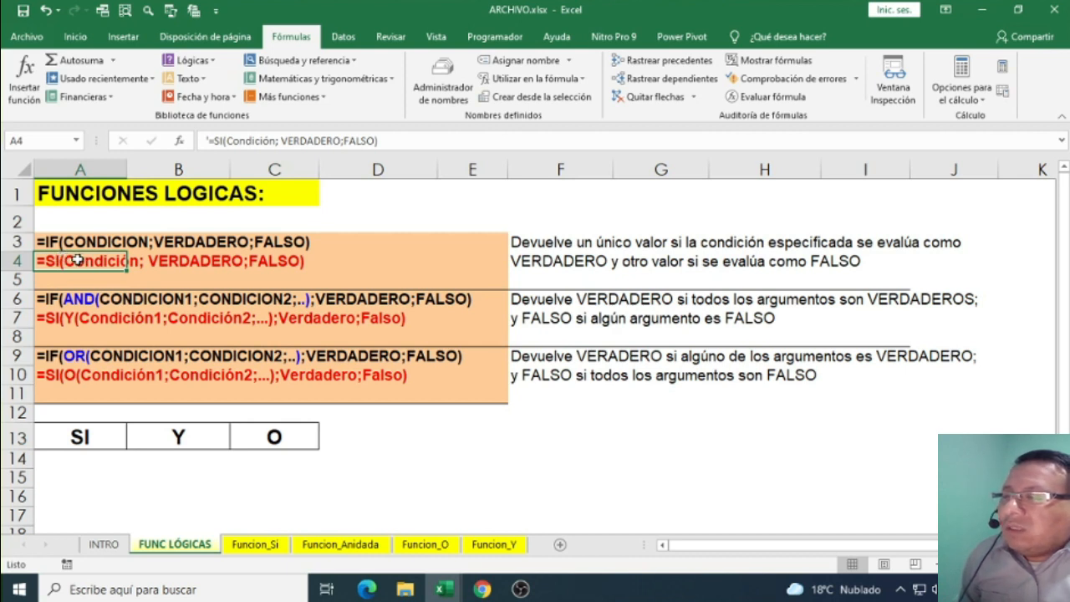
pyautogui.click(149, 261)
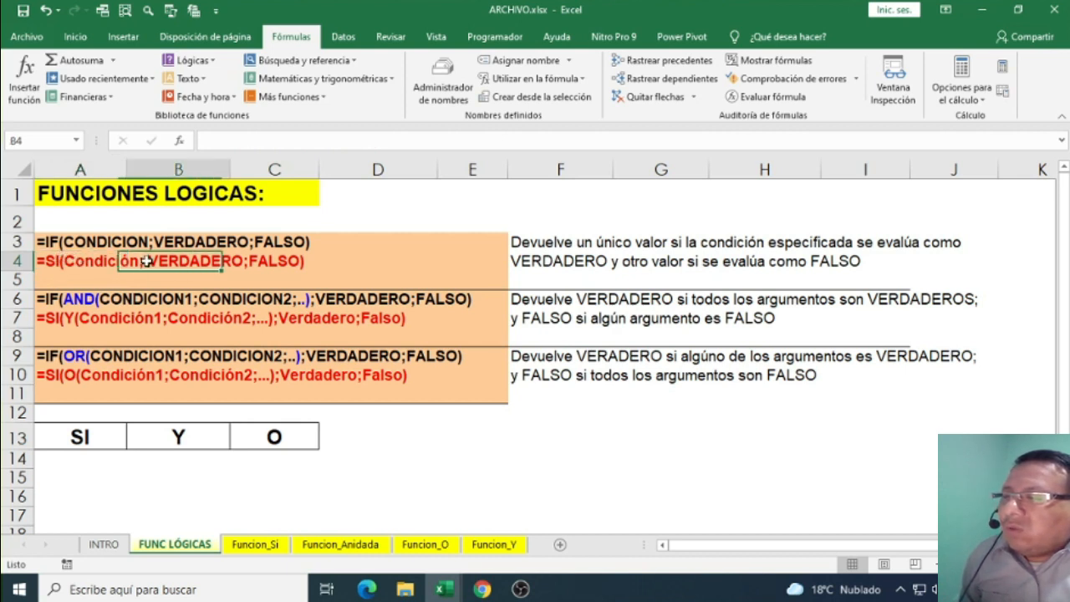
pyautogui.click(102, 264)
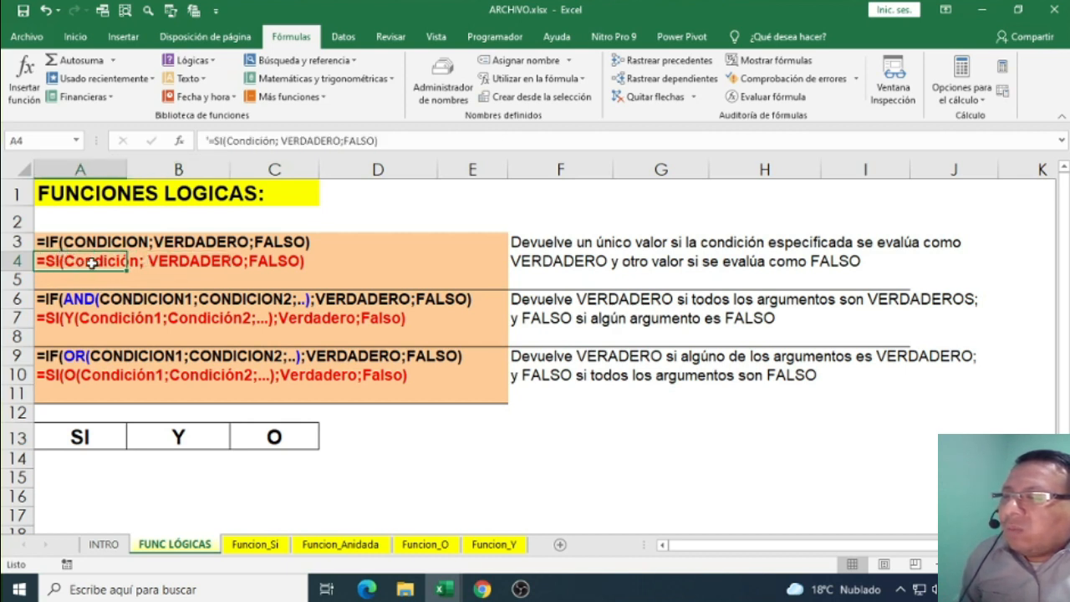
pyautogui.click(174, 261)
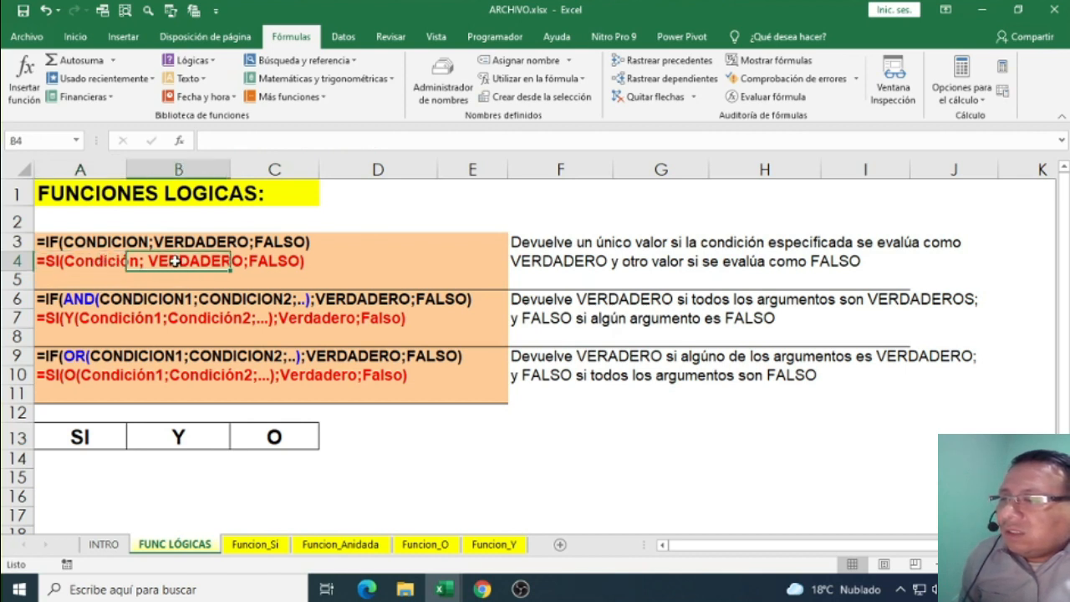
pyautogui.click(275, 264)
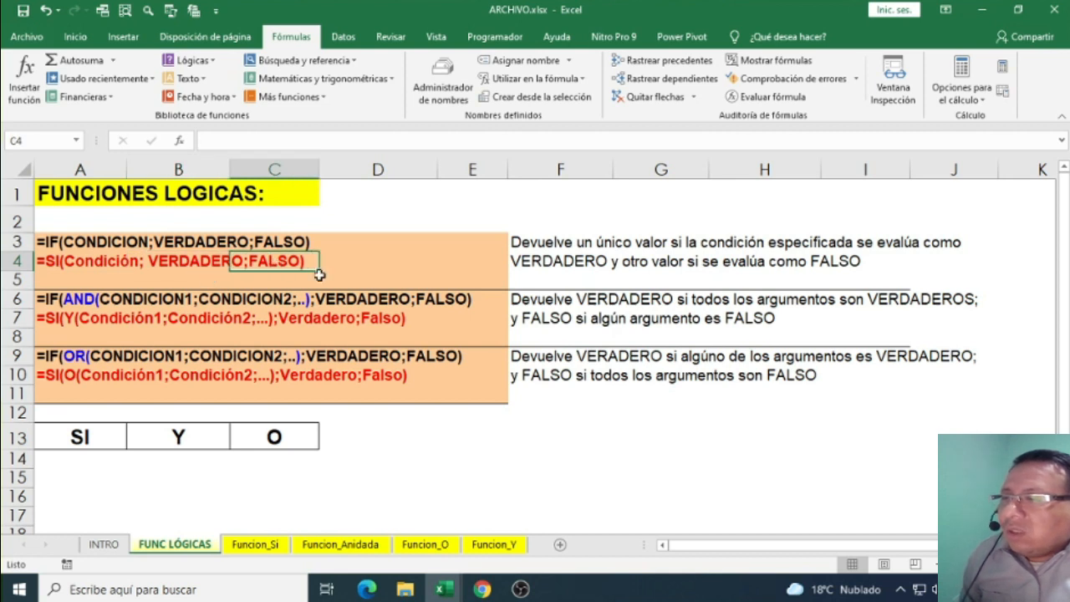
pyautogui.click(352, 229)
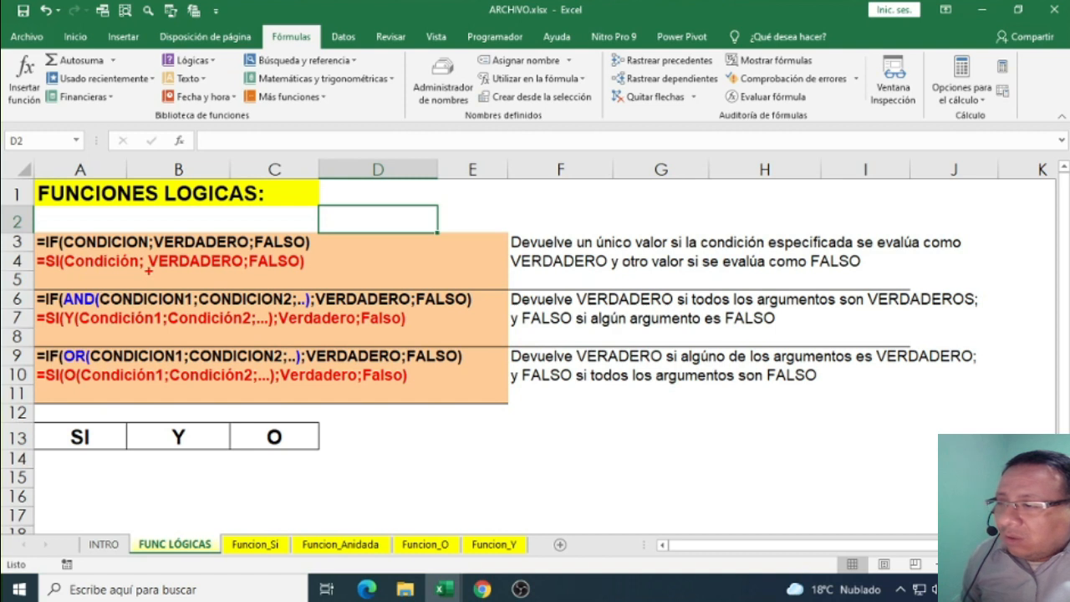
pyautogui.moveTo(147, 270); pyautogui.dragTo(302, 271)
pyautogui.moveTo(214, 277); pyautogui.dragTo(154, 282)
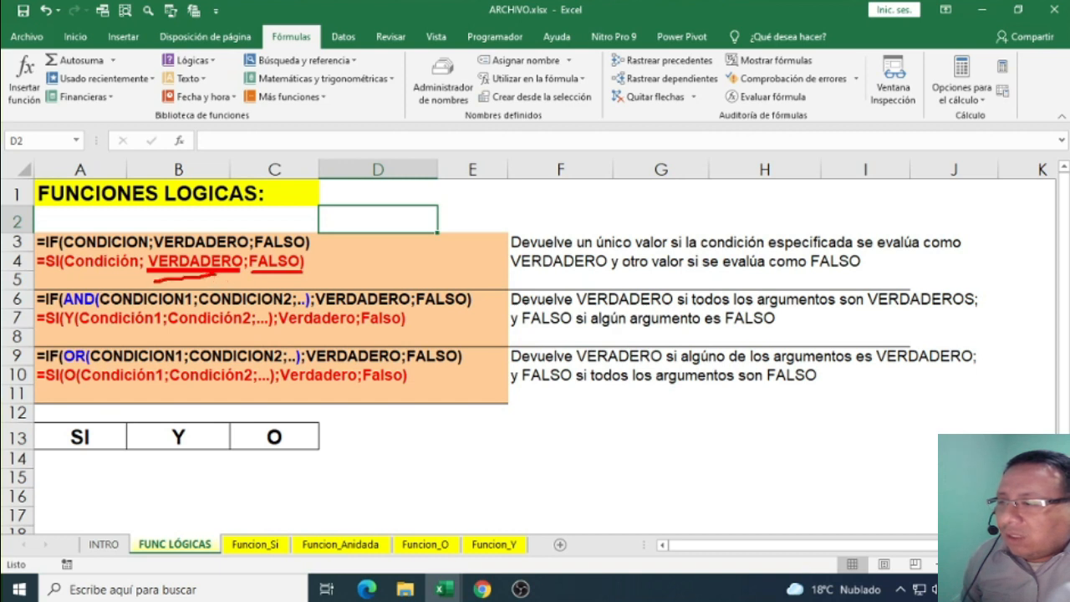
pyautogui.moveTo(267, 274); pyautogui.dragTo(130, 285)
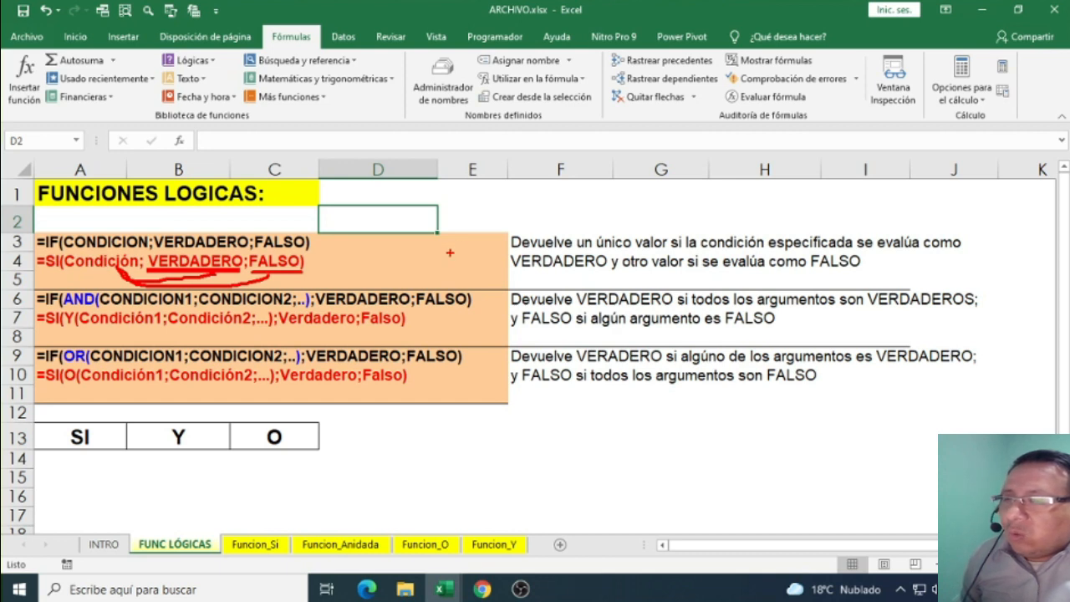
pyautogui.moveTo(478, 237); pyautogui.dragTo(480, 266)
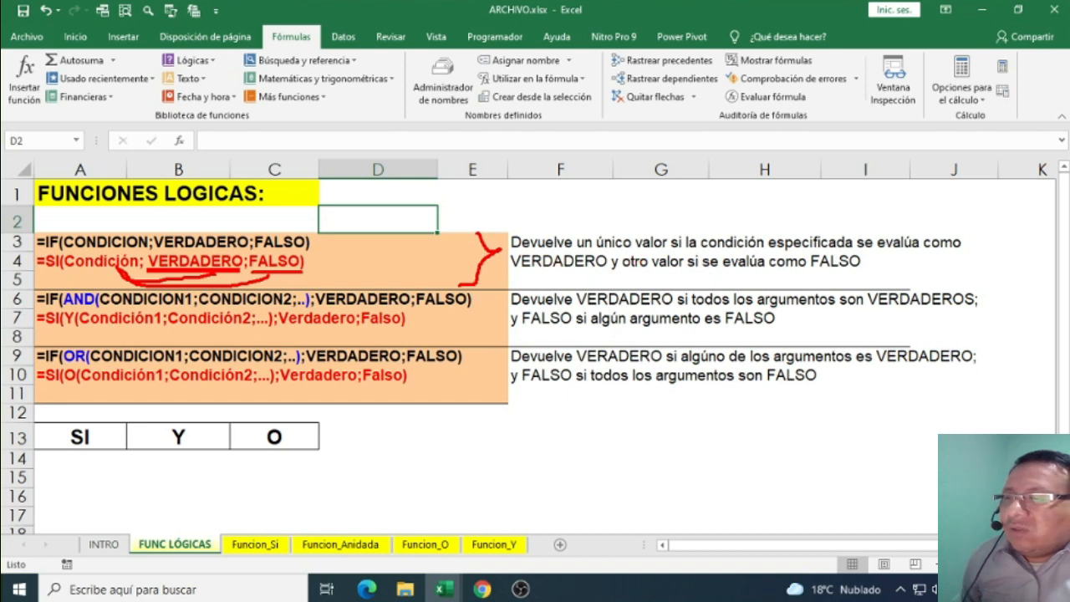
pyautogui.press('Escape')
# - Examine the SI with nested Y syntax in cell A7, covering the Y conditions, Verdadero and Falso arguments
pyautogui.click(22, 318)
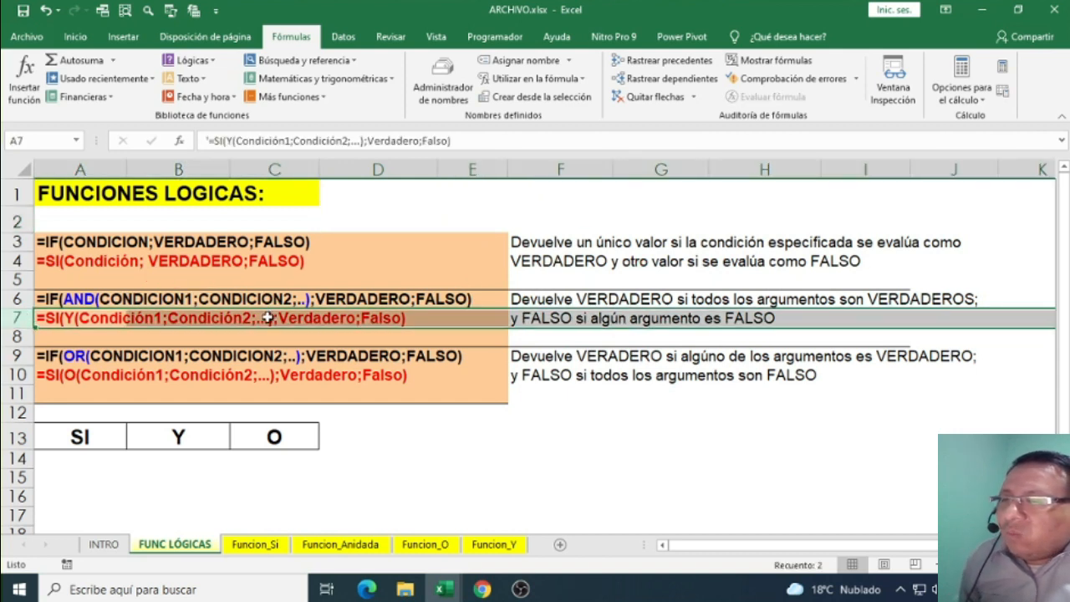
pyautogui.doubleClick(69, 318)
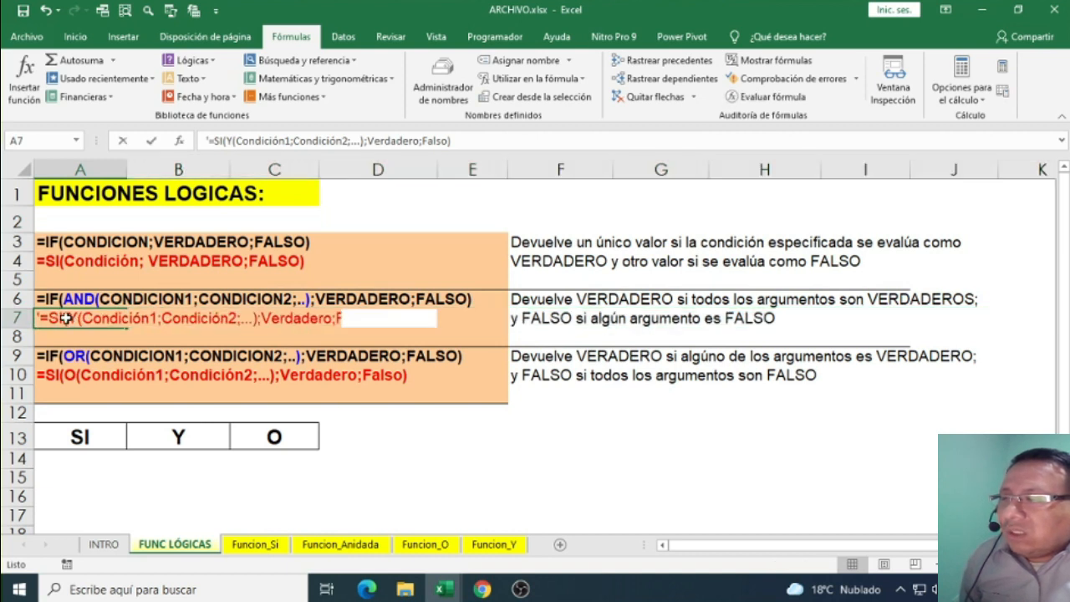
pyautogui.moveTo(71, 318); pyautogui.dragTo(258, 315)
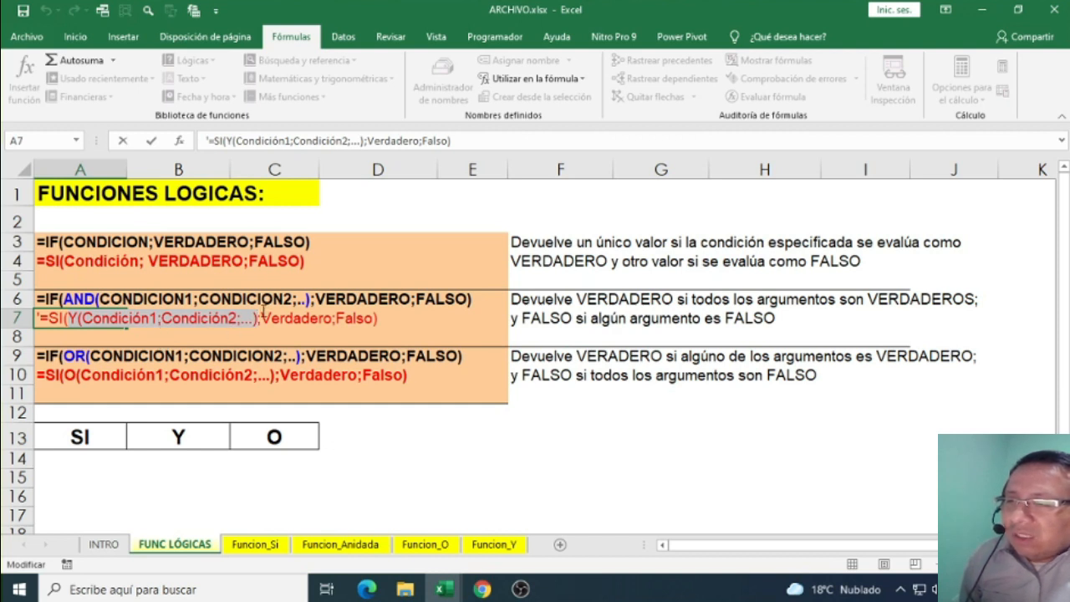
pyautogui.moveTo(256, 317); pyautogui.dragTo(69, 324)
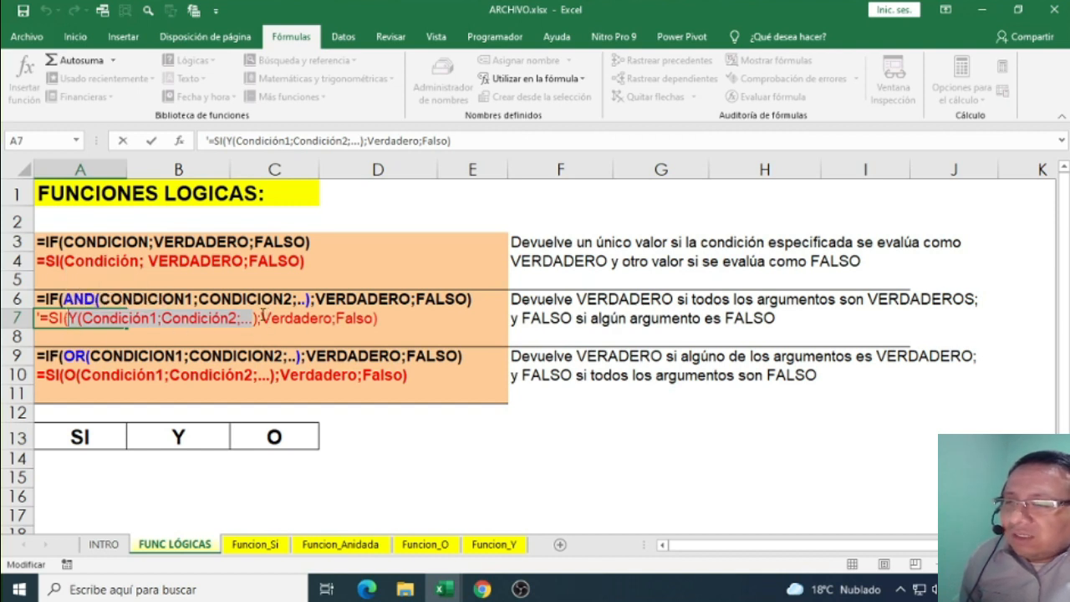
pyautogui.moveTo(261, 318); pyautogui.dragTo(328, 318)
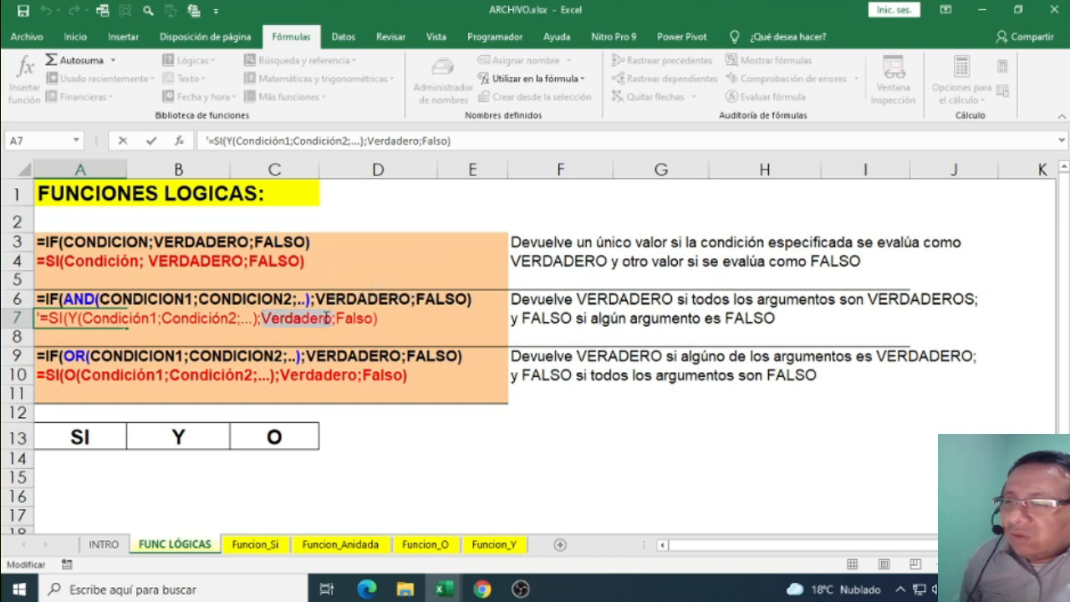
pyautogui.moveTo(336, 317); pyautogui.dragTo(366, 318)
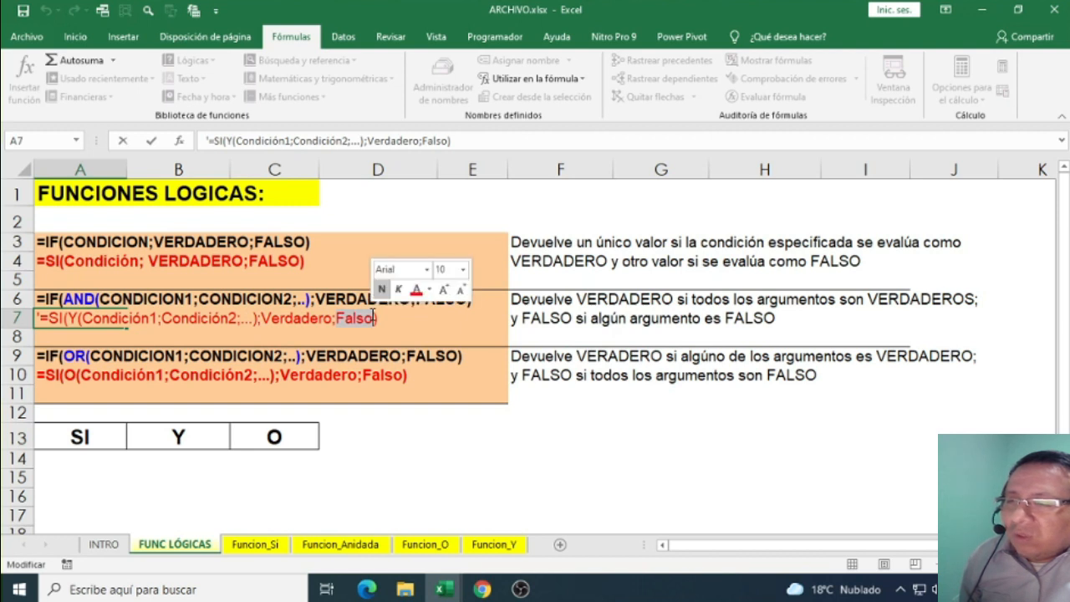
pyautogui.moveTo(76, 318); pyautogui.dragTo(257, 317)
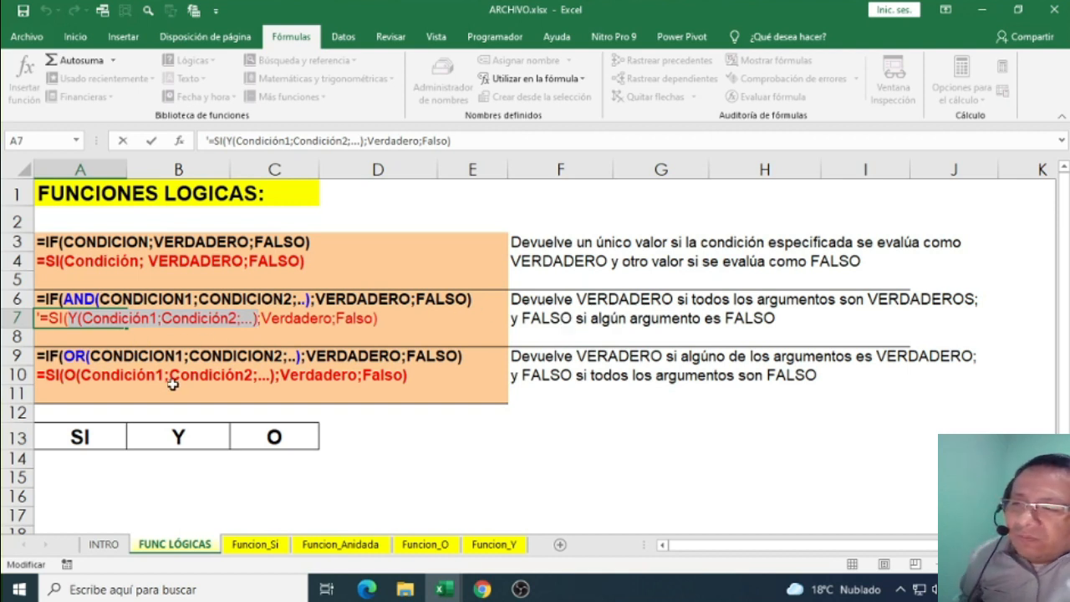
# - Examine the SI with nested O syntax in cell A10 and compare it with the SI and Y entries
pyautogui.click(10, 376)
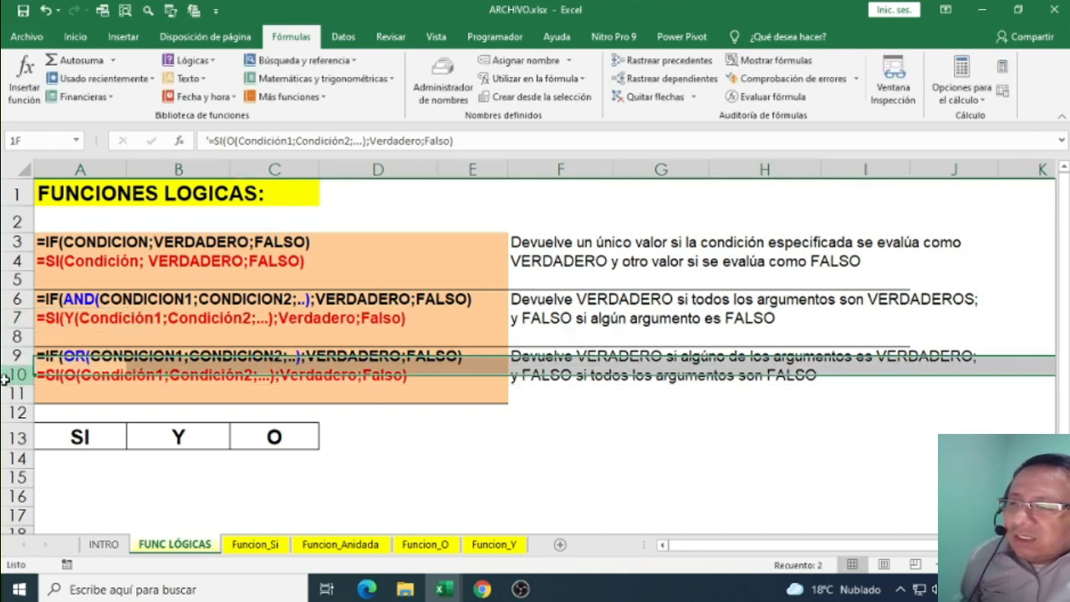
pyautogui.doubleClick(74, 375)
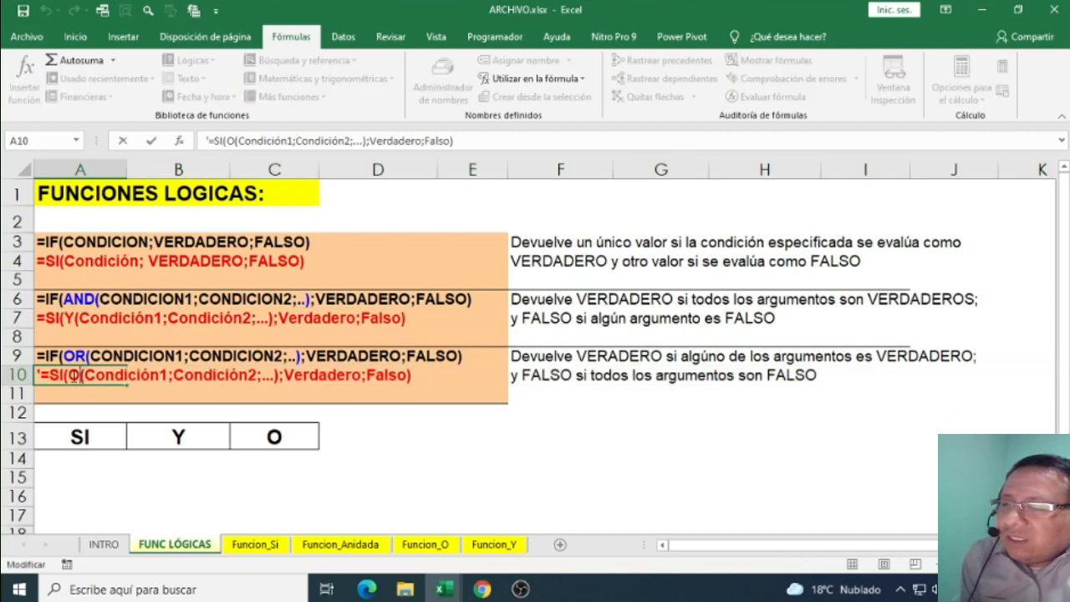
pyautogui.moveTo(73, 375); pyautogui.dragTo(281, 375)
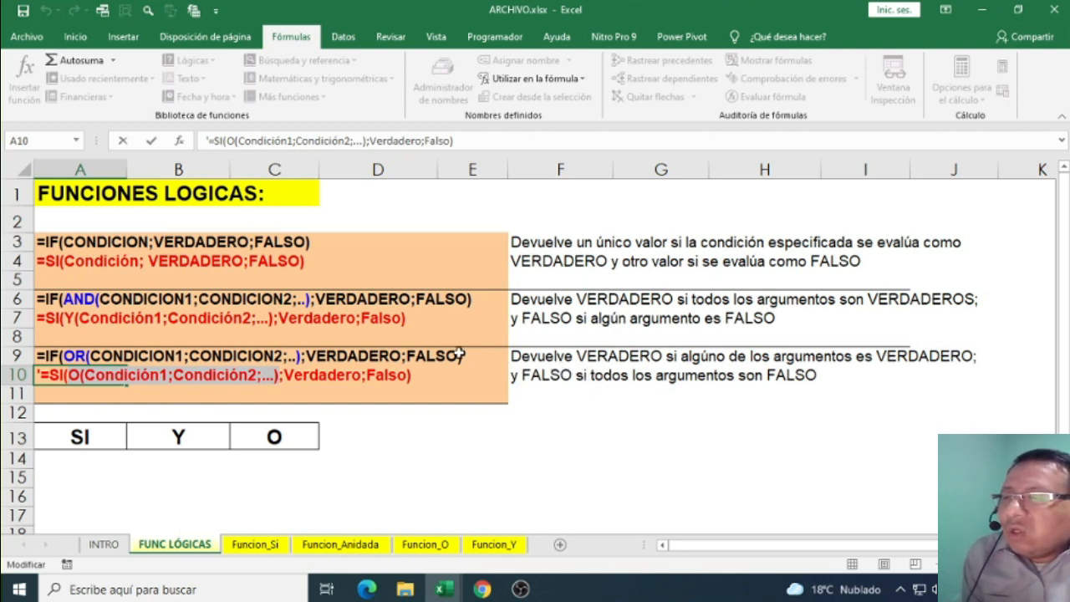
pyautogui.click(444, 476)
pyautogui.click(84, 436)
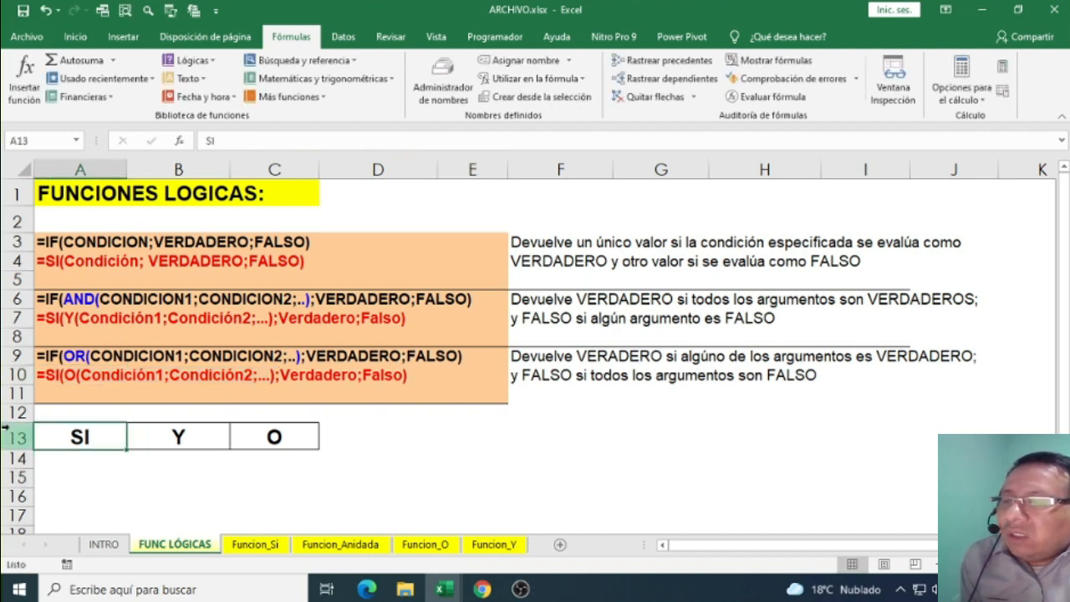
pyautogui.click(182, 440)
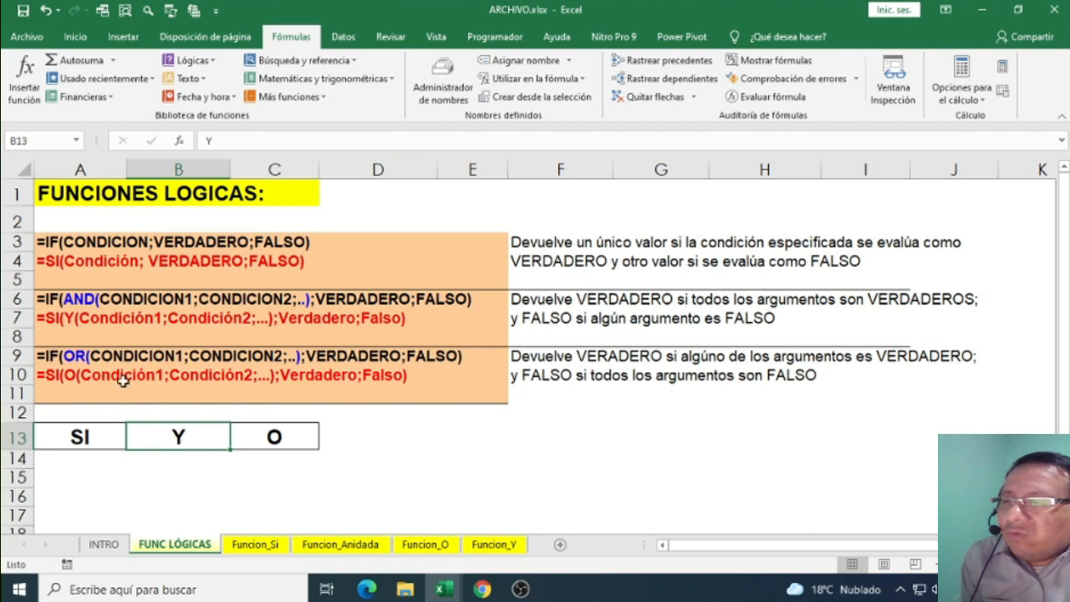
pyautogui.click(99, 322)
pyautogui.click(100, 376)
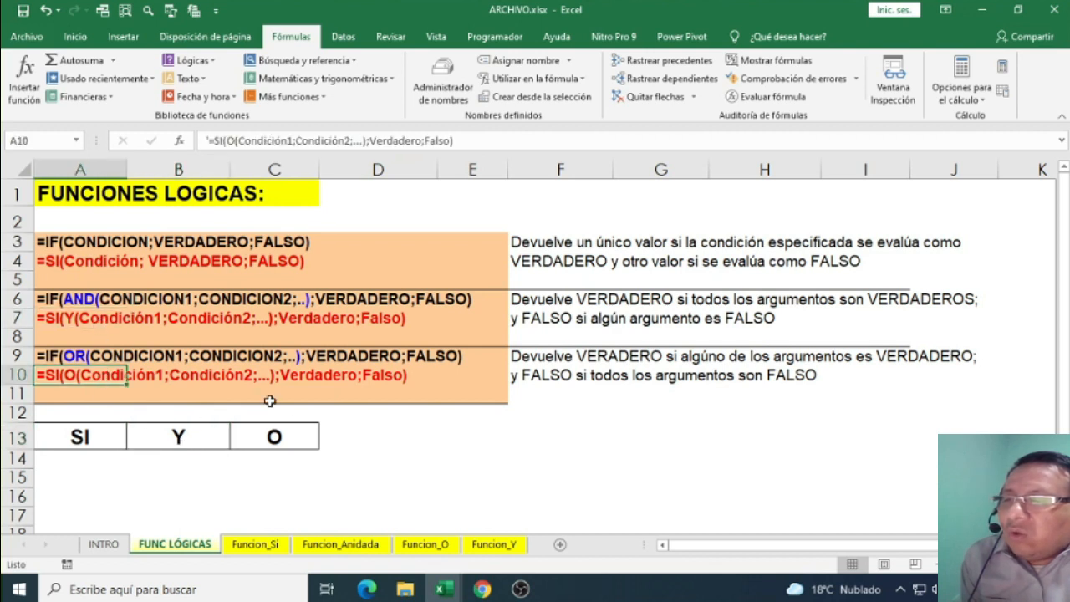
# - Open the Funcion_Si sheet and review the Nombre, Edad and Observación columns of the Datos Personales table
pyautogui.click(253, 545)
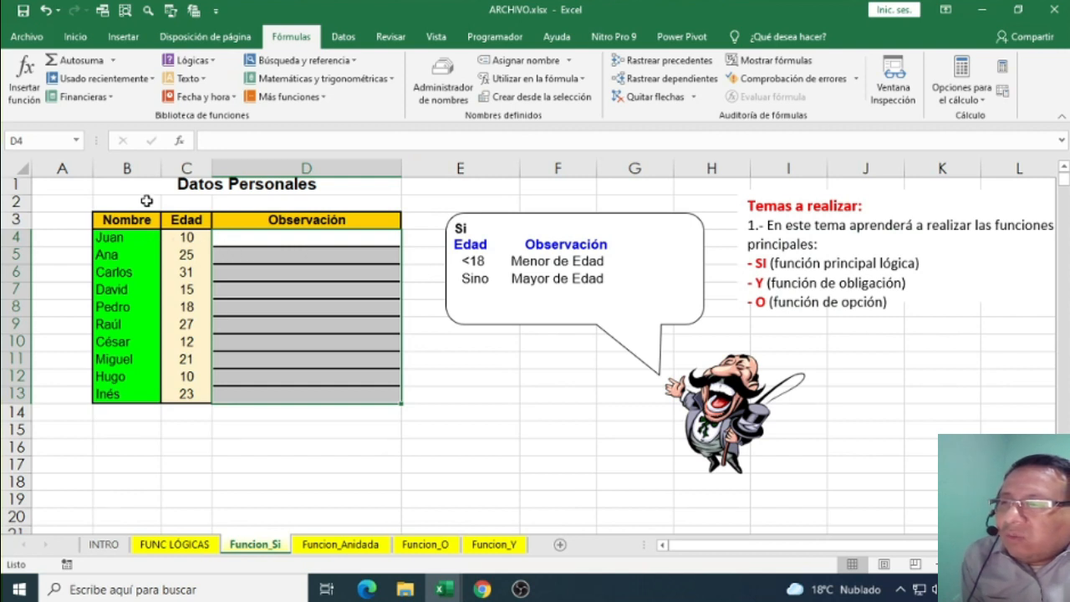
pyautogui.moveTo(128, 222); pyautogui.dragTo(120, 397)
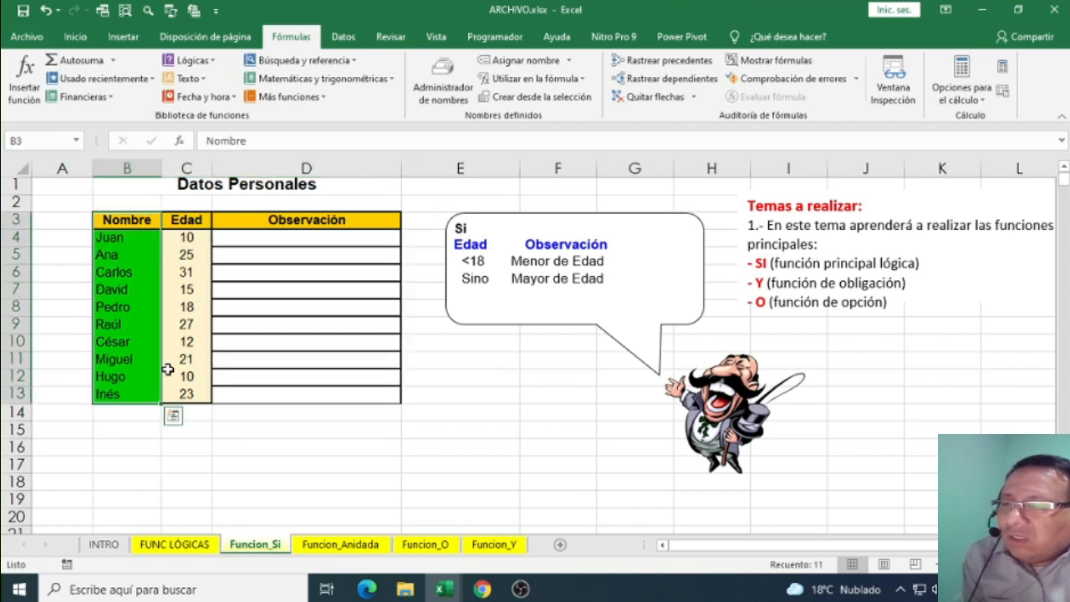
pyautogui.moveTo(197, 221); pyautogui.dragTo(201, 406)
pyautogui.moveTo(309, 219); pyautogui.dragTo(315, 405)
pyautogui.click(316, 252)
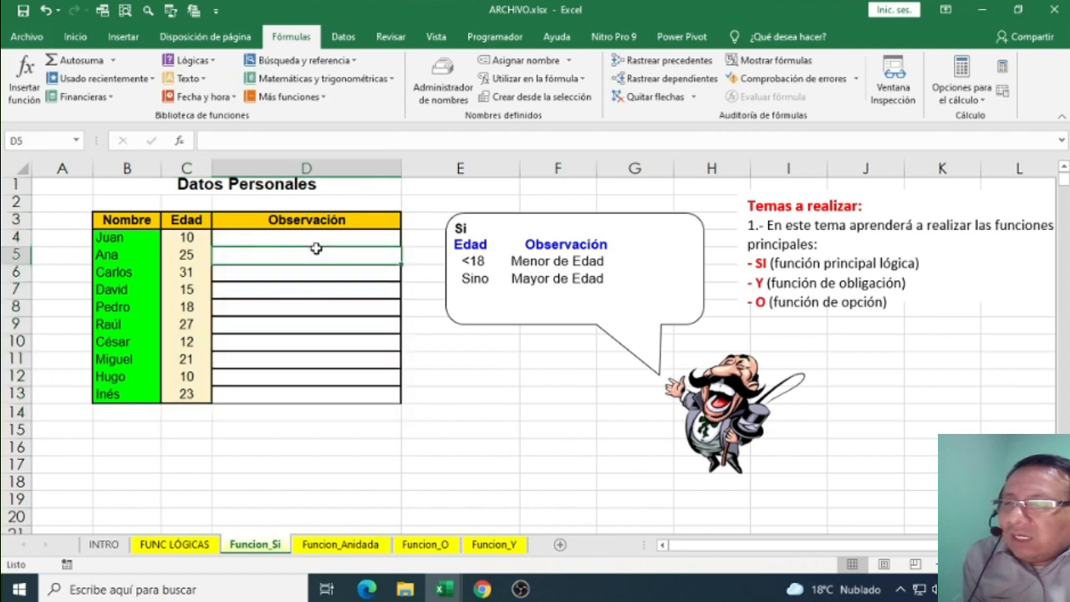
# - Nudge the age-condition callout slightly left and select the Observación cells D4:D13
pyautogui.click(500, 216)
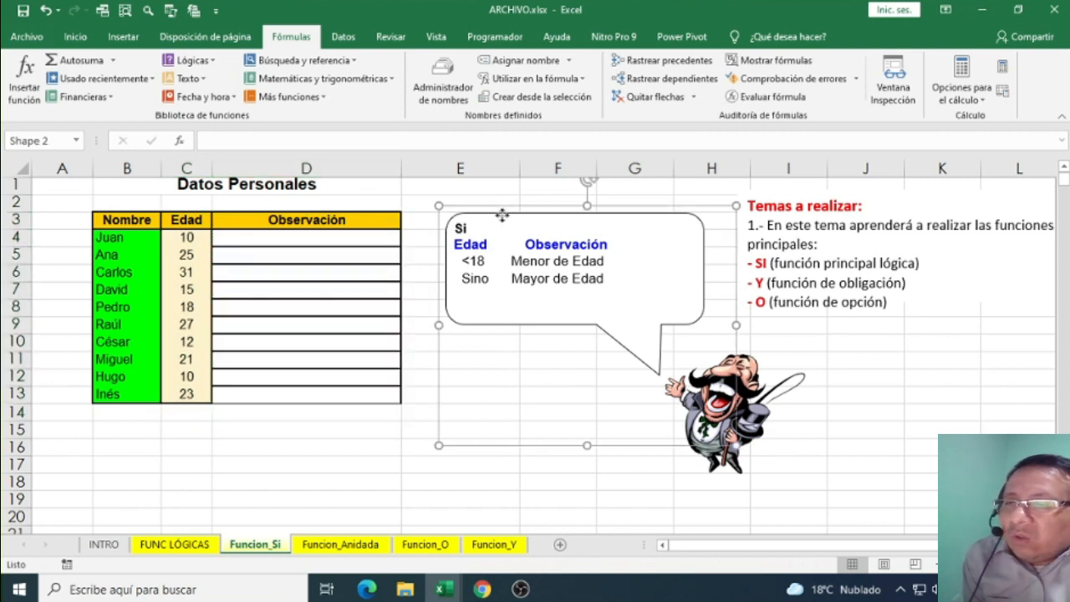
pyautogui.moveTo(500, 215); pyautogui.dragTo(495, 215)
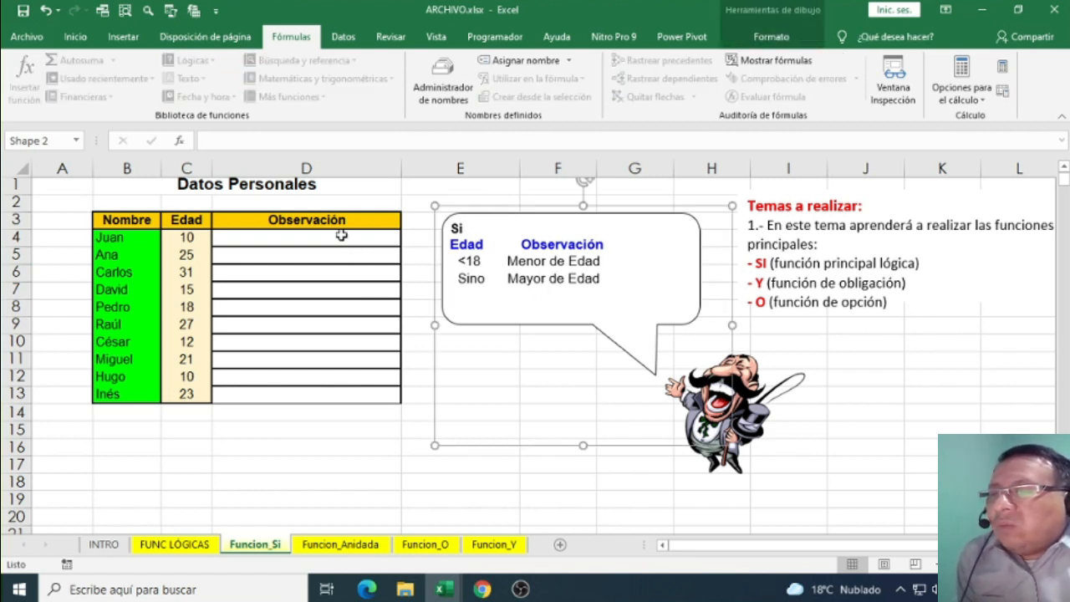
pyautogui.moveTo(342, 235); pyautogui.dragTo(328, 404)
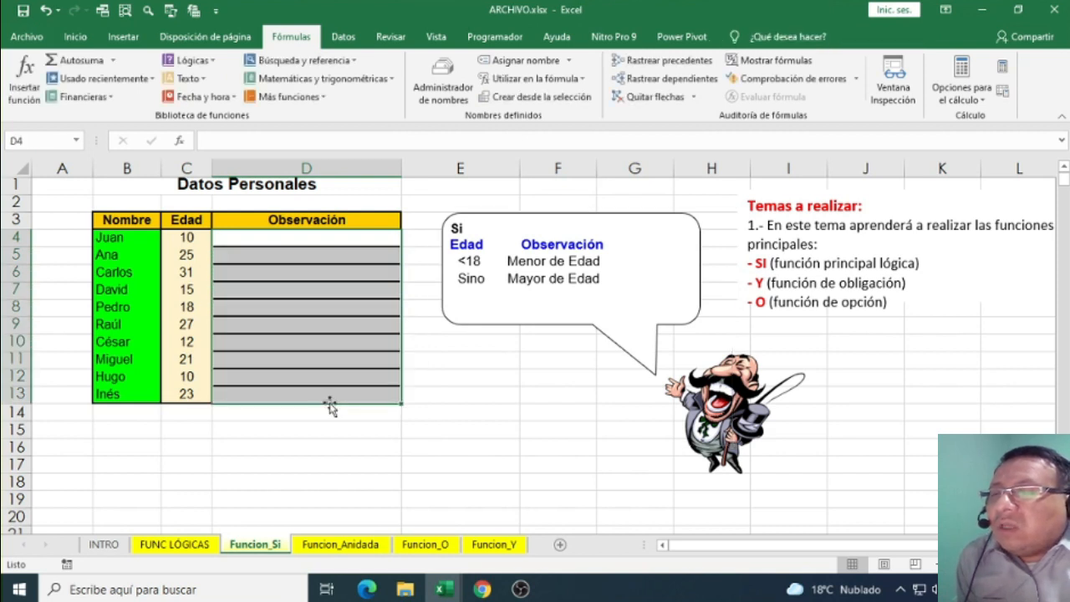
# - Begin an SI formula in Observación cell D4 with the logical test C4<18
pyautogui.click(187, 287)
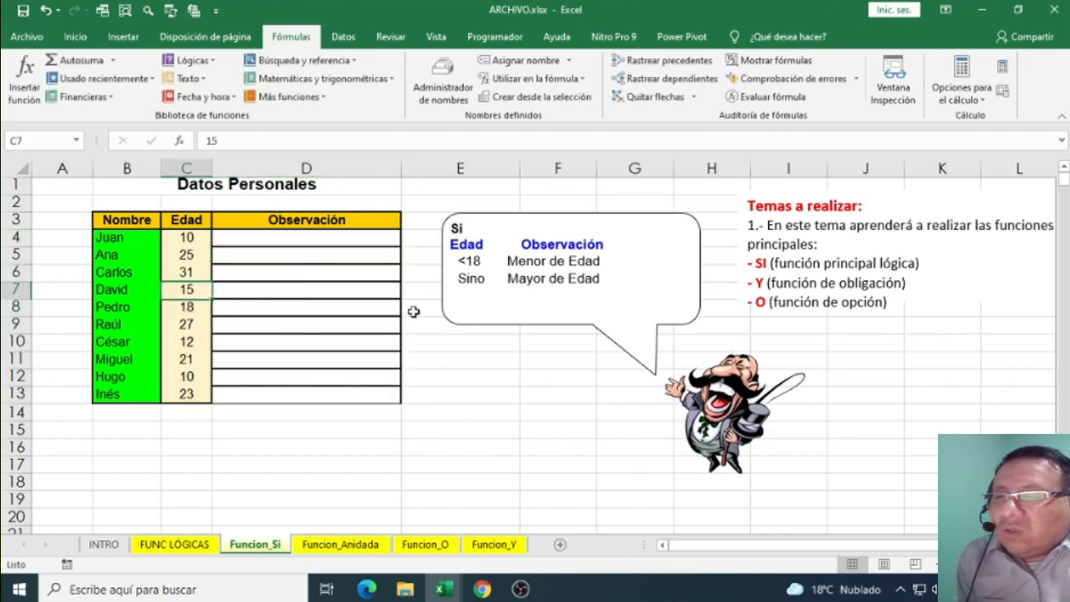
pyautogui.moveTo(332, 241); pyautogui.dragTo(348, 397)
pyautogui.click(353, 308)
pyautogui.click(336, 242)
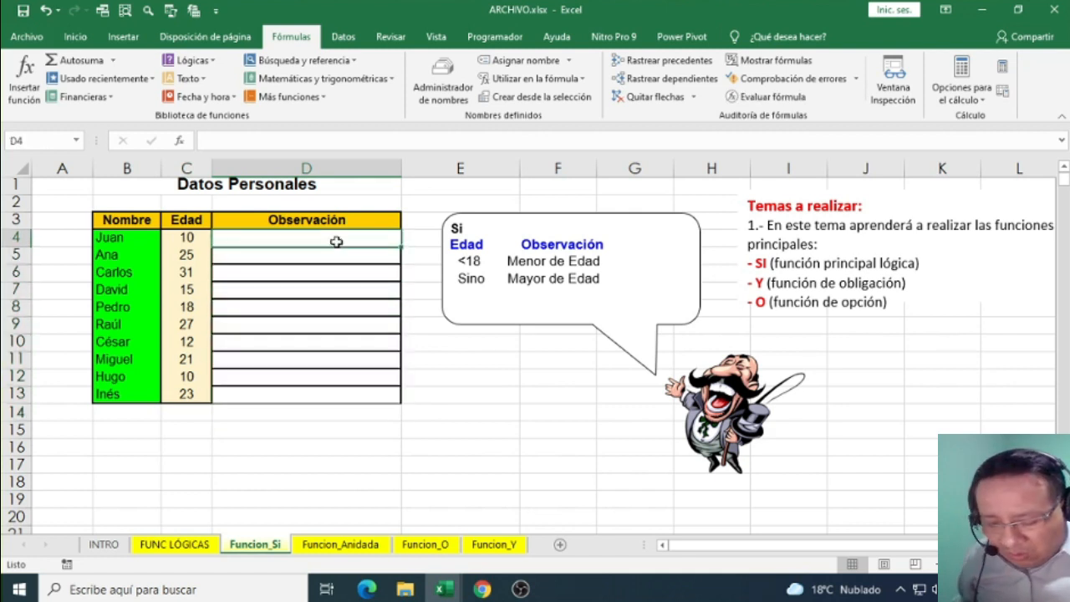
pyautogui.write('=')
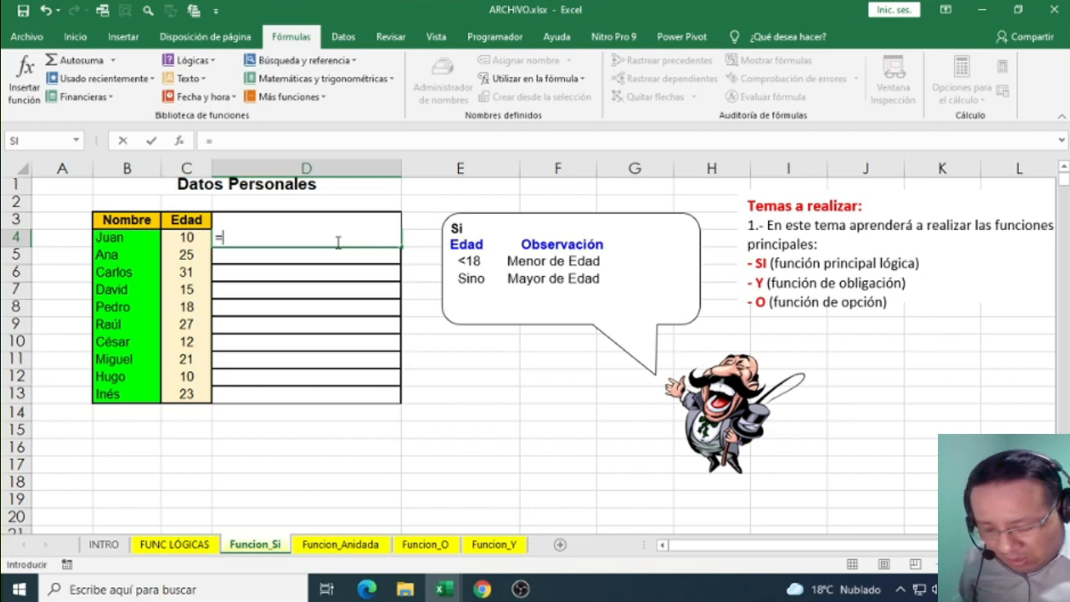
pyautogui.write('SI(')
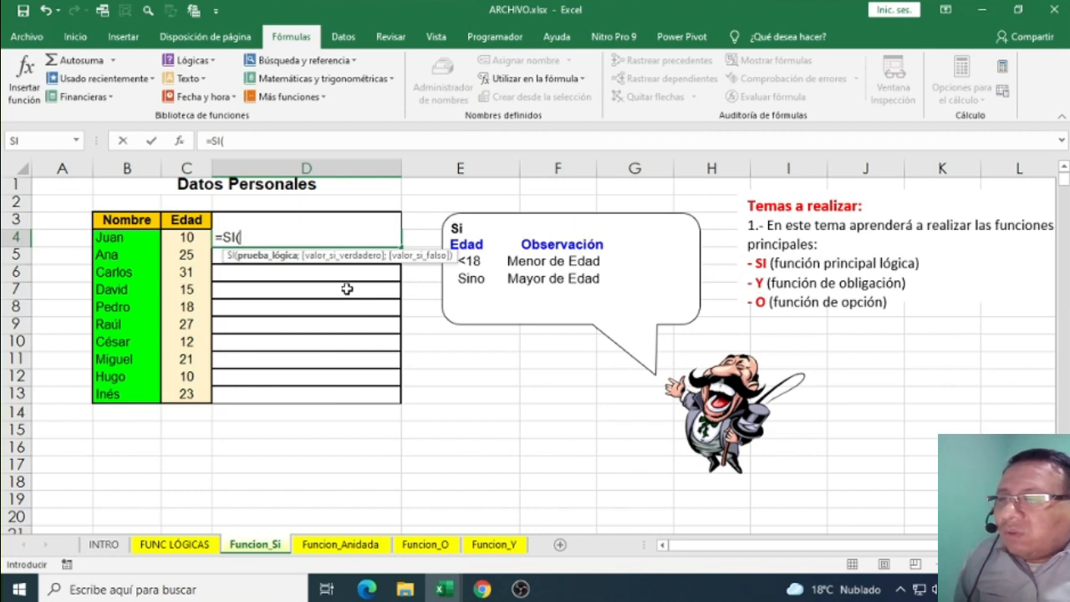
pyautogui.click(189, 238)
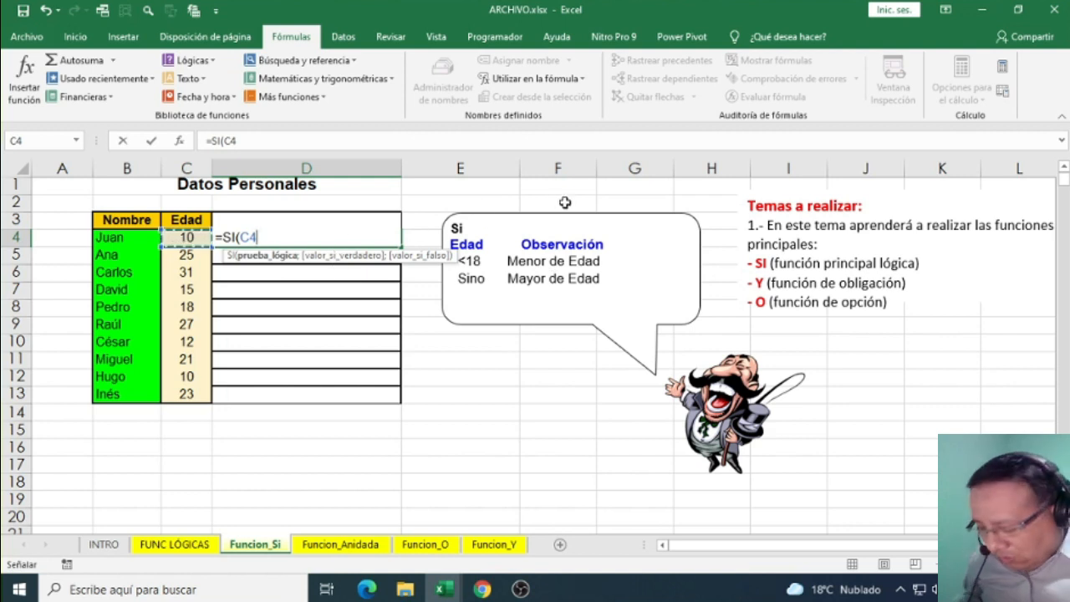
pyautogui.write('<18')
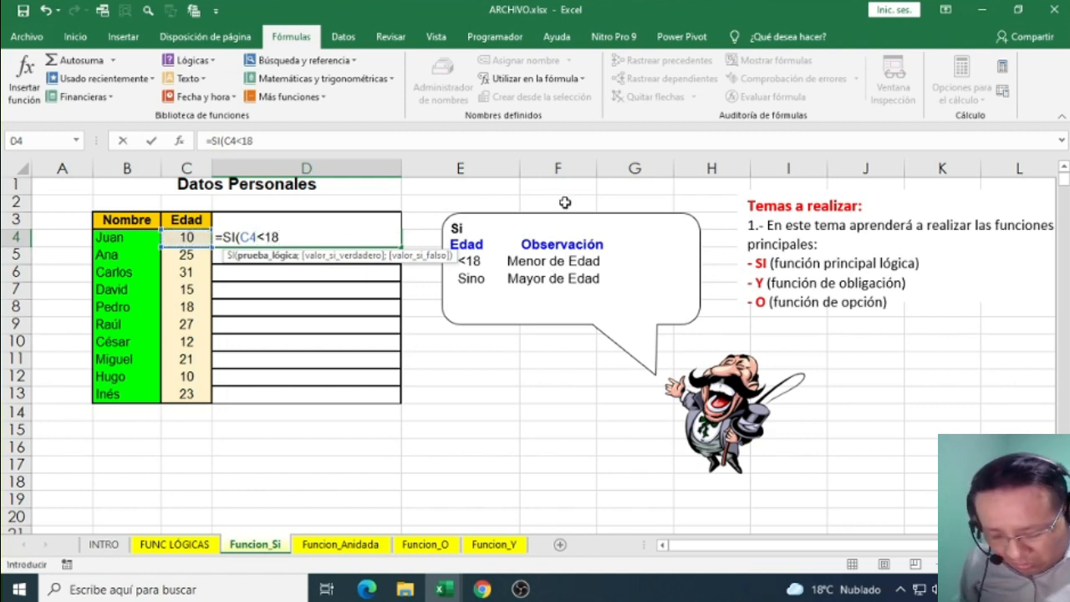
pyautogui.write(';')
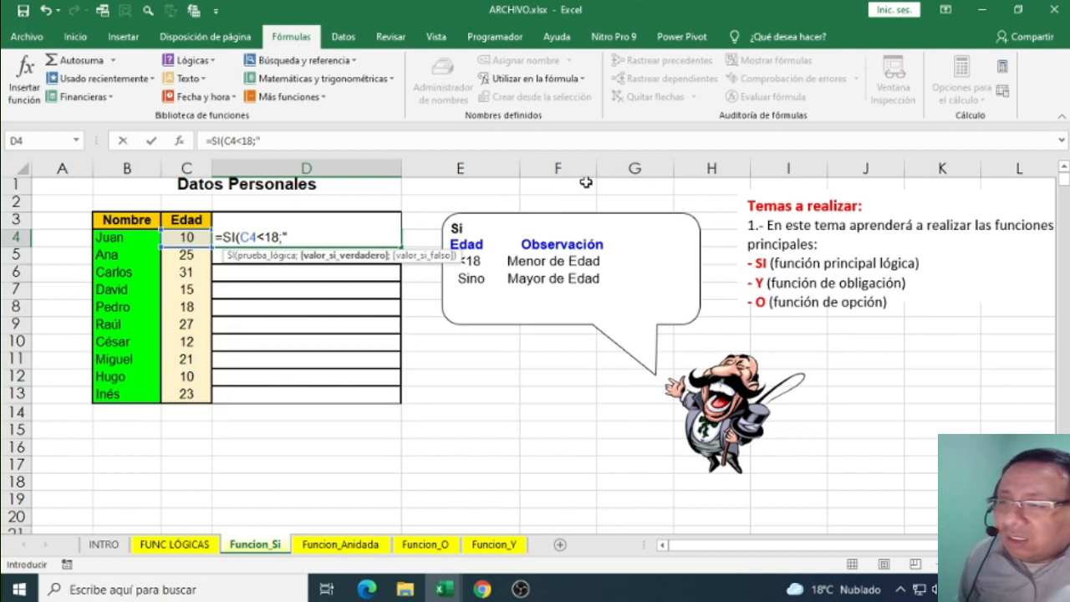
# - Add "Menor de edad" as the true result of the SI formula in D4, followed by a semicolon separator
pyautogui.write('"')
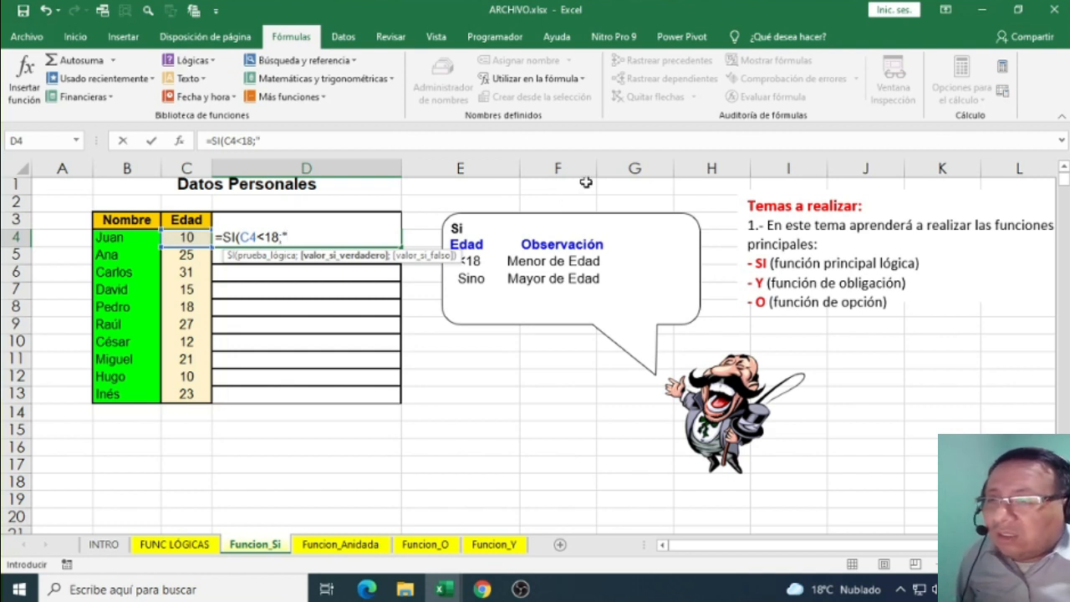
pyautogui.write('mE')
pyautogui.press('BackSpace')
pyautogui.press('BackSpace')
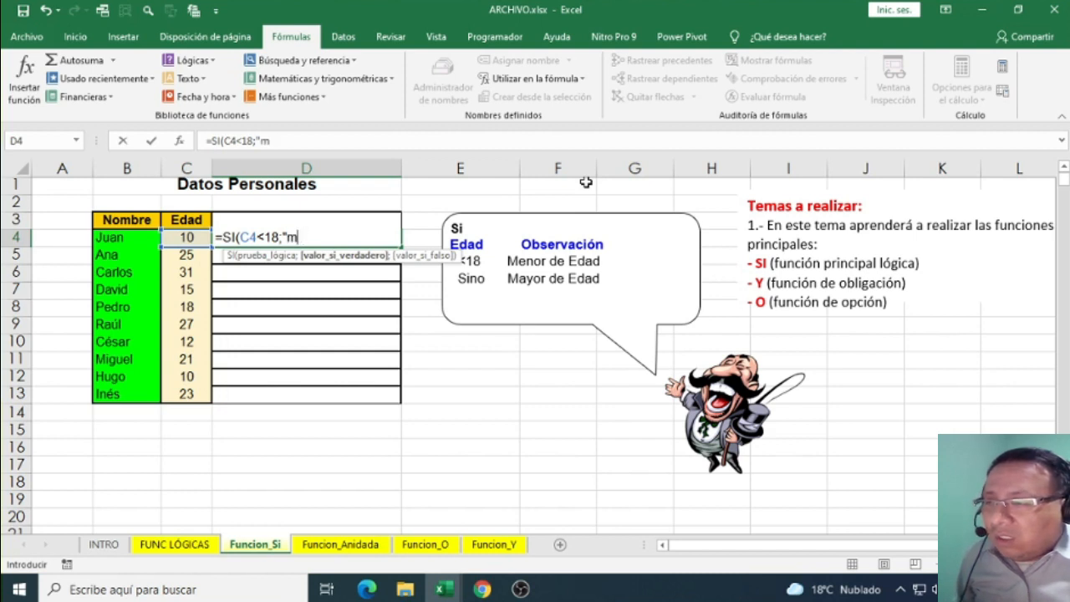
pyautogui.write('Menor')
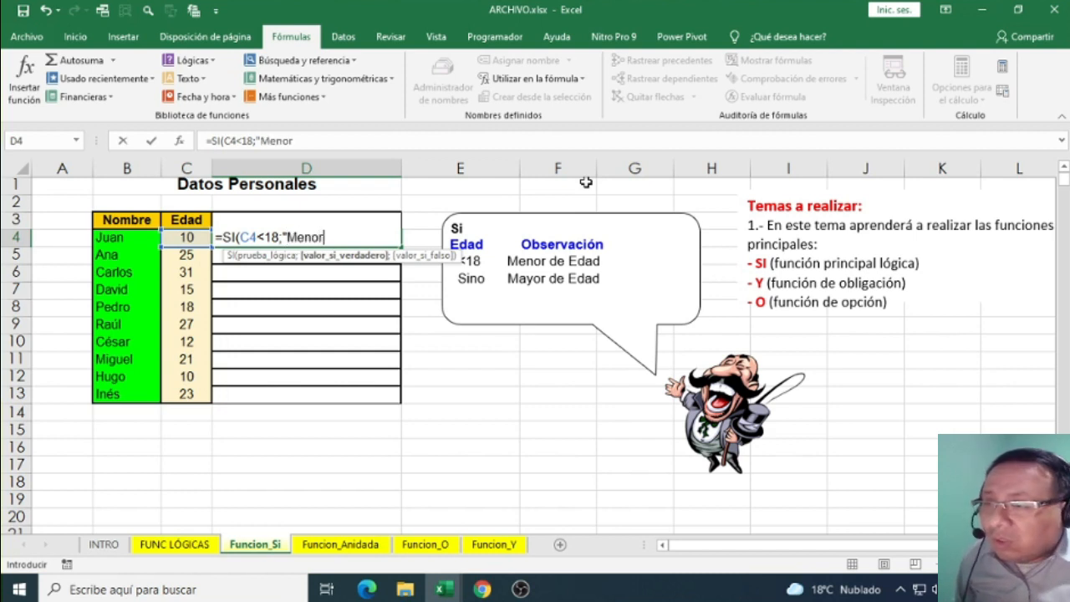
pyautogui.write(' de edad')
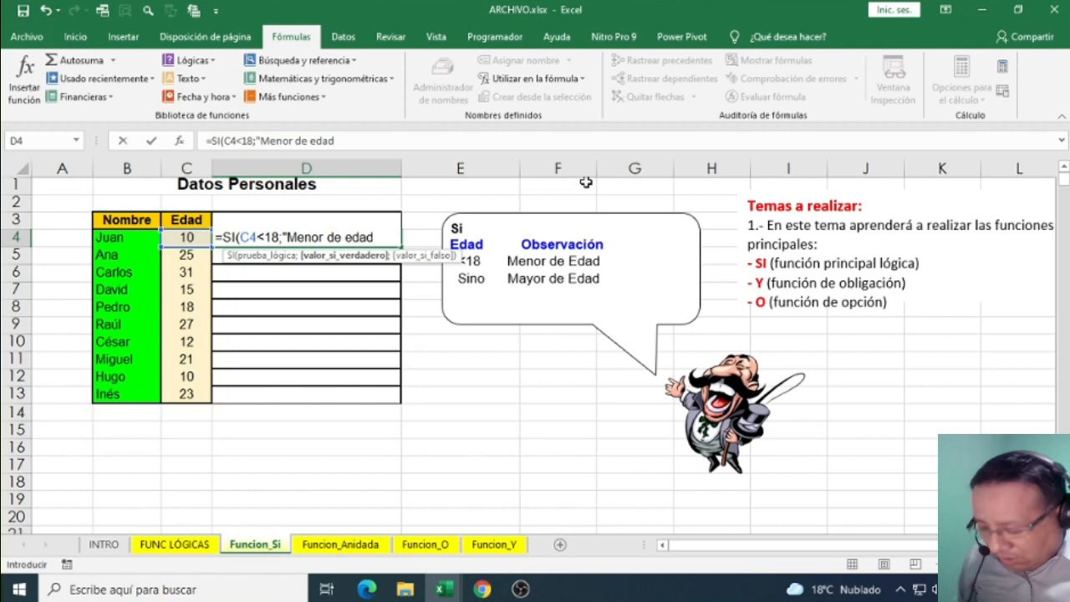
pyautogui.write('")')
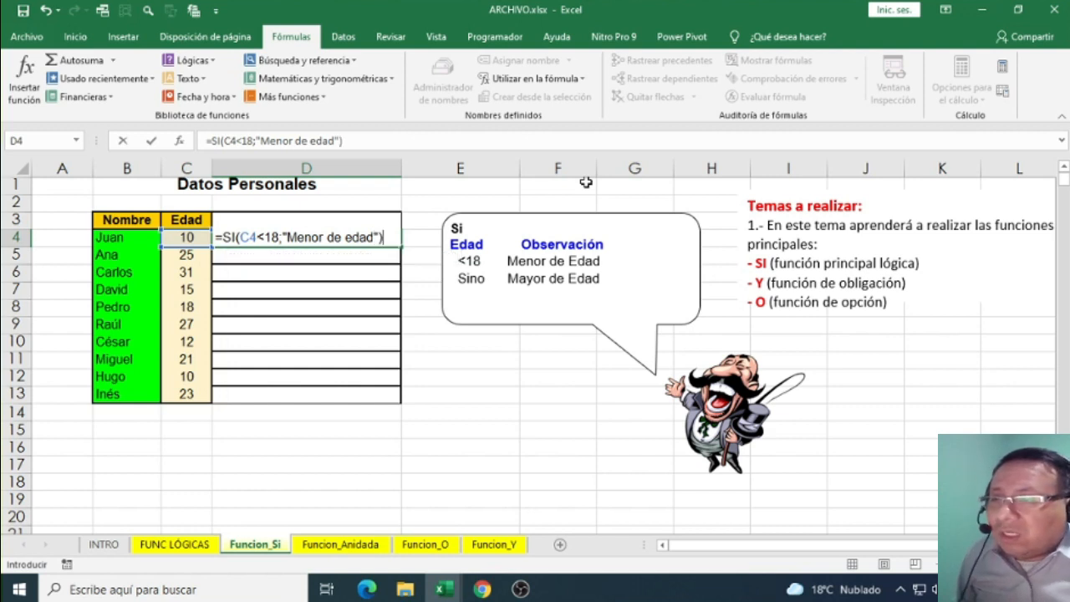
pyautogui.press('BackSpace')
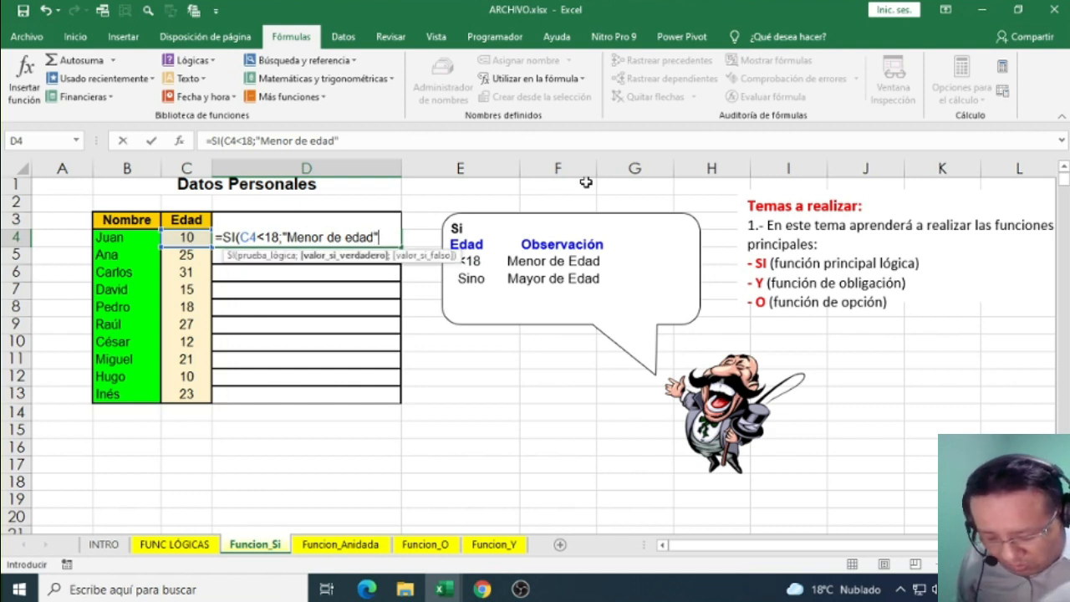
pyautogui.write(';')
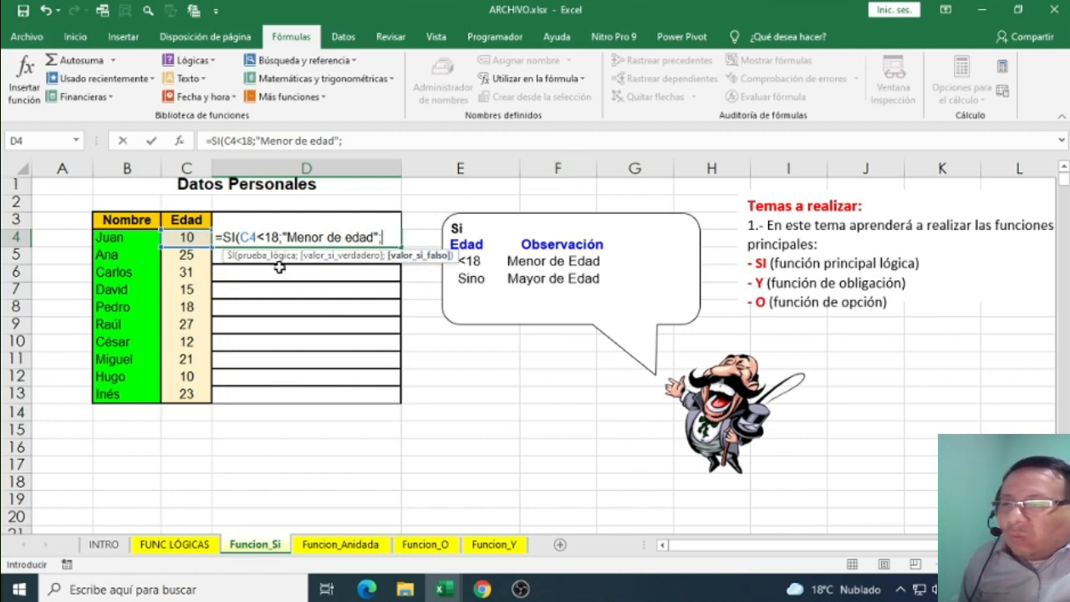
# - Add "Mayor de edad" as the false result and close the SI formula in D4
pyautogui.moveTo(284, 237); pyautogui.dragTo(249, 234)
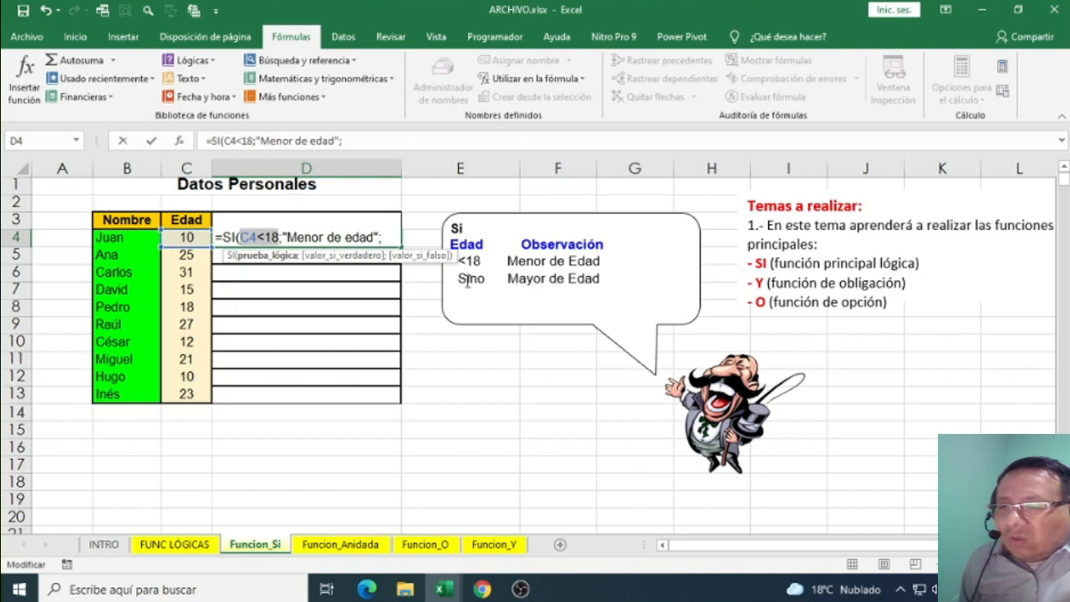
pyautogui.click(393, 239)
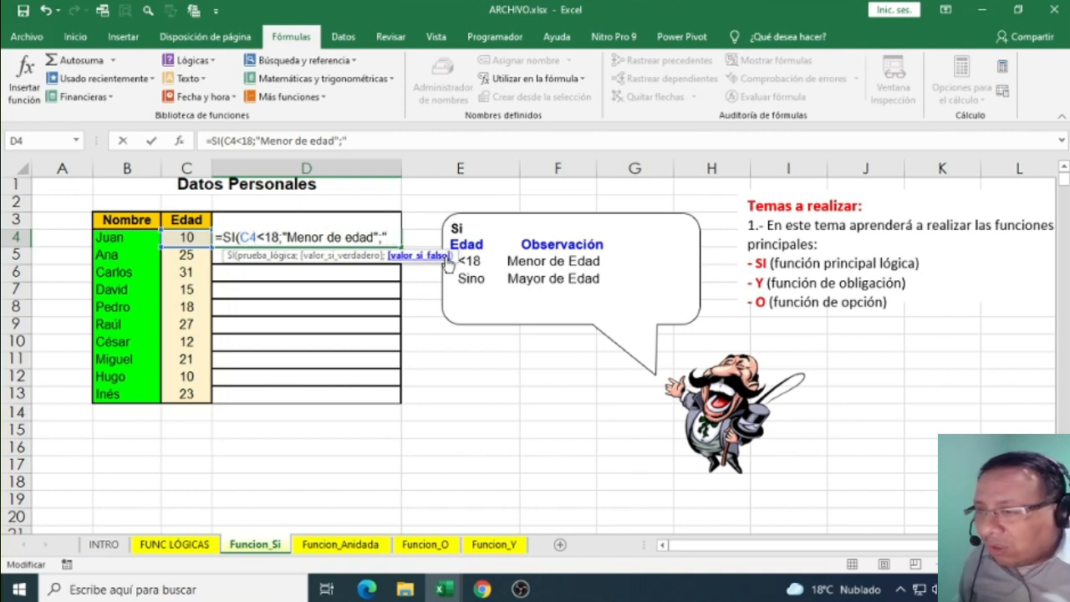
pyautogui.write('Mayor d')
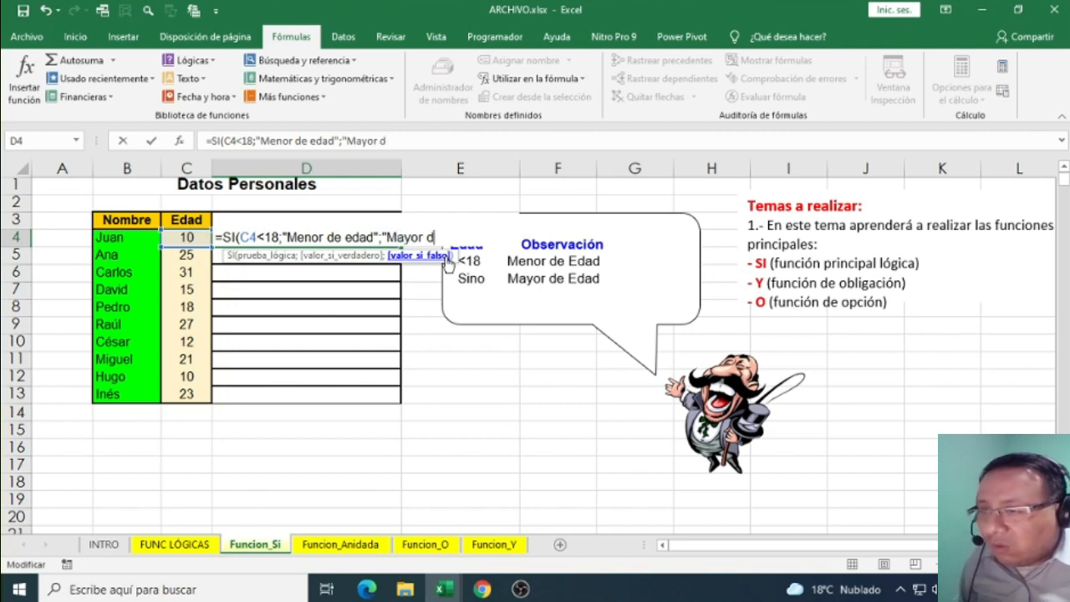
pyautogui.write('e edad')
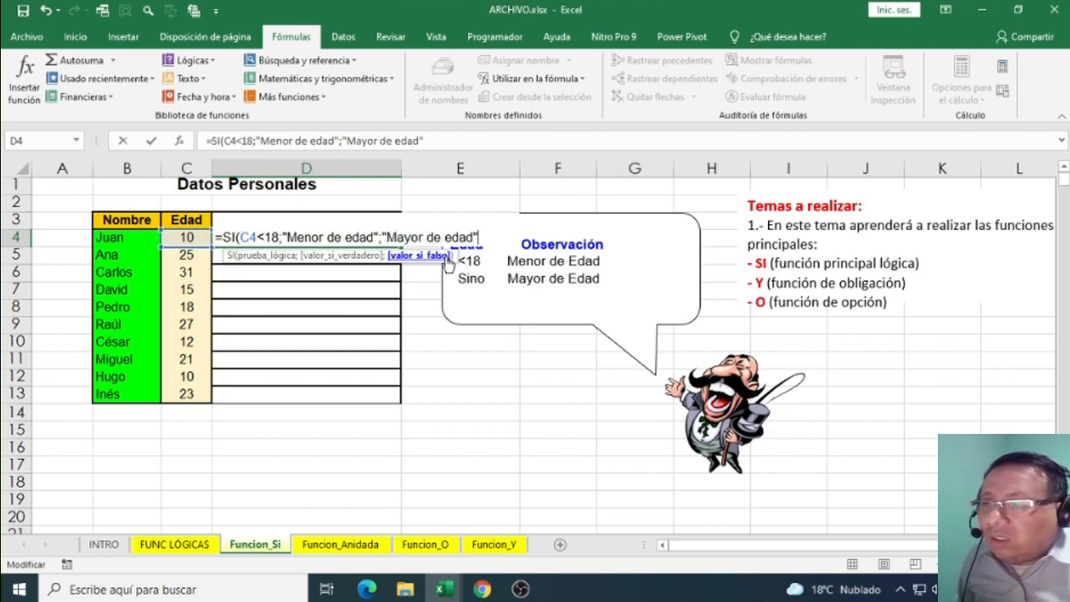
pyautogui.write('")')
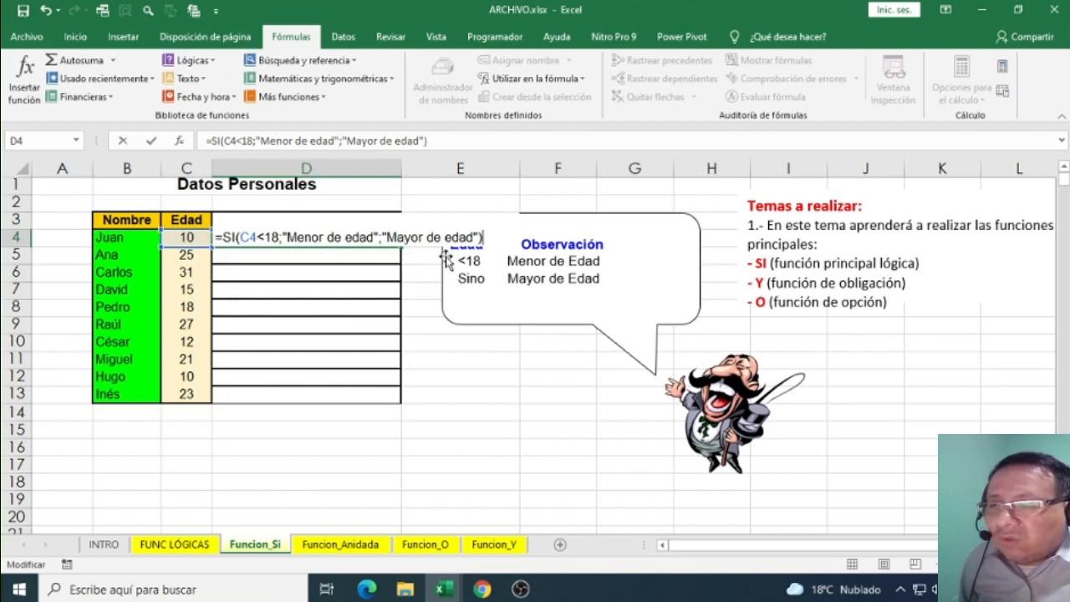
# - Check the SI arguments, enter the formula in D4 and copy it down the Observación column through D13
pyautogui.moveTo(280, 237); pyautogui.dragTo(258, 238)
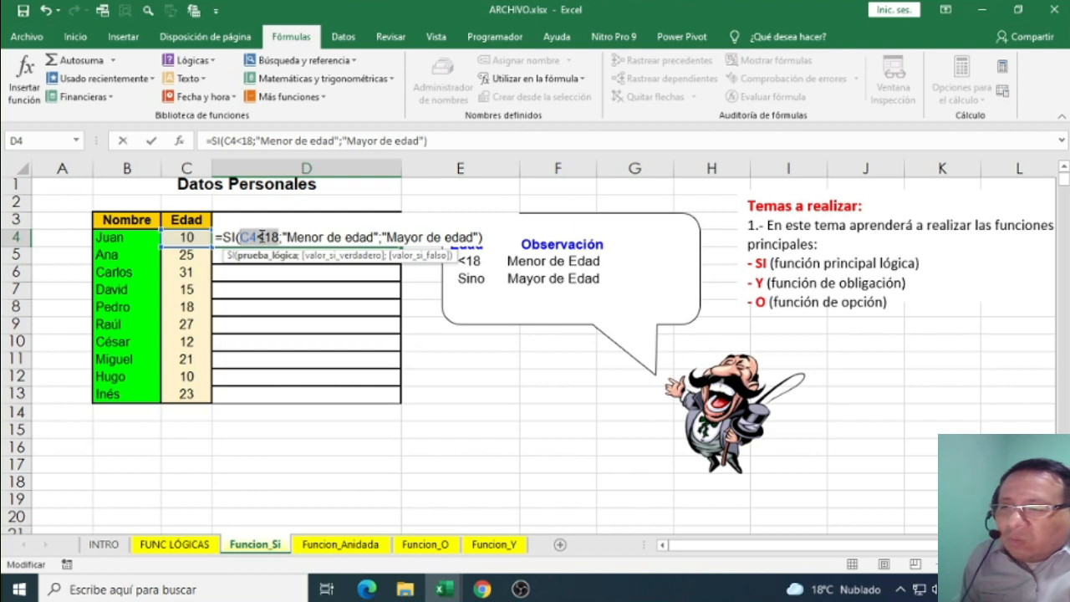
pyautogui.moveTo(285, 236); pyautogui.dragTo(427, 238)
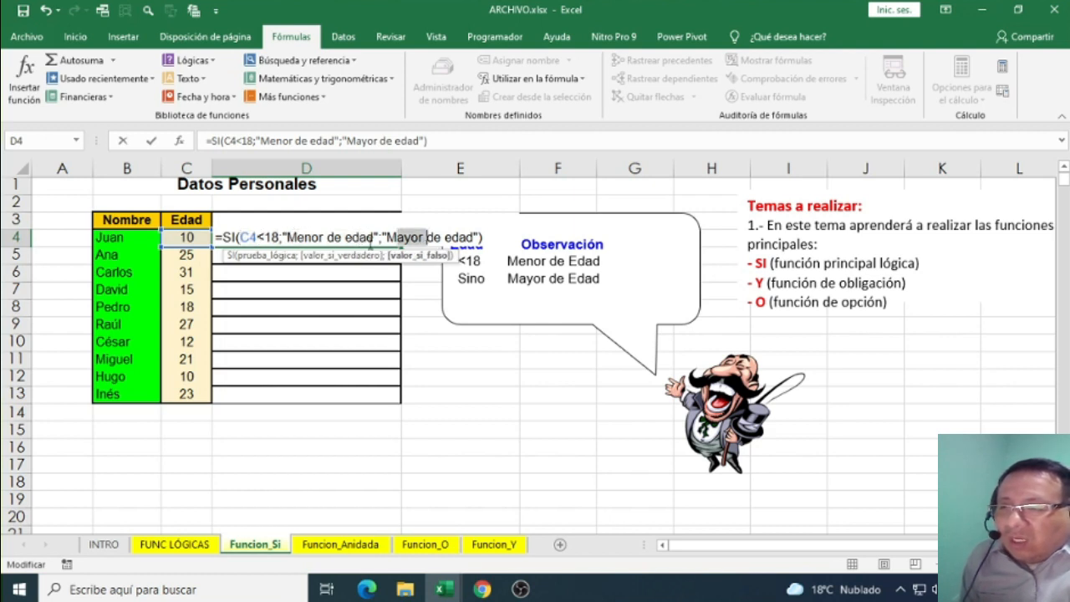
pyautogui.click(353, 238)
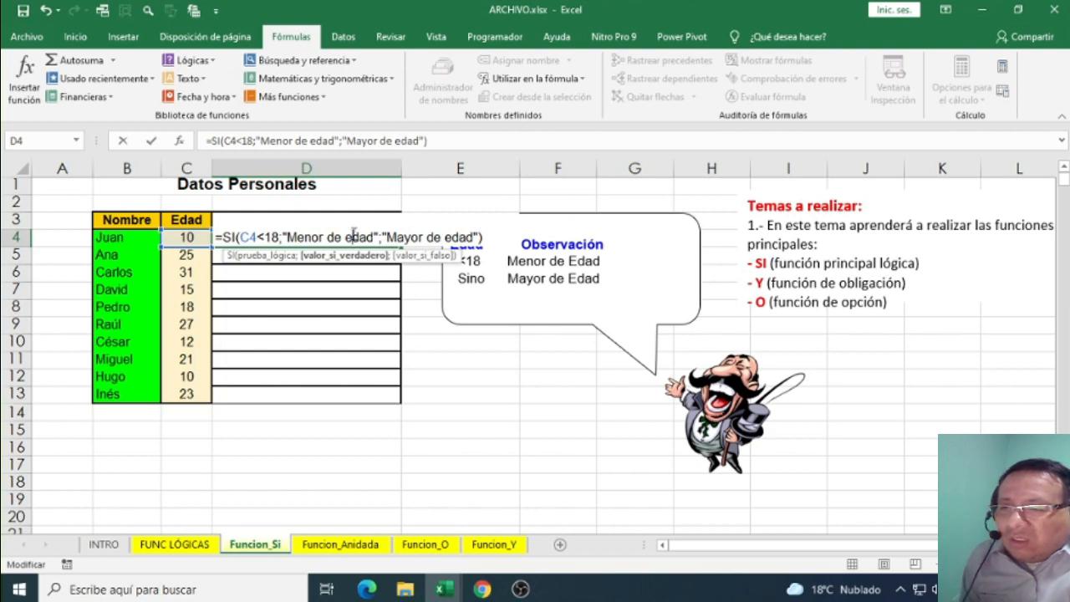
pyautogui.click(424, 238)
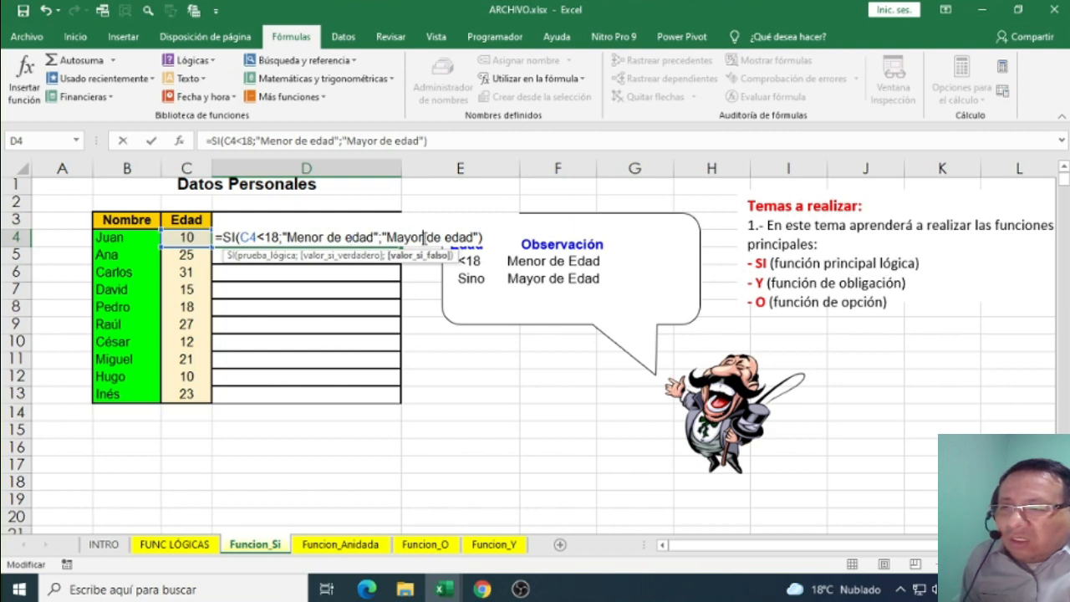
pyautogui.click(491, 238)
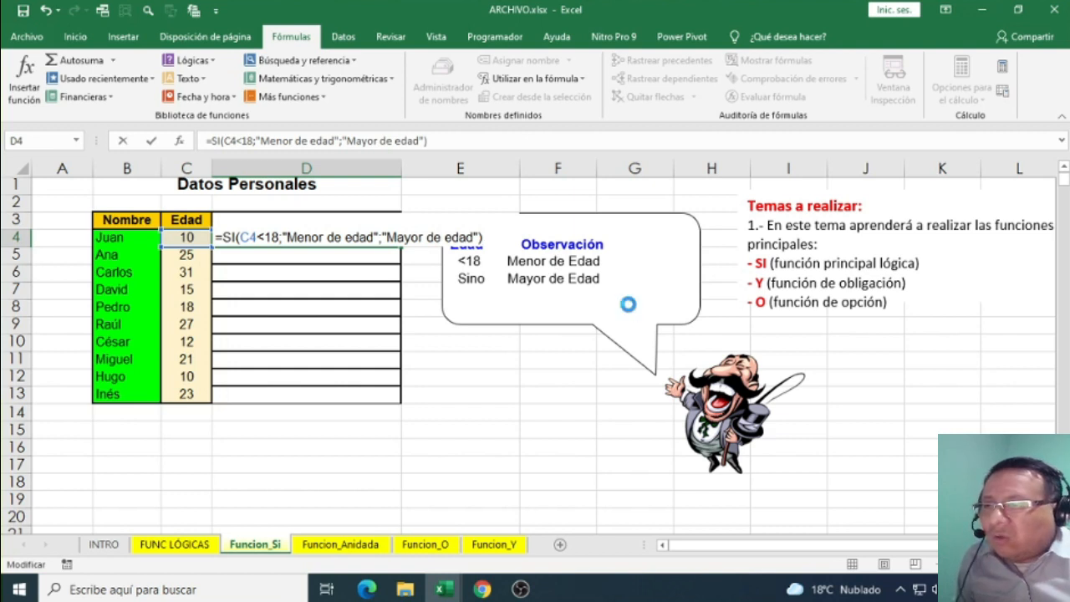
pyautogui.press('Return')
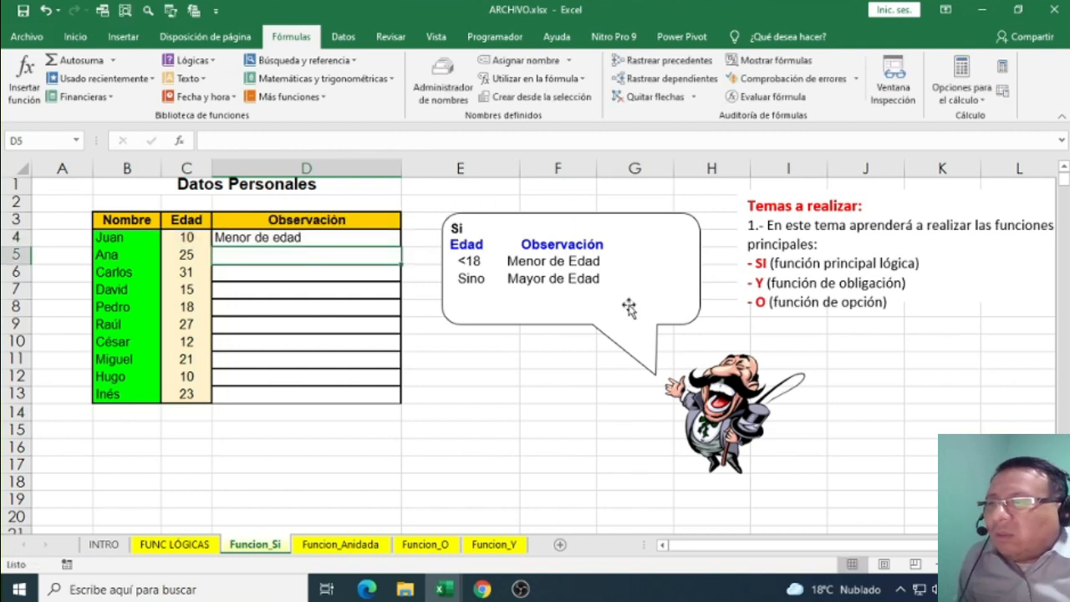
pyautogui.click(376, 237)
pyautogui.moveTo(401, 247); pyautogui.dragTo(375, 397)
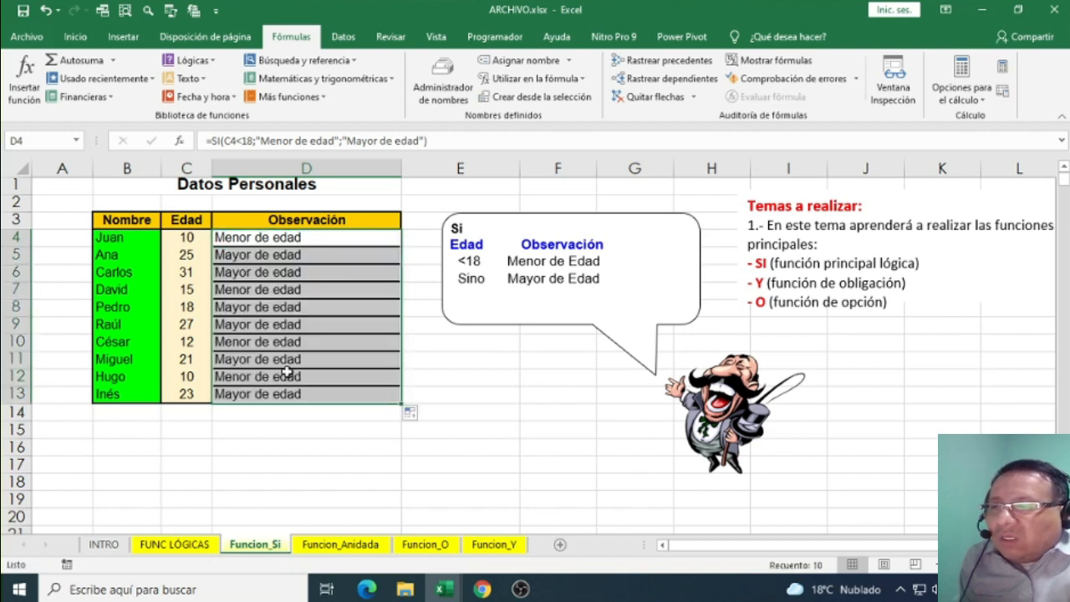
# - Examine the copied SI formula in D9, comparing its condition and false result with the age in C9
pyautogui.click(194, 307)
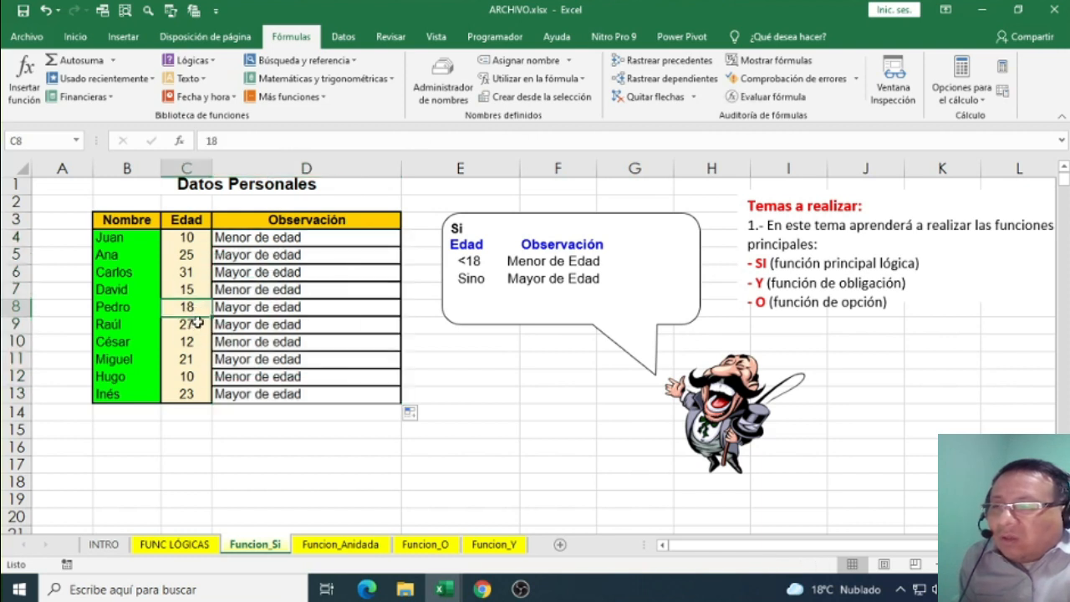
pyautogui.click(197, 325)
pyautogui.doubleClick(252, 326)
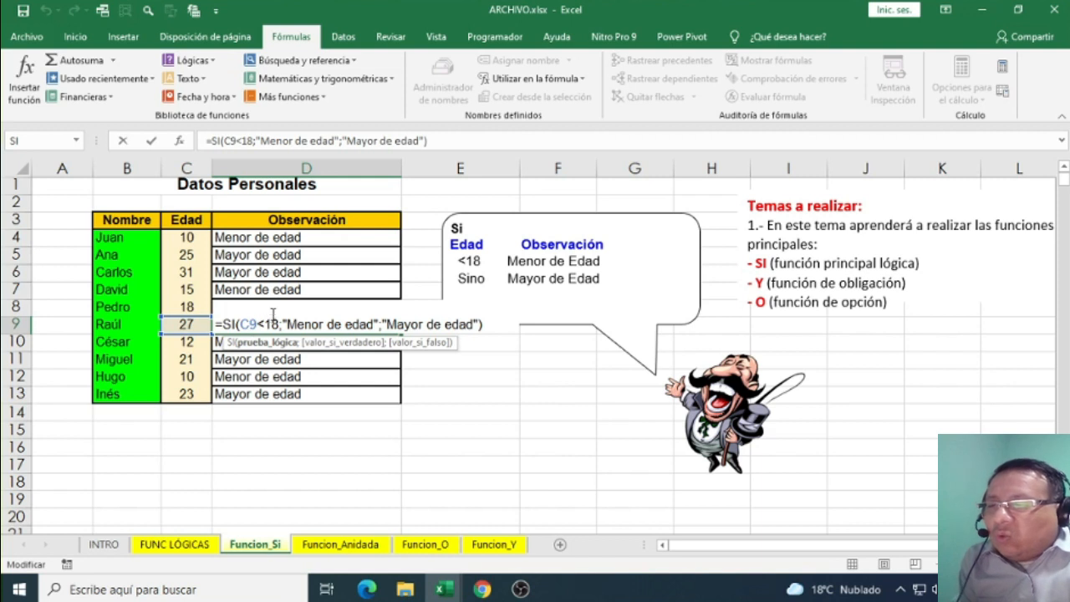
pyautogui.moveTo(278, 324); pyautogui.dragTo(242, 323)
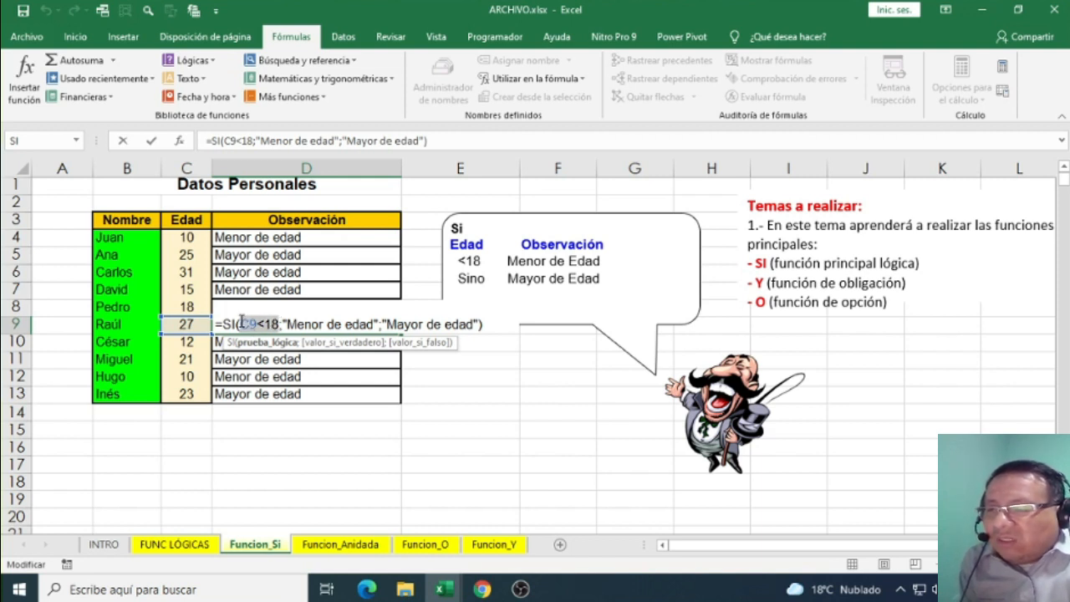
pyautogui.moveTo(380, 324); pyautogui.dragTo(488, 324)
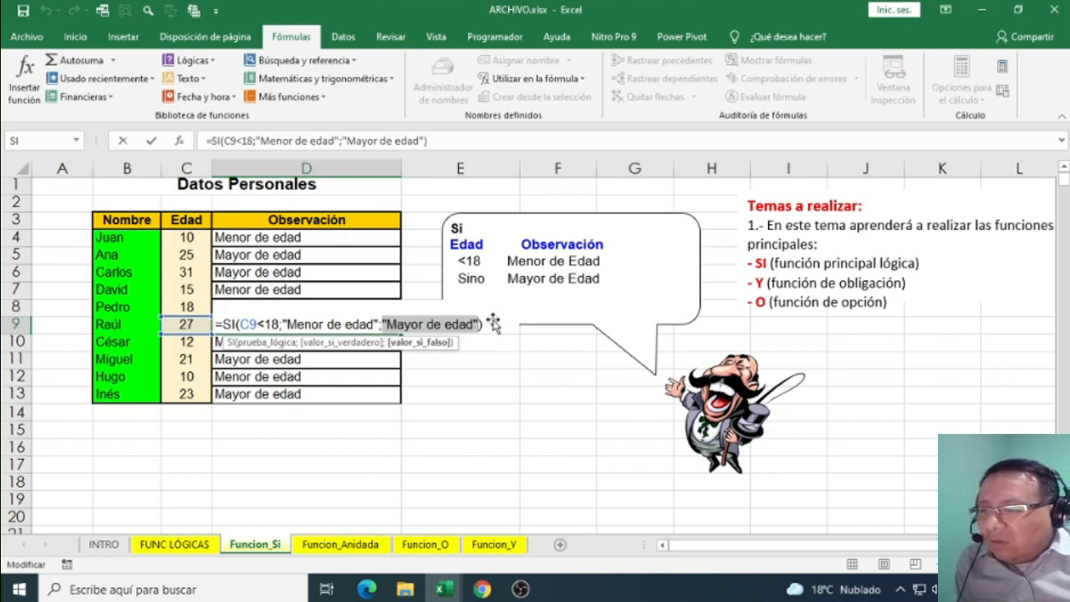
pyautogui.press('Return')
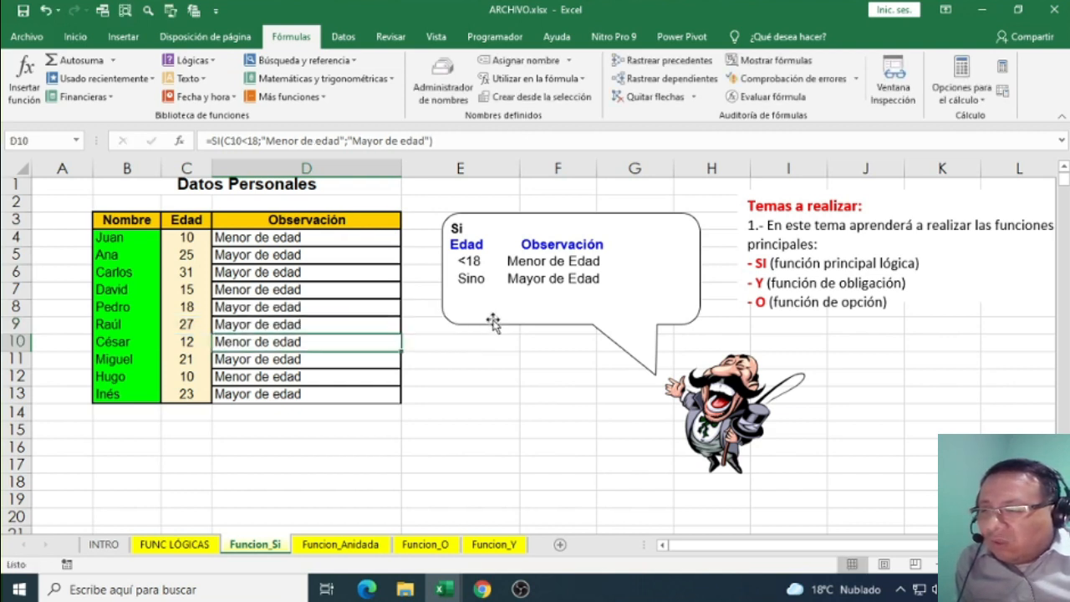
pyautogui.click(313, 324)
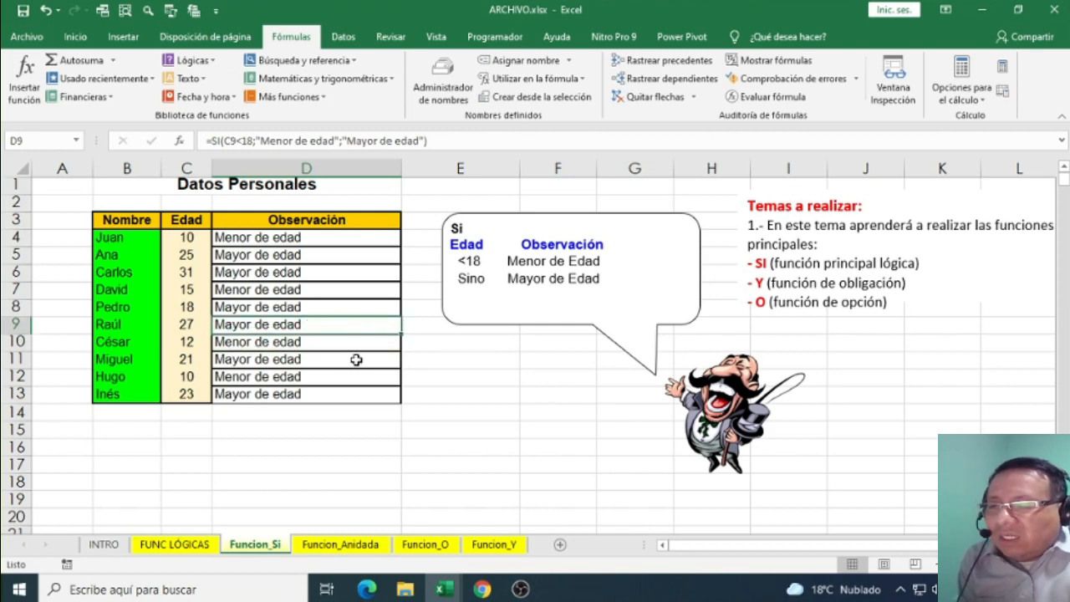
# - Open the Funcion_Anidada sheet and review the Producto, Tipo, Precio Lista and Precio Venta columns of the price list
pyautogui.click(355, 550)
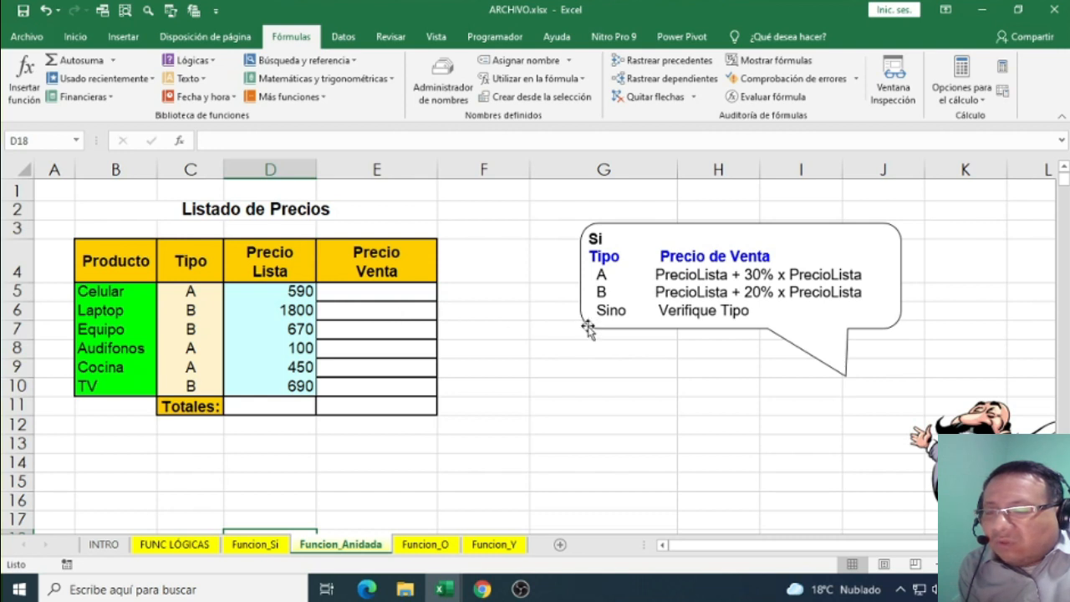
pyautogui.click(366, 310)
pyautogui.click(222, 210)
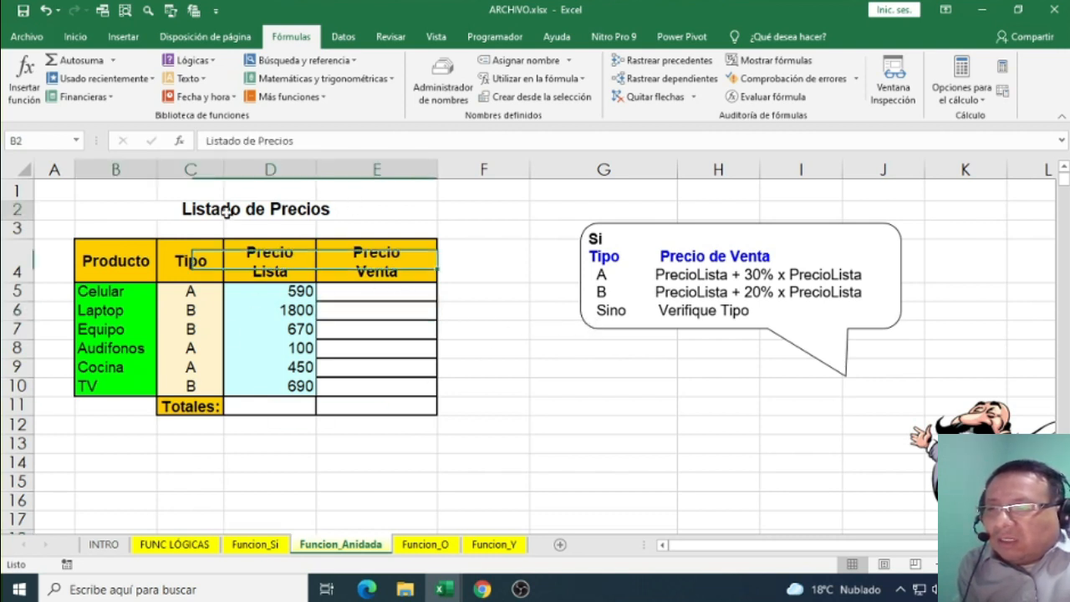
pyautogui.moveTo(135, 272); pyautogui.dragTo(134, 384)
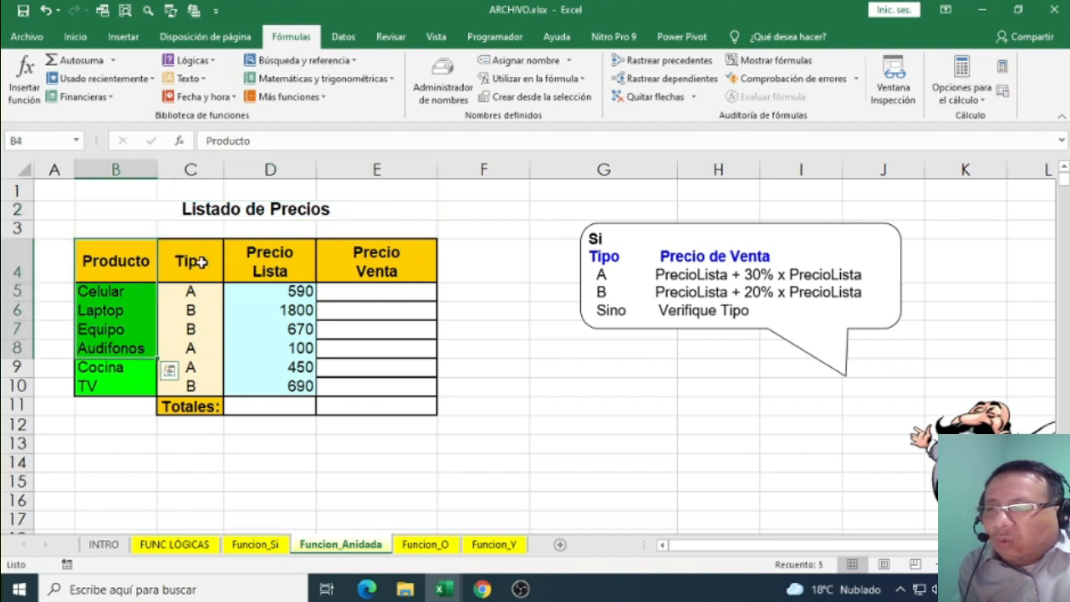
pyautogui.moveTo(200, 262); pyautogui.dragTo(201, 385)
pyautogui.moveTo(269, 266); pyautogui.dragTo(269, 384)
pyautogui.moveTo(391, 299); pyautogui.dragTo(383, 380)
# - Examine the callout's Precio de Venta rules for types A and B and for the Sino case
pyautogui.click(615, 243)
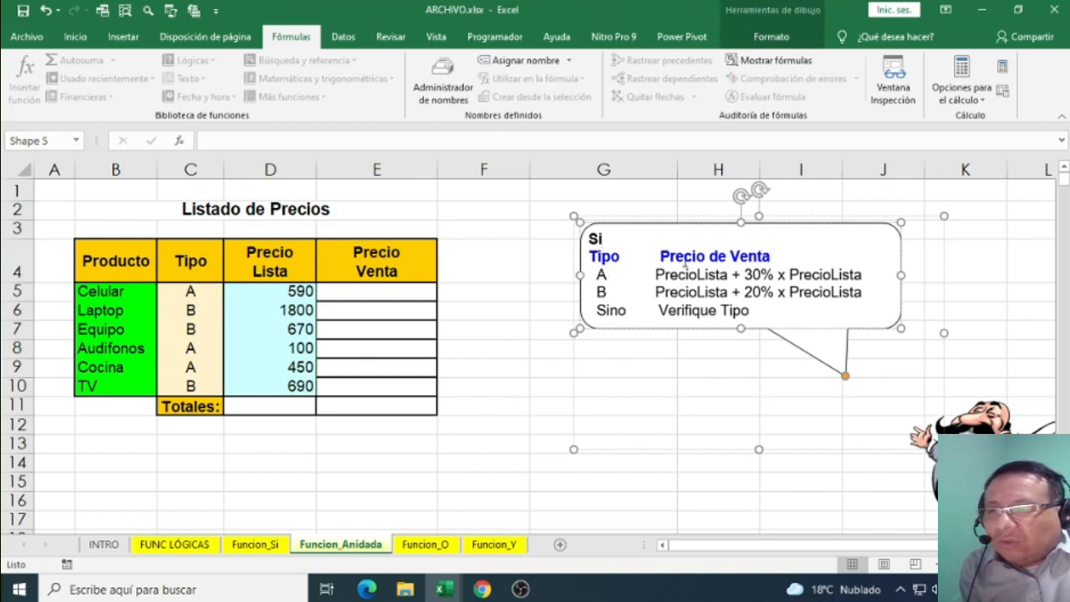
pyautogui.click(368, 173)
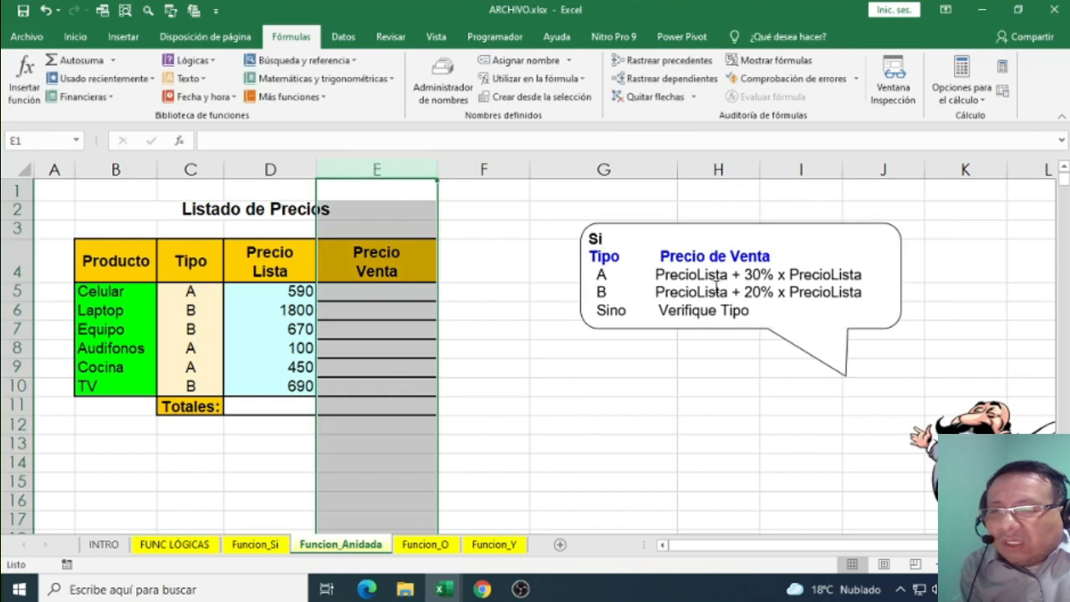
pyautogui.click(717, 346)
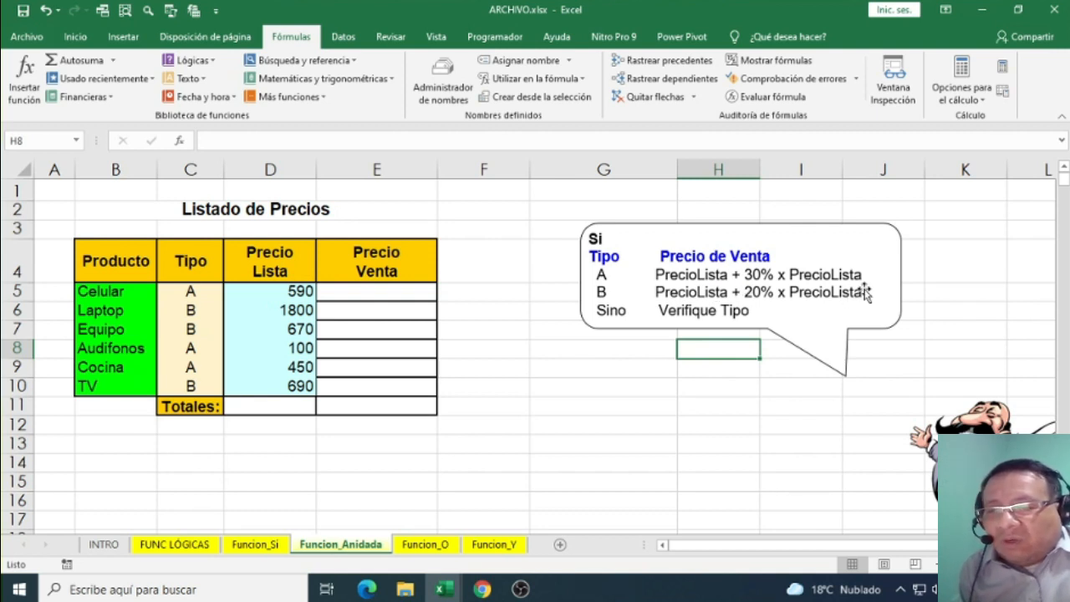
pyautogui.moveTo(864, 292)
pyautogui.mouseDown()
pyautogui.moveTo(759, 286)
pyautogui.moveTo(884, 300)
pyautogui.moveTo(883, 311)
pyautogui.moveTo(682, 306)
pyautogui.mouseUp()
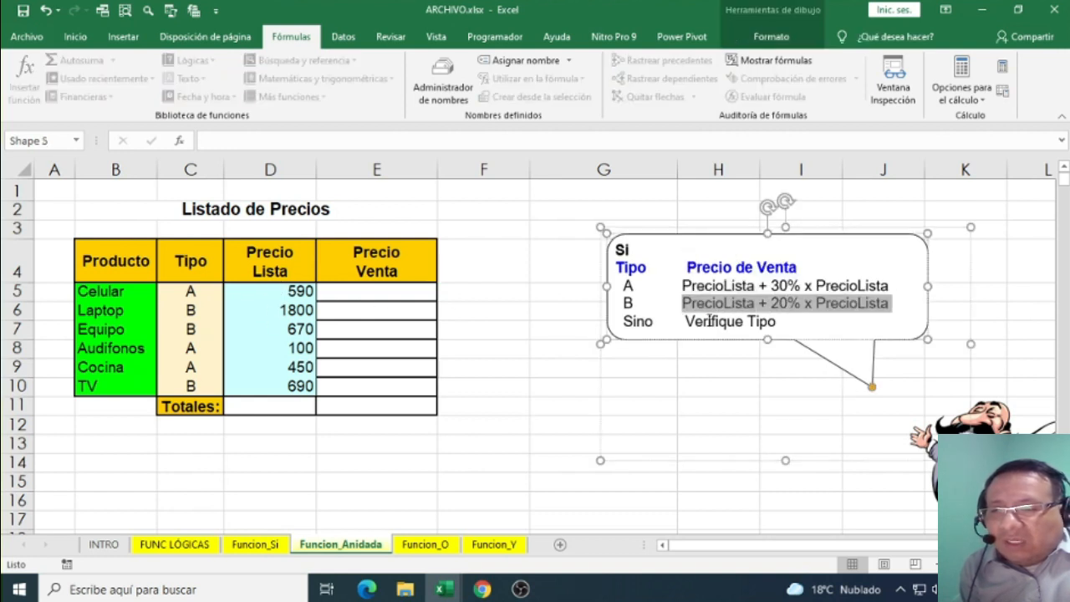
pyautogui.click(648, 289)
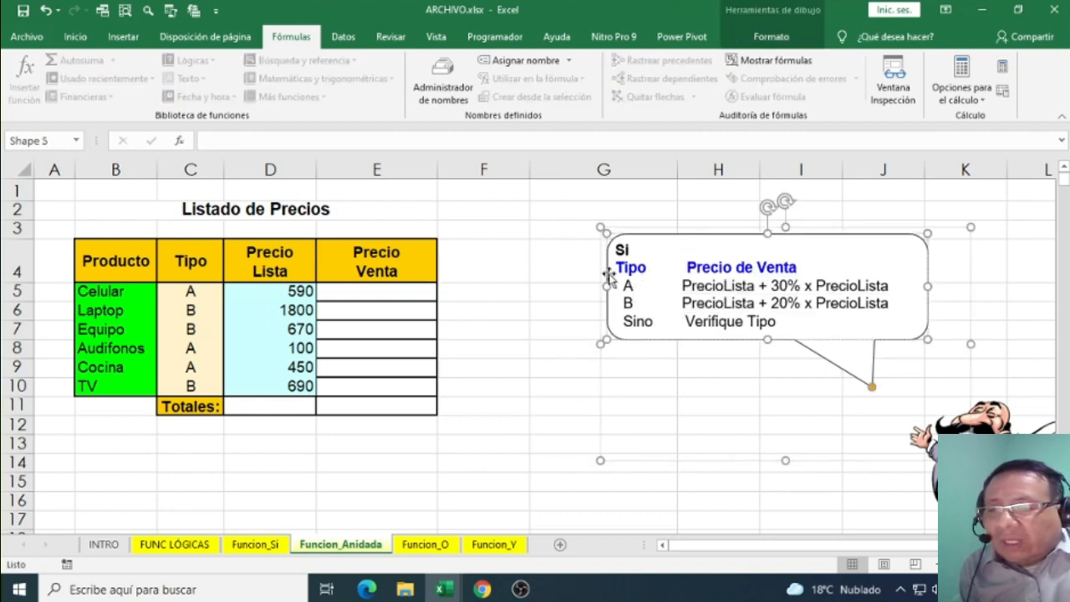
pyautogui.click(636, 283)
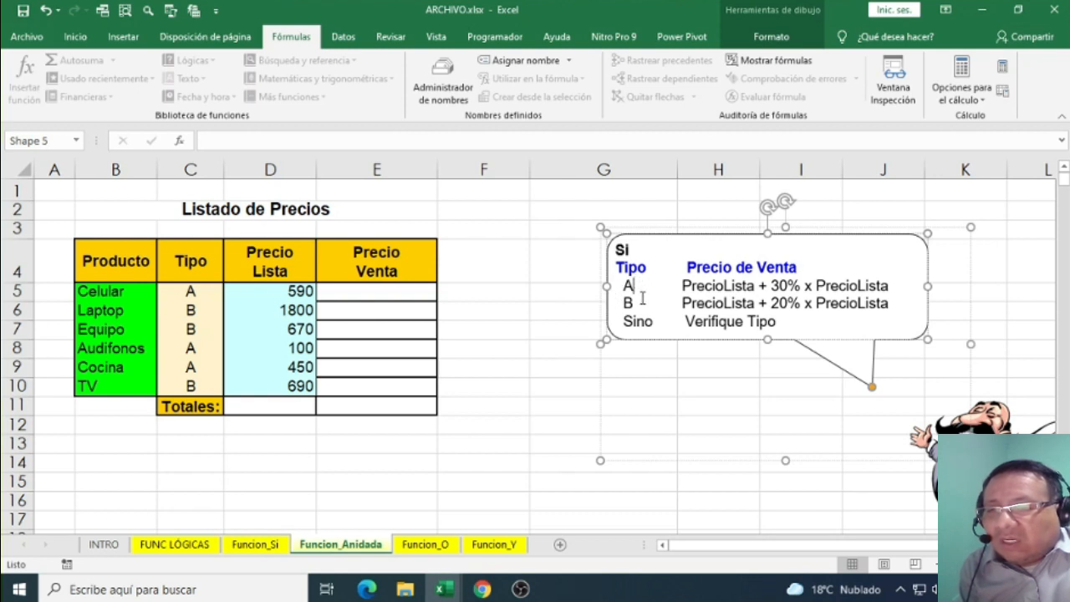
pyautogui.doubleClick(637, 321)
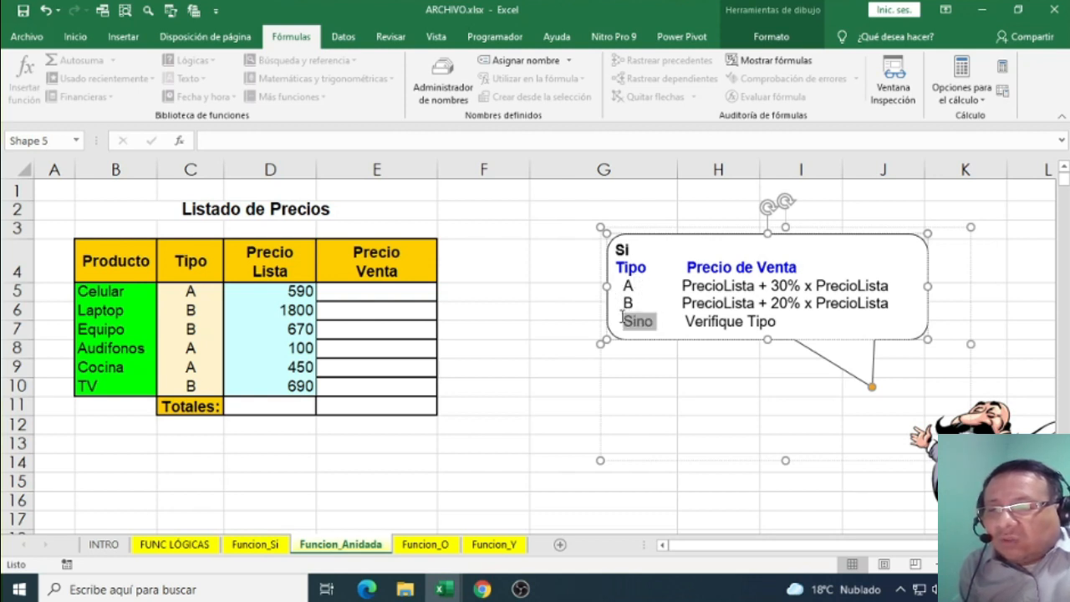
pyautogui.click(783, 322)
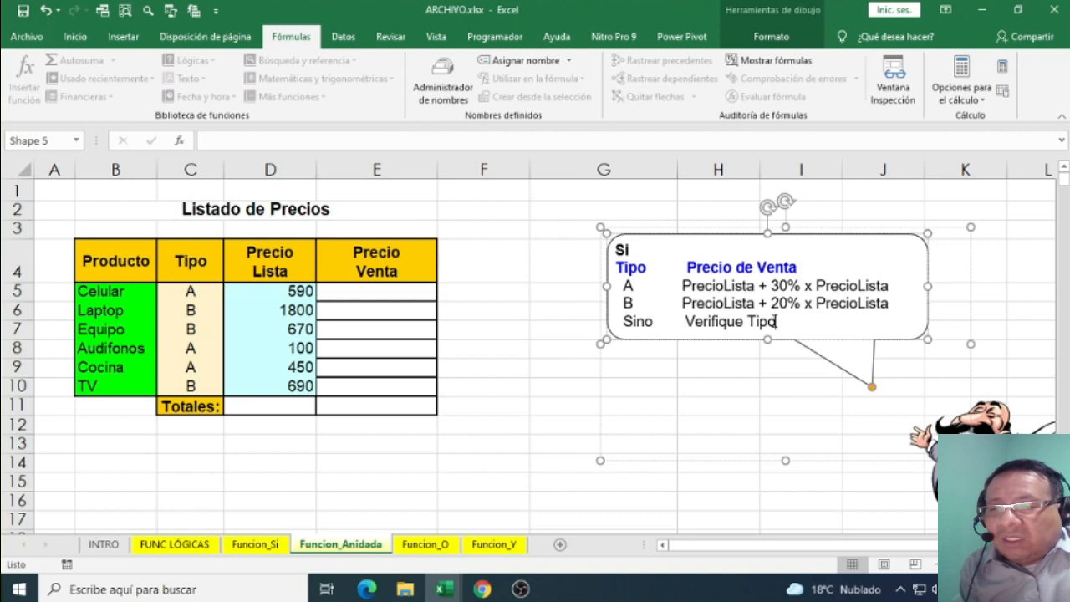
# - Start an SI formula in E5 with the condition C5="A" followed by a semicolon, and check that condition
pyautogui.click(340, 294)
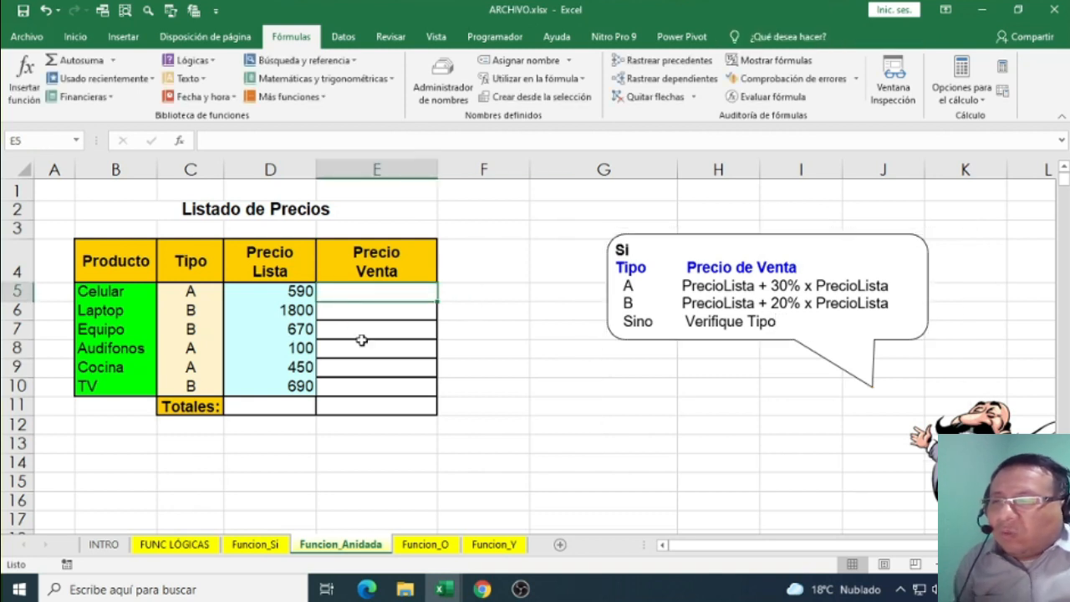
pyautogui.write('=')
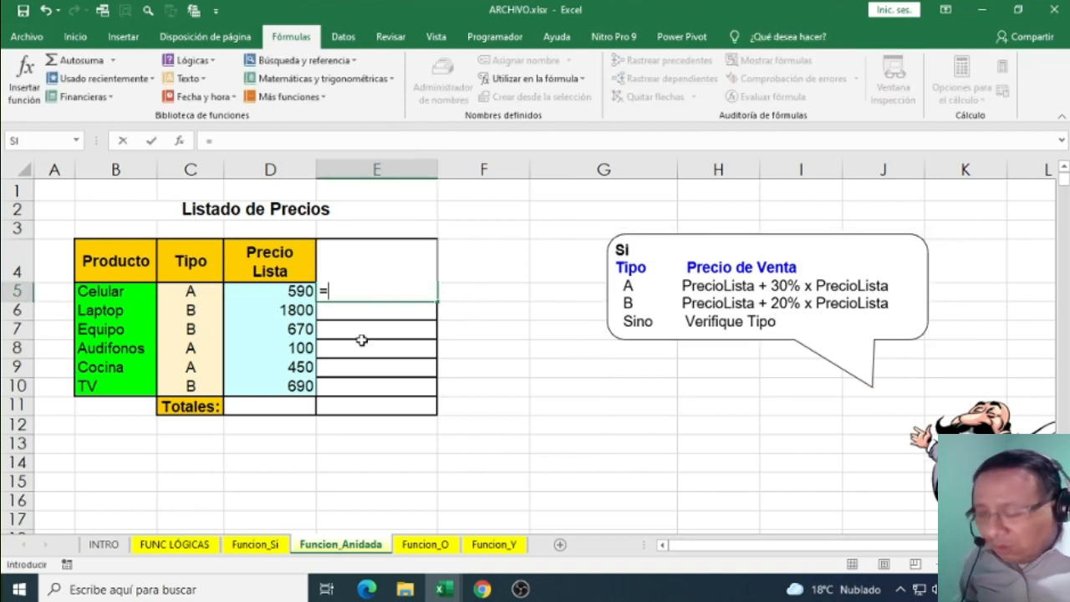
pyautogui.write('SI(')
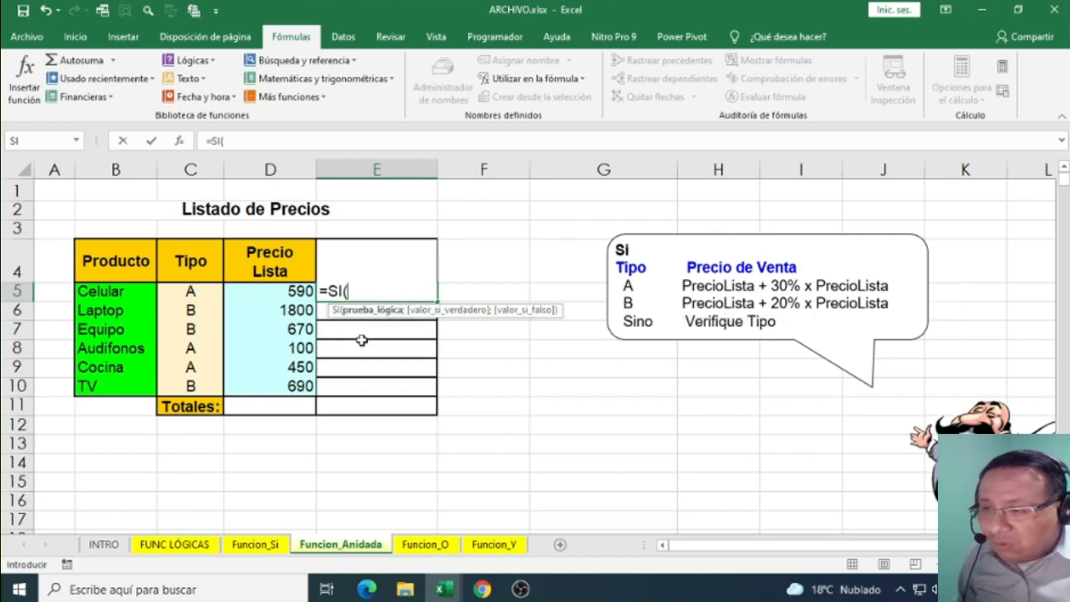
pyautogui.click(178, 291)
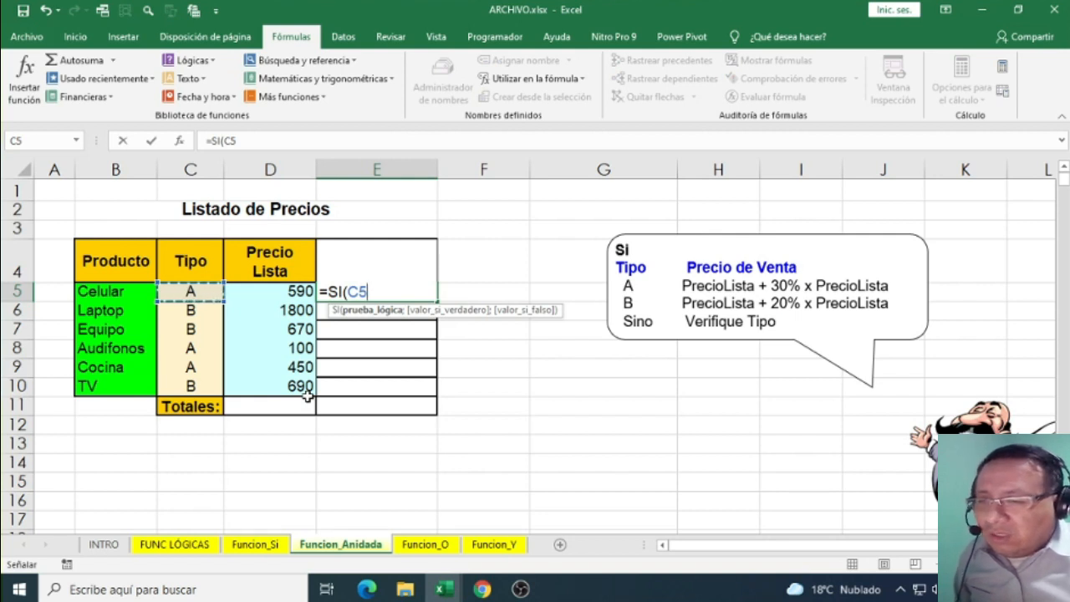
pyautogui.write('=')
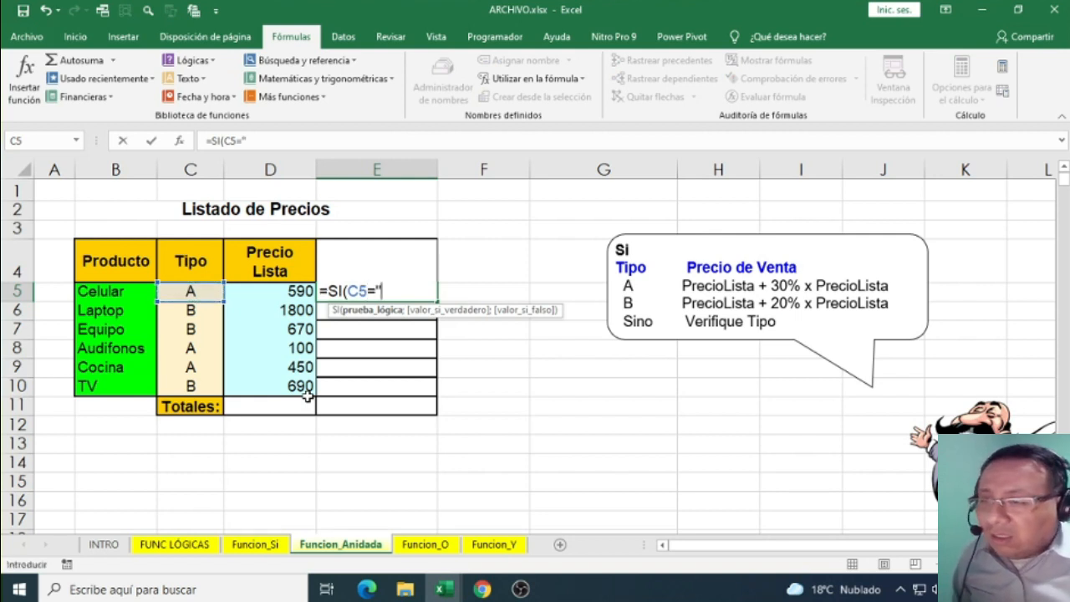
pyautogui.write('"AQ')
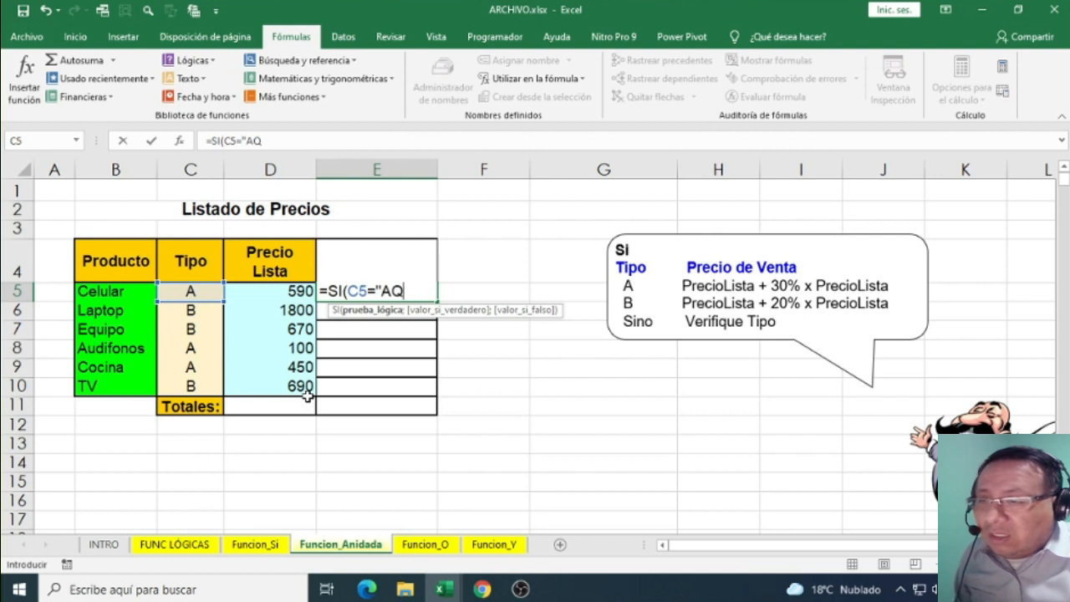
pyautogui.press('BackSpace')
pyautogui.write('"')
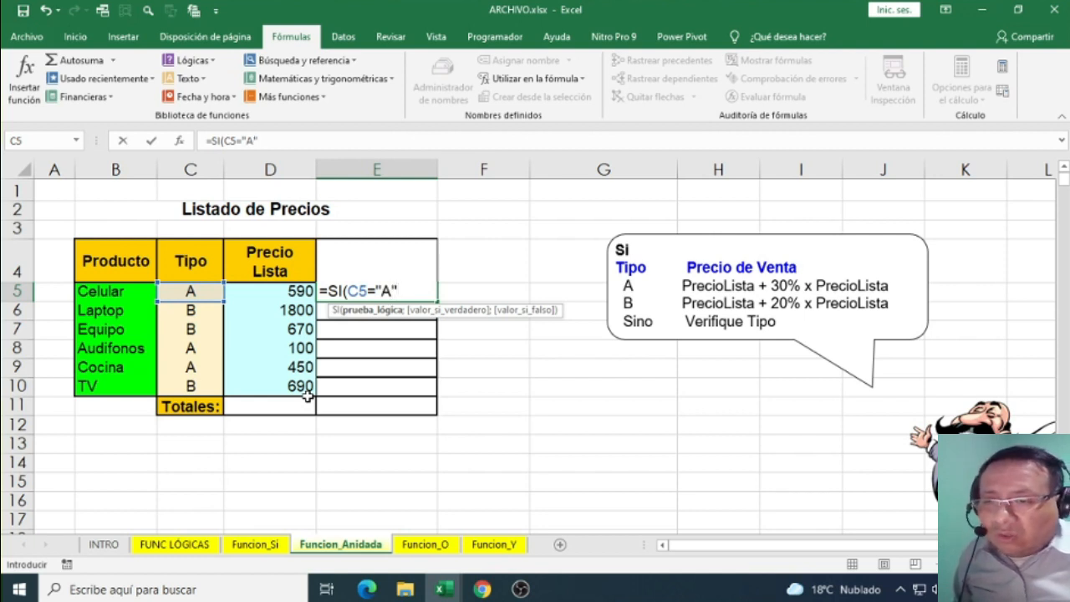
pyautogui.write(';')
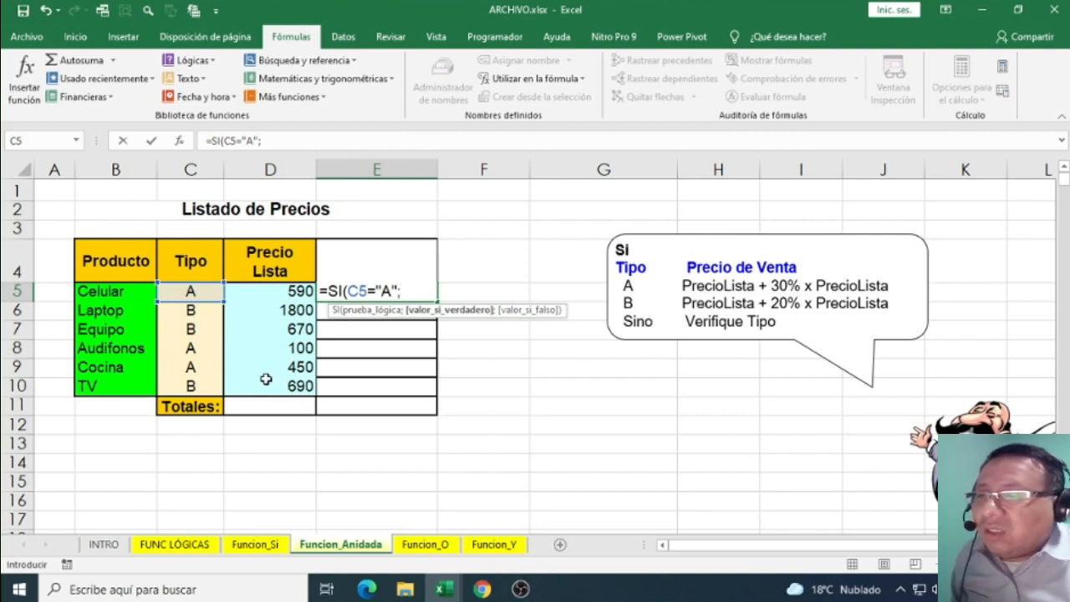
pyautogui.moveTo(396, 290); pyautogui.dragTo(346, 291)
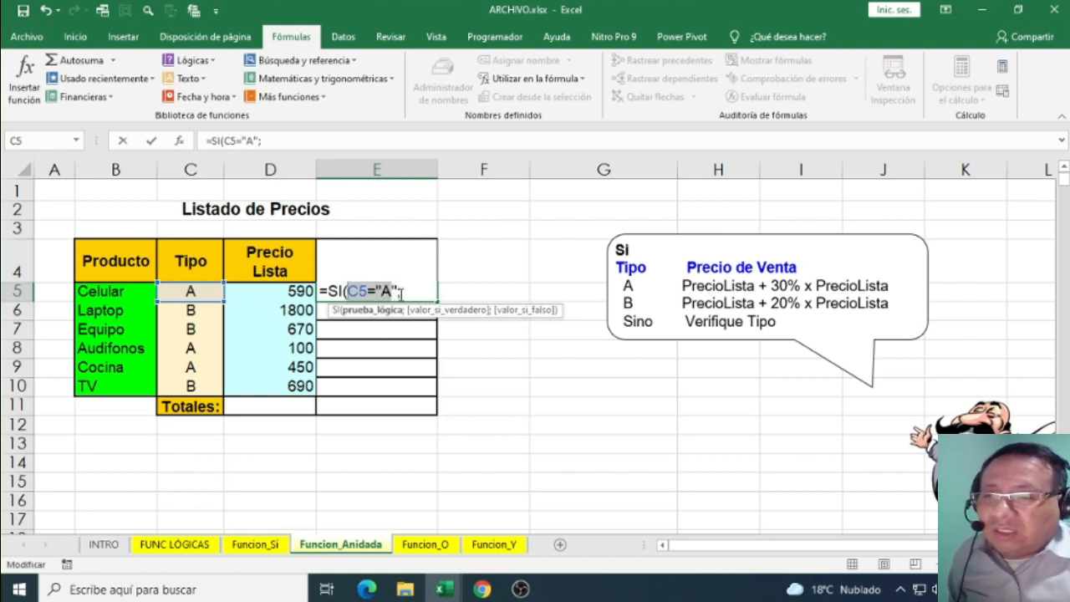
pyautogui.click(401, 293)
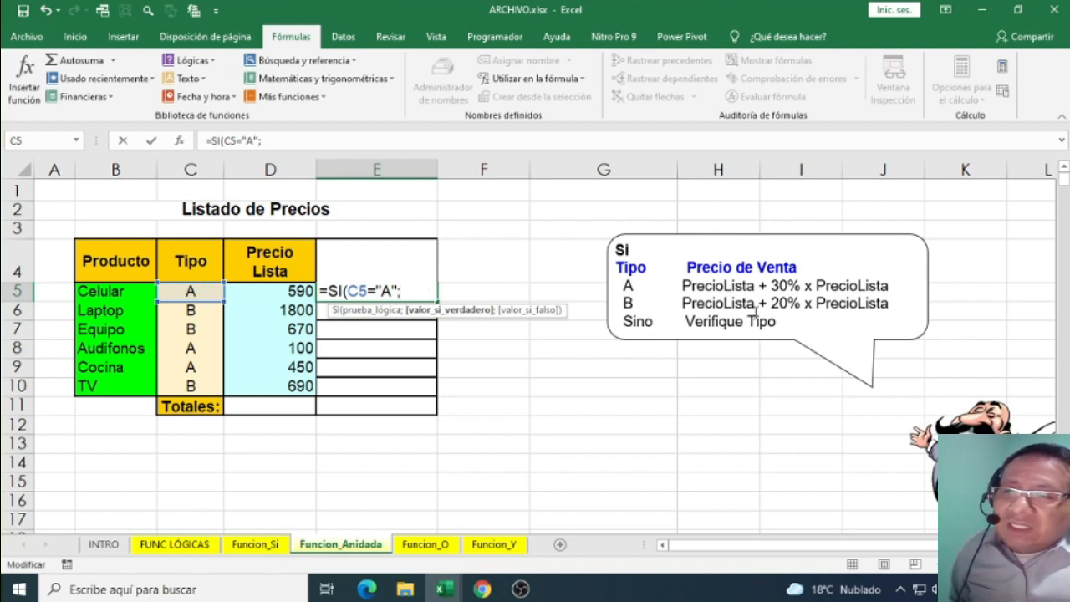
# - Add D5+30%*D5 as the true result of the SI formula in E5
pyautogui.click(271, 294)
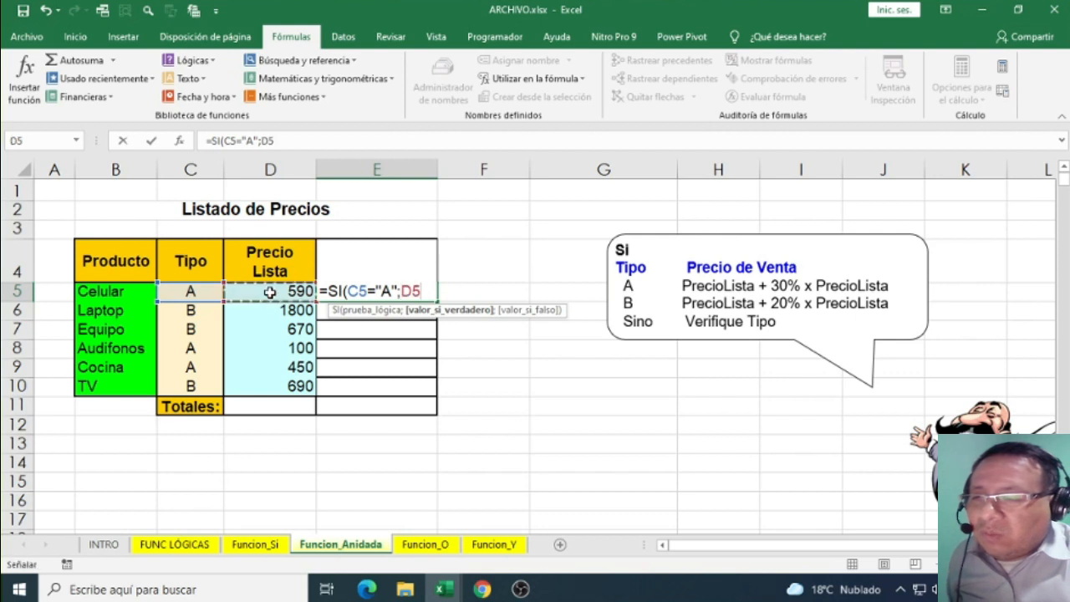
pyautogui.write('+')
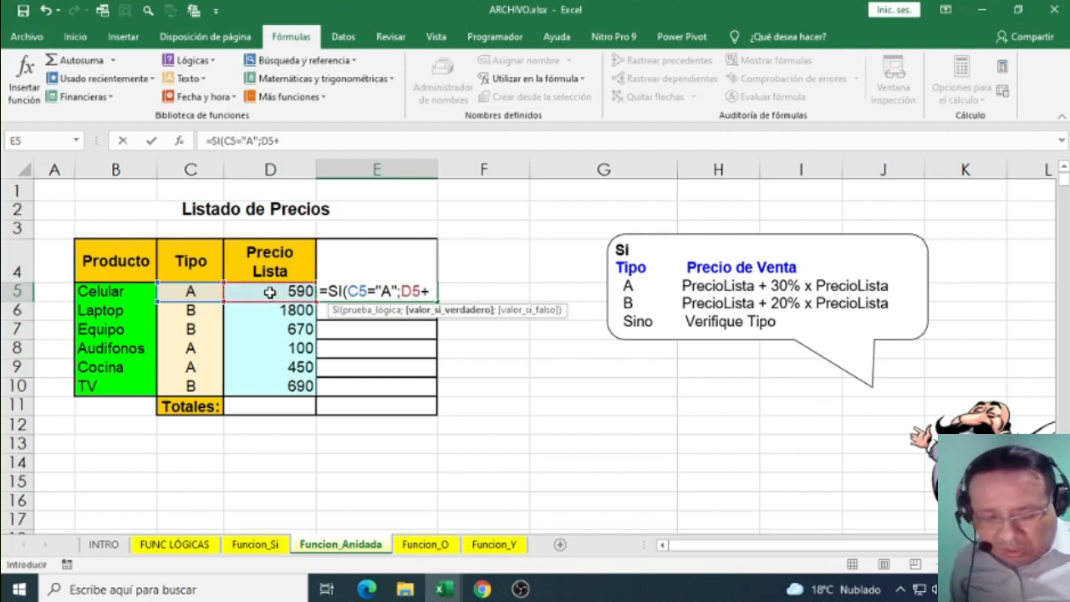
pyautogui.write('30%')
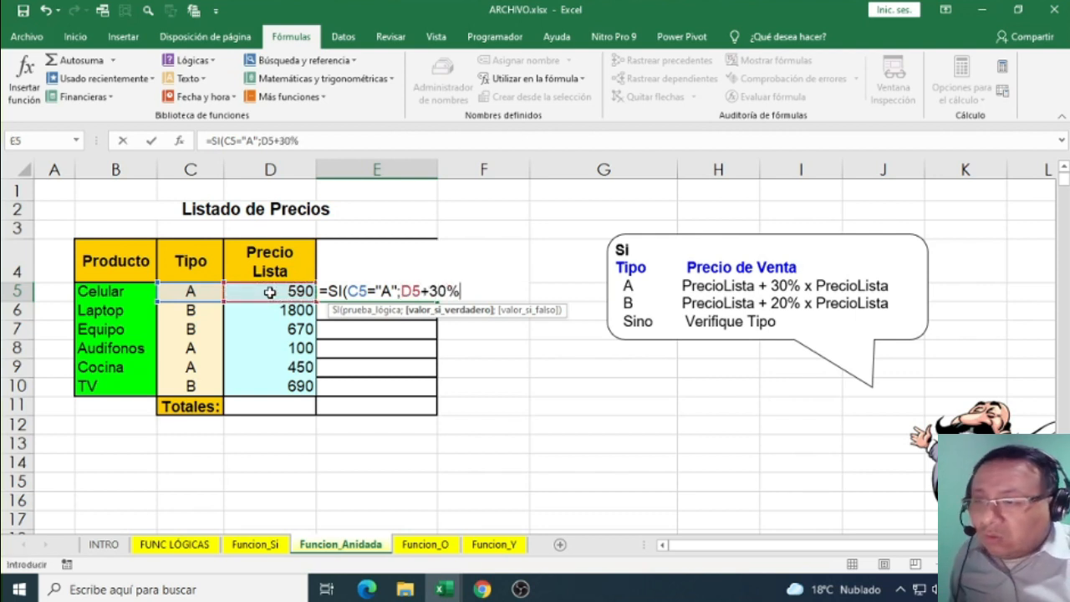
pyautogui.write('*')
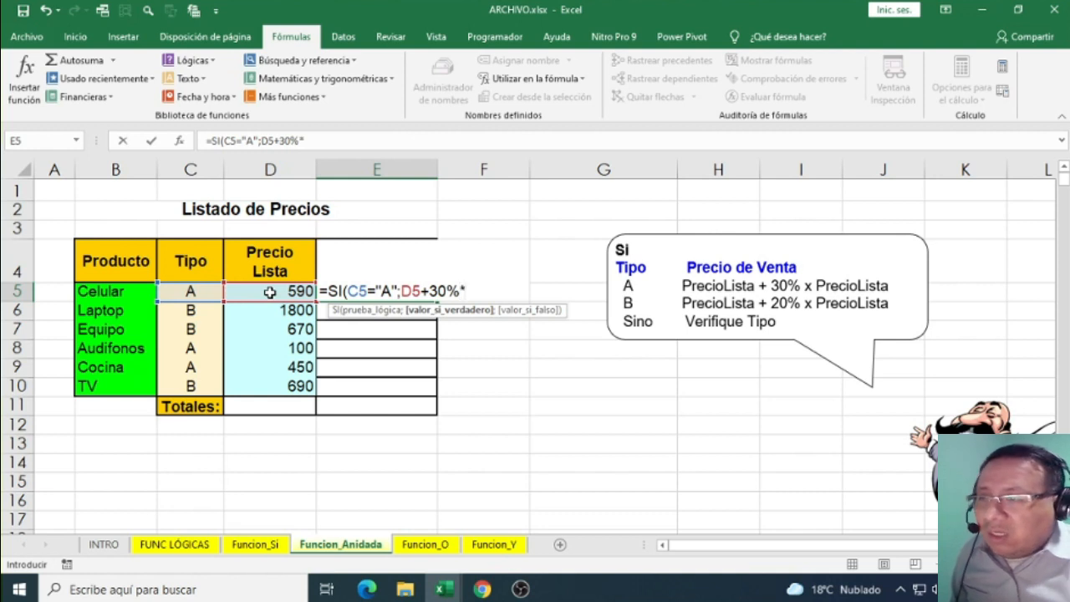
pyautogui.click(270, 292)
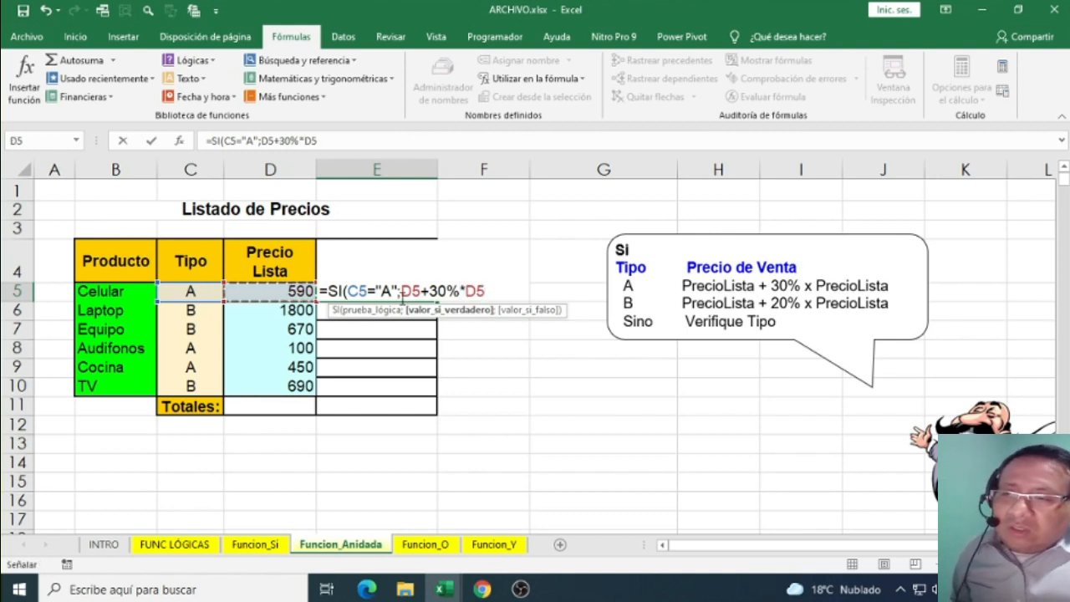
# - Shorten the true result in E5 to D5*1.30 by replacing +30%*D5, and add a semicolon separator
pyautogui.moveTo(402, 292)
pyautogui.mouseDown()
pyautogui.moveTo(484, 289)
pyautogui.moveTo(421, 290)
pyautogui.mouseUp()
pyautogui.click(483, 290)
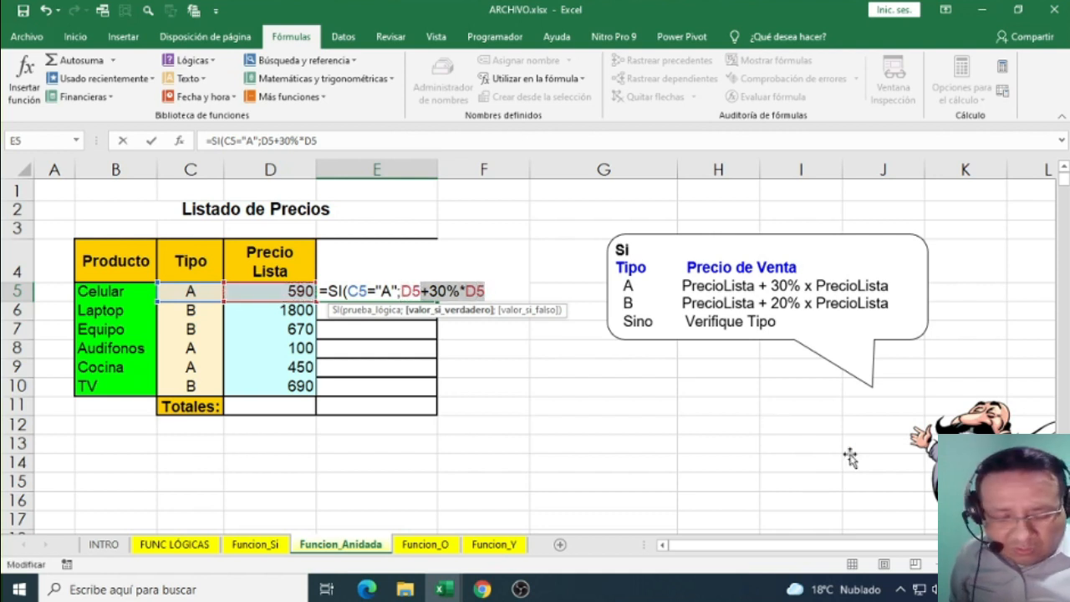
pyautogui.press('BackSpace')
pyautogui.write('*1.30')
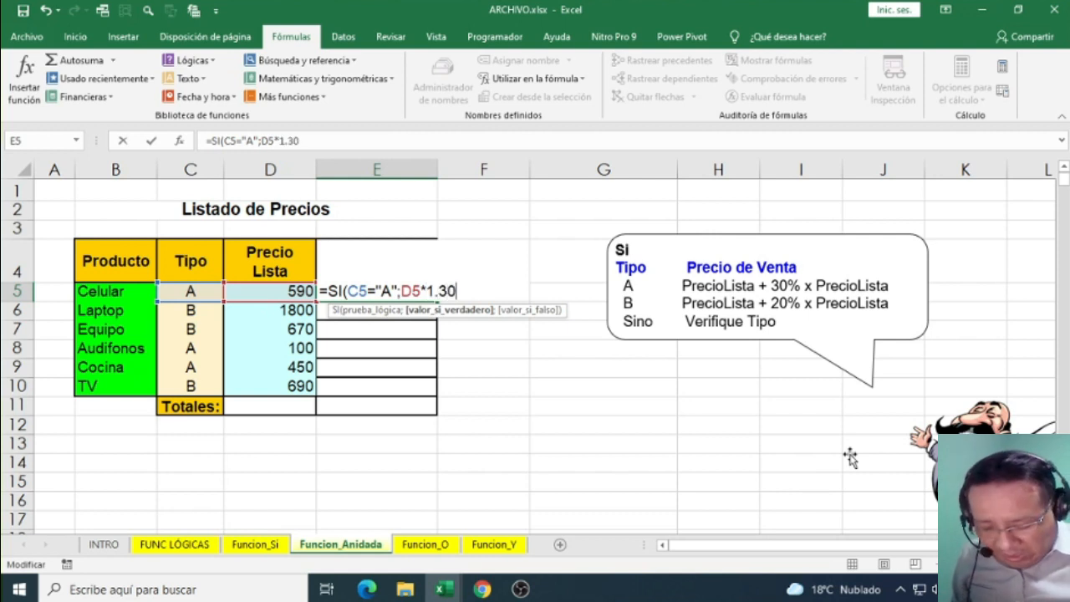
pyautogui.write(';')
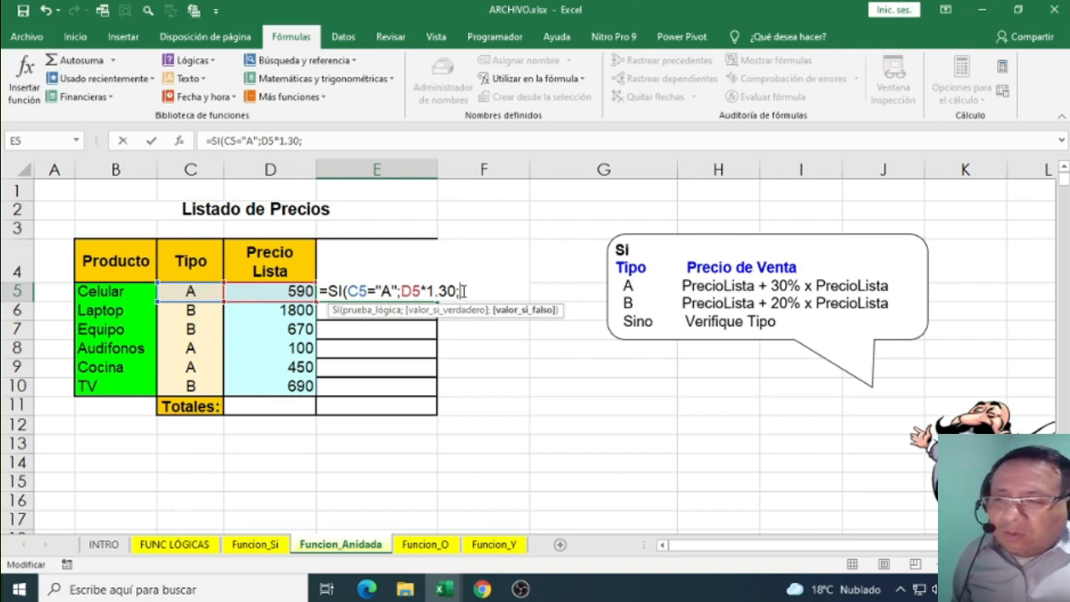
# - Nest a second SI as the false result in E5, with the condition C5="B" followed by a semicolon
pyautogui.write('SI')
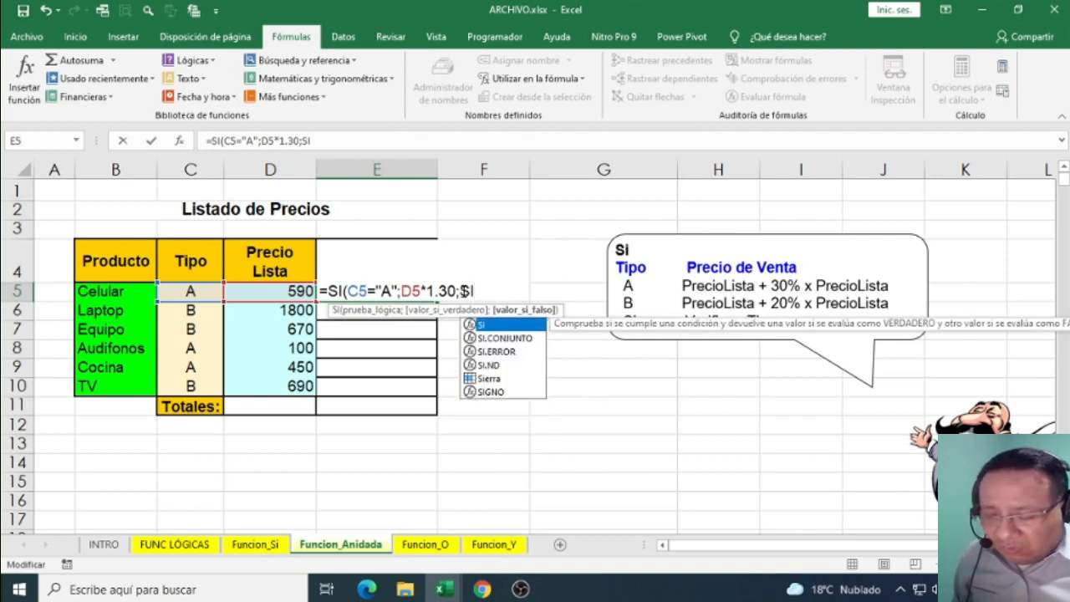
pyautogui.write('(')
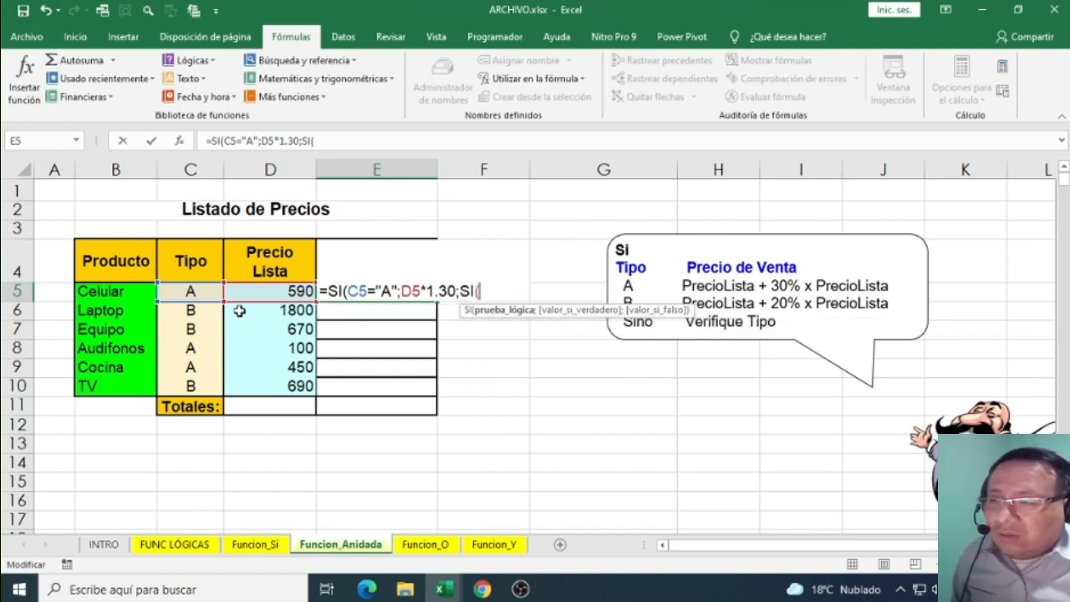
pyautogui.click(190, 292)
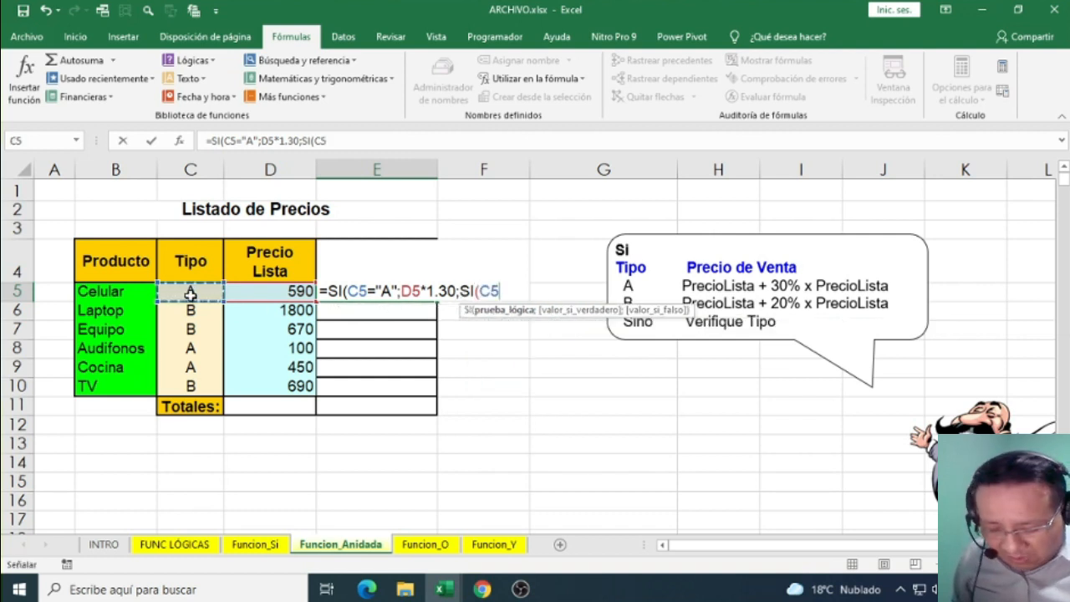
pyautogui.write('=')
pyautogui.write('"B')
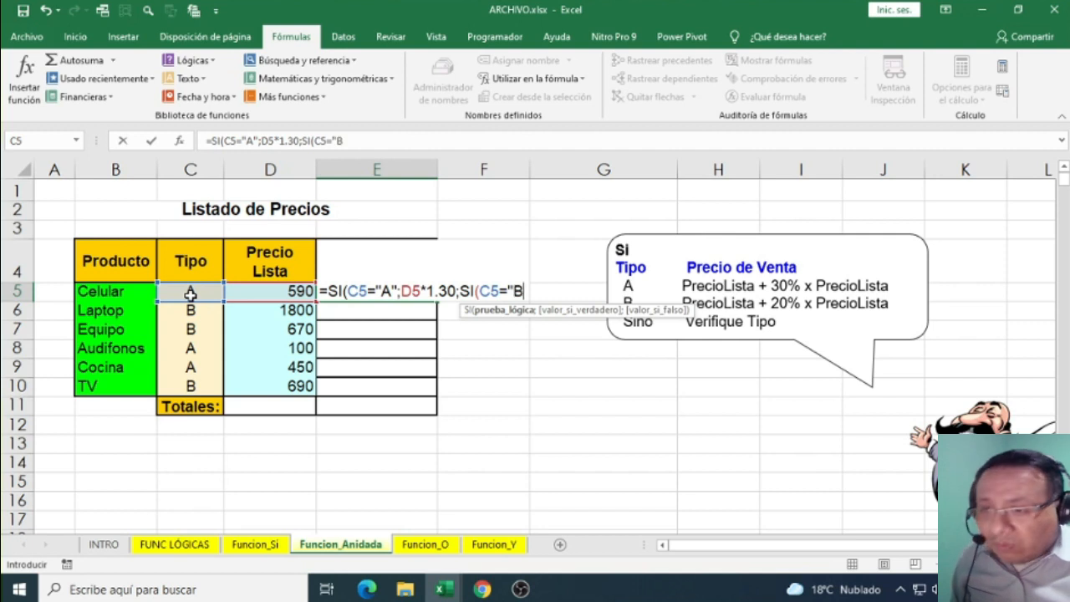
pyautogui.write('";')
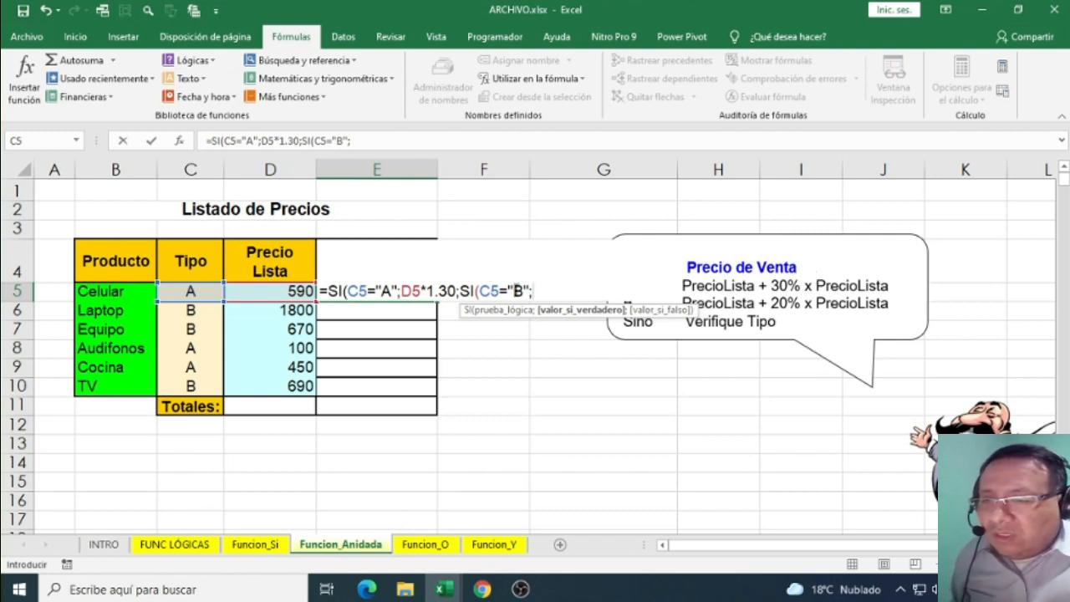
# - Add D5*1.20 as the true result of the nested SI in E5, followed by a semicolon
pyautogui.click(239, 292)
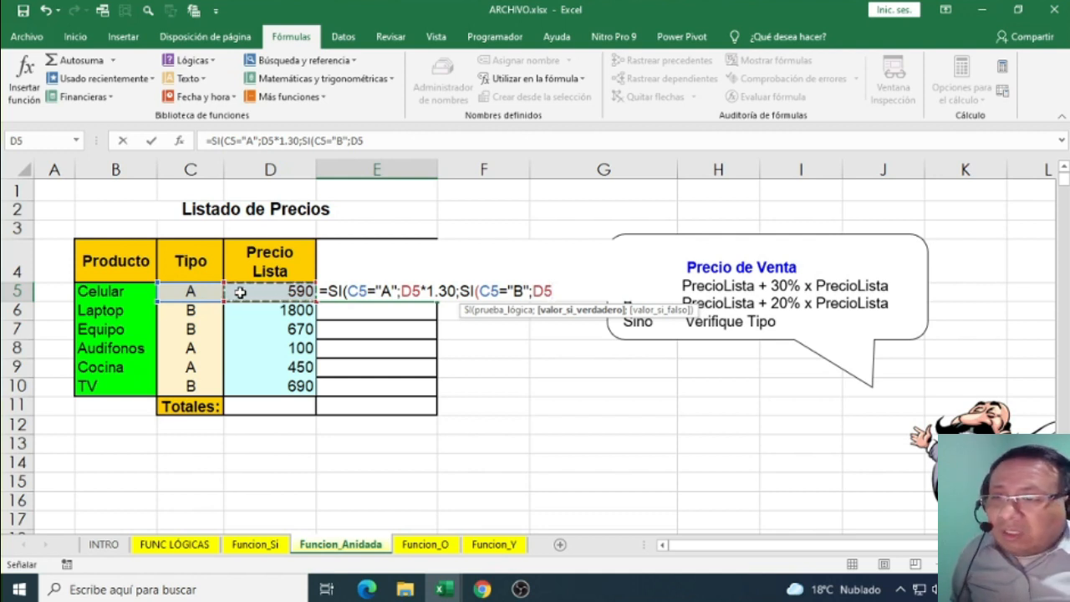
pyautogui.write('*1.20')
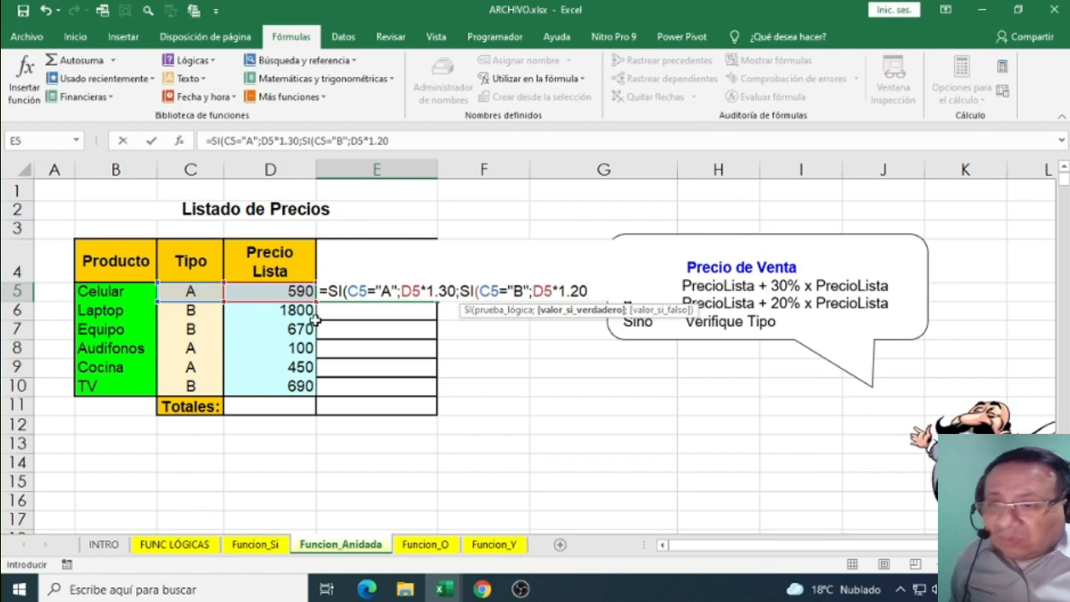
pyautogui.moveTo(672, 293)
pyautogui.mouseDown()
pyautogui.moveTo(916, 326)
pyautogui.moveTo(914, 317)
pyautogui.mouseUp()
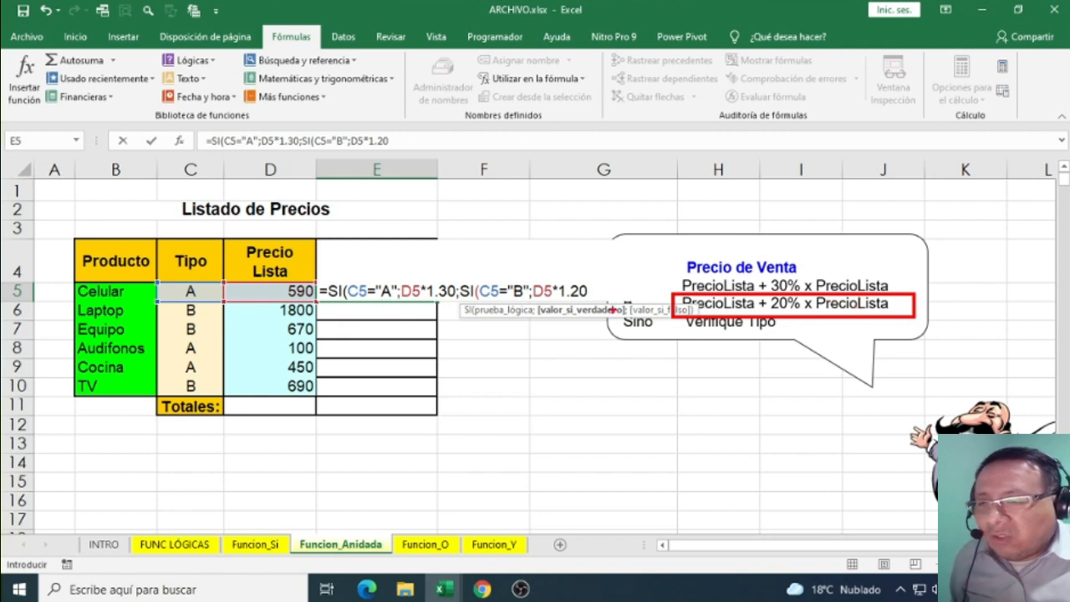
pyautogui.moveTo(591, 285)
pyautogui.mouseDown()
pyautogui.moveTo(541, 277)
pyautogui.moveTo(580, 308)
pyautogui.moveTo(606, 286)
pyautogui.mouseUp()
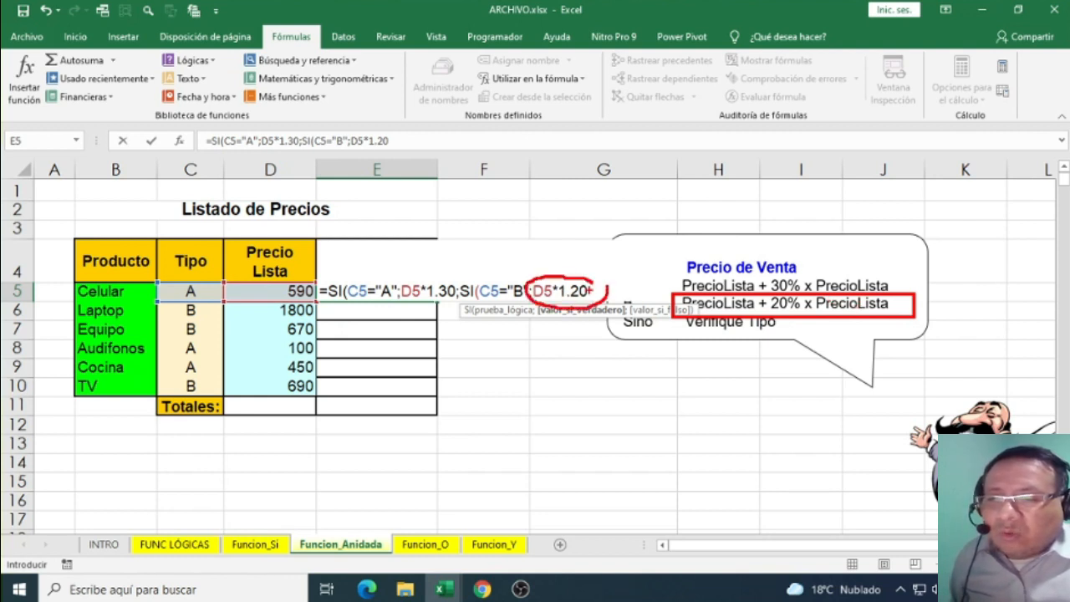
pyautogui.press('Escape')
pyautogui.click(593, 290)
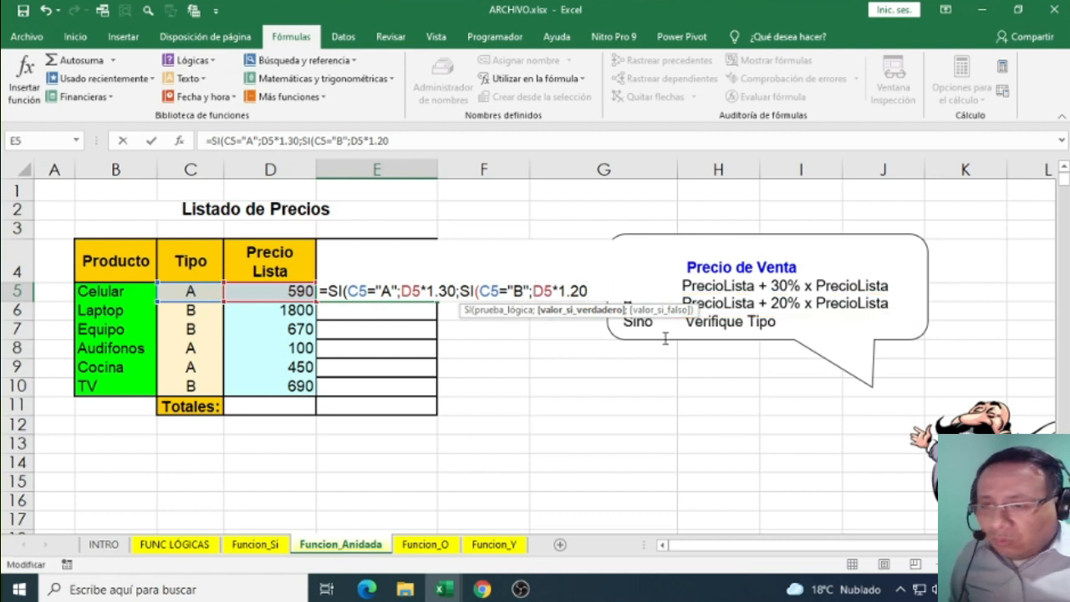
pyautogui.write(';')
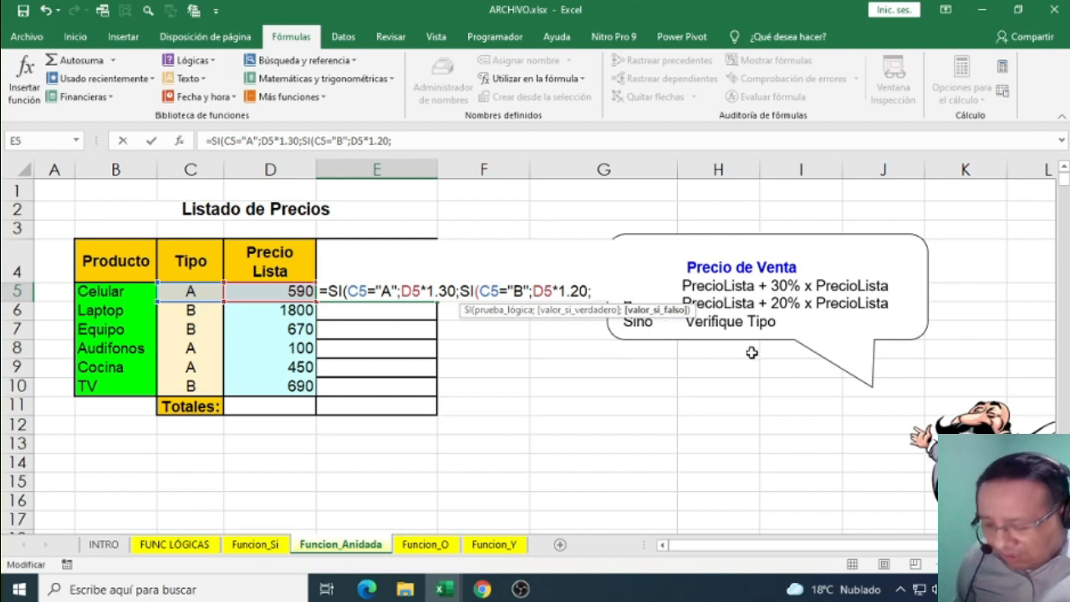
# - Add "Verifique Tipo" as the nested SI's false result, close both functions and enter the formula in E5
pyautogui.write('"')
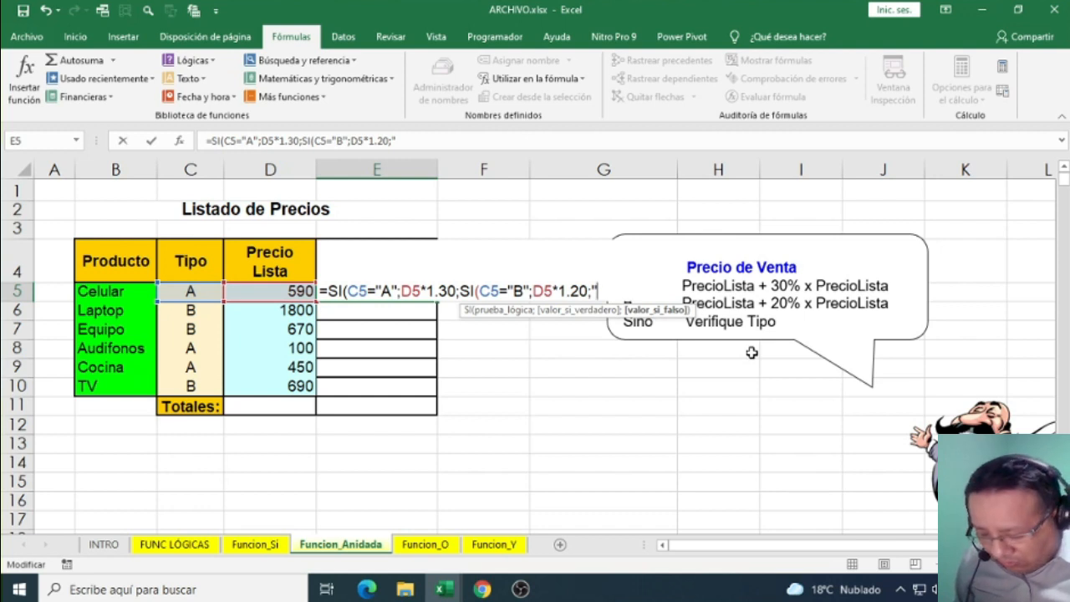
pyautogui.write('VER')
pyautogui.press('BackSpace')
pyautogui.press('BackSpace')
pyautogui.press('BackSpace')
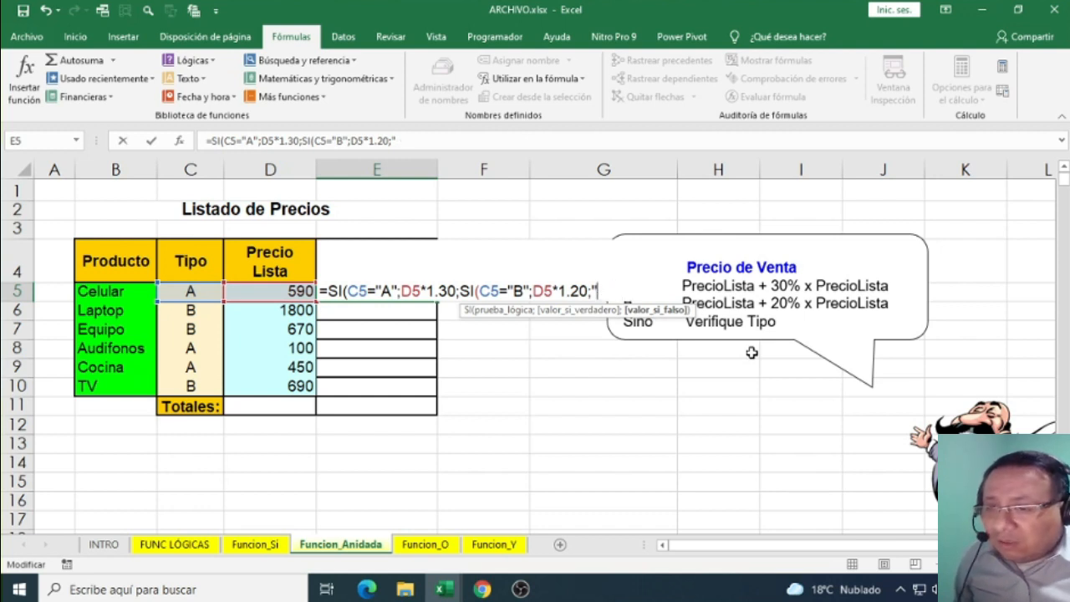
pyautogui.write('V')
pyautogui.press('BackSpace')
pyautogui.write('V')
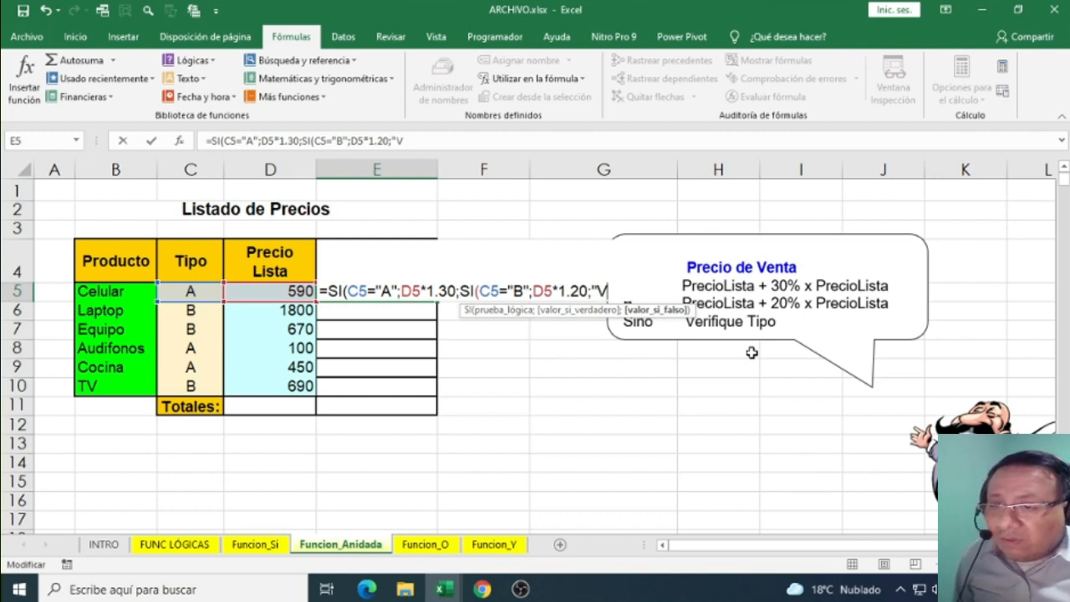
pyautogui.write('eri')
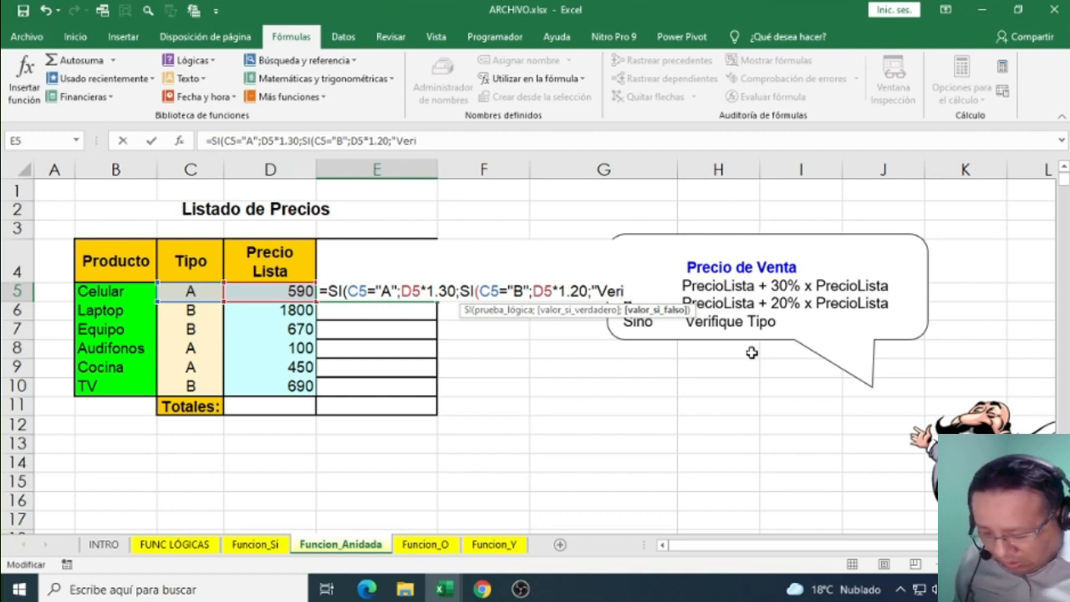
pyautogui.write('fique ')
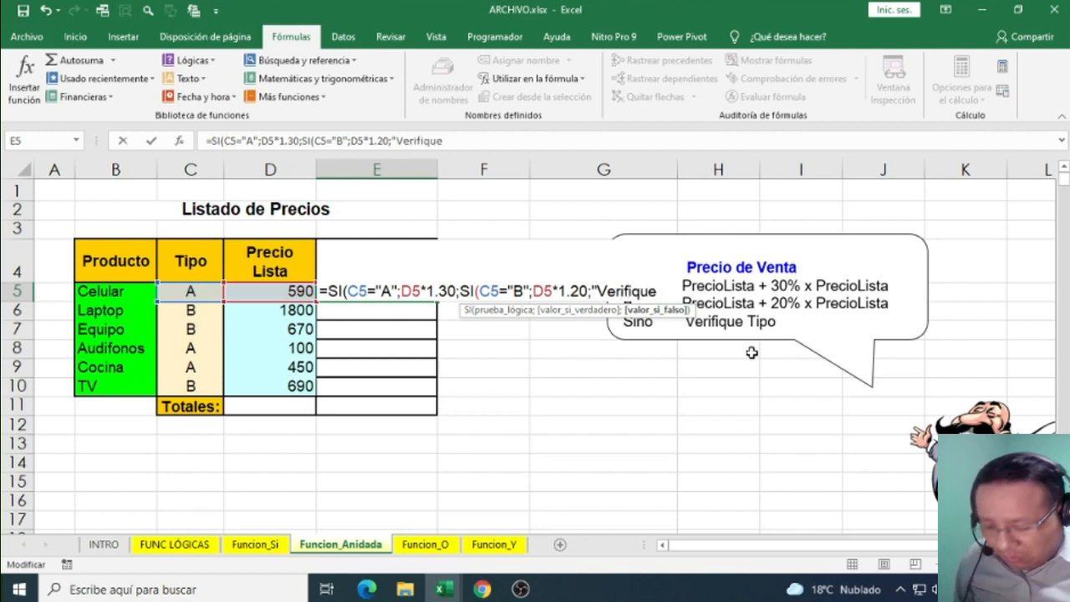
pyautogui.write('Tipo')
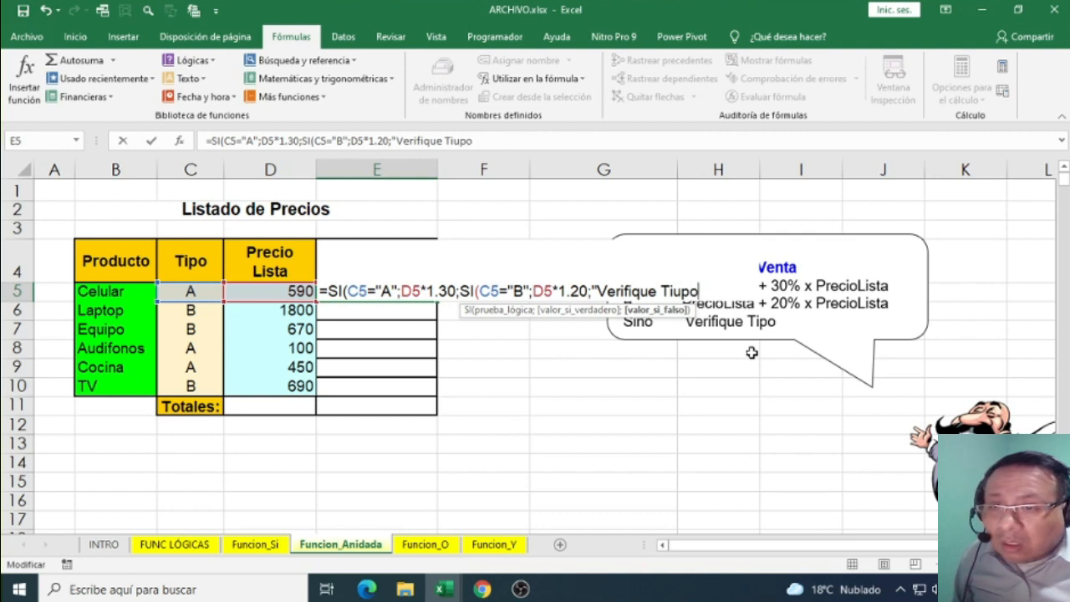
pyautogui.press('BackSpace')
pyautogui.press('BackSpace')
pyautogui.write('u')
pyautogui.press('BackSpace')
pyautogui.write('po')
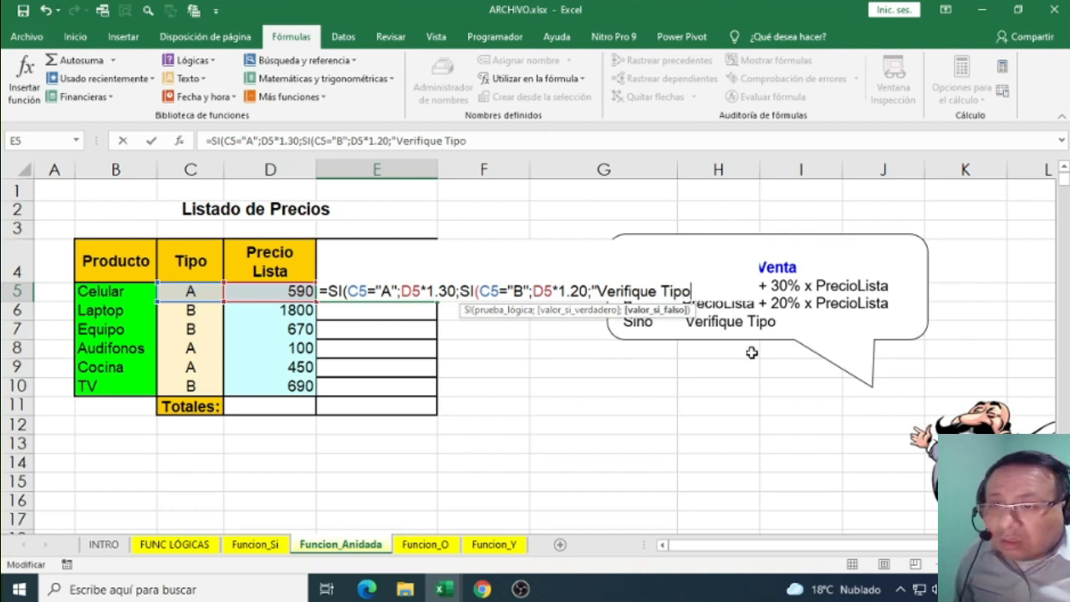
pyautogui.write('"')
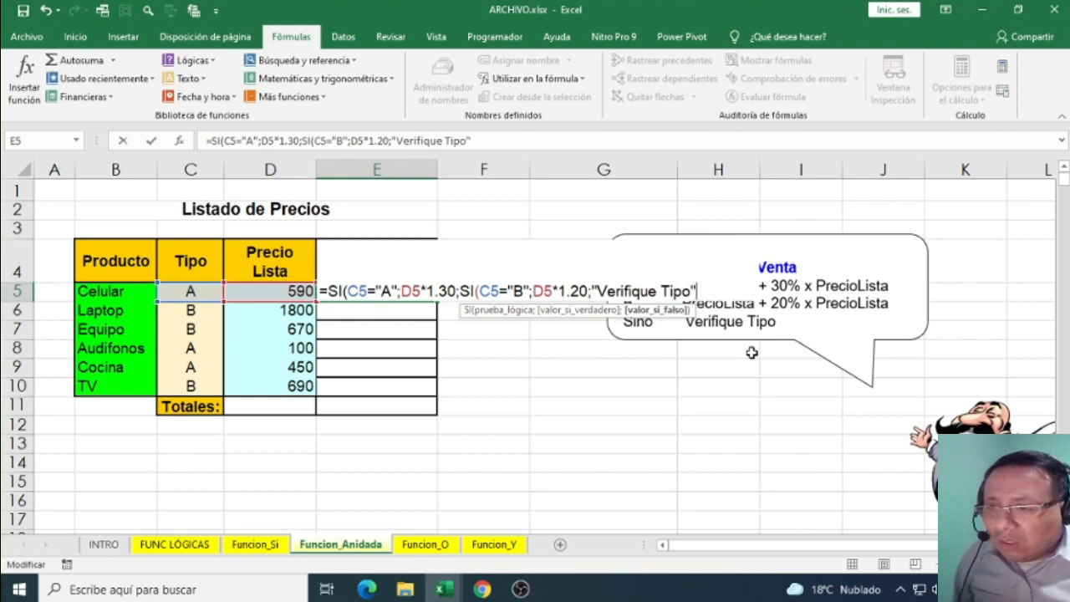
pyautogui.write('))')
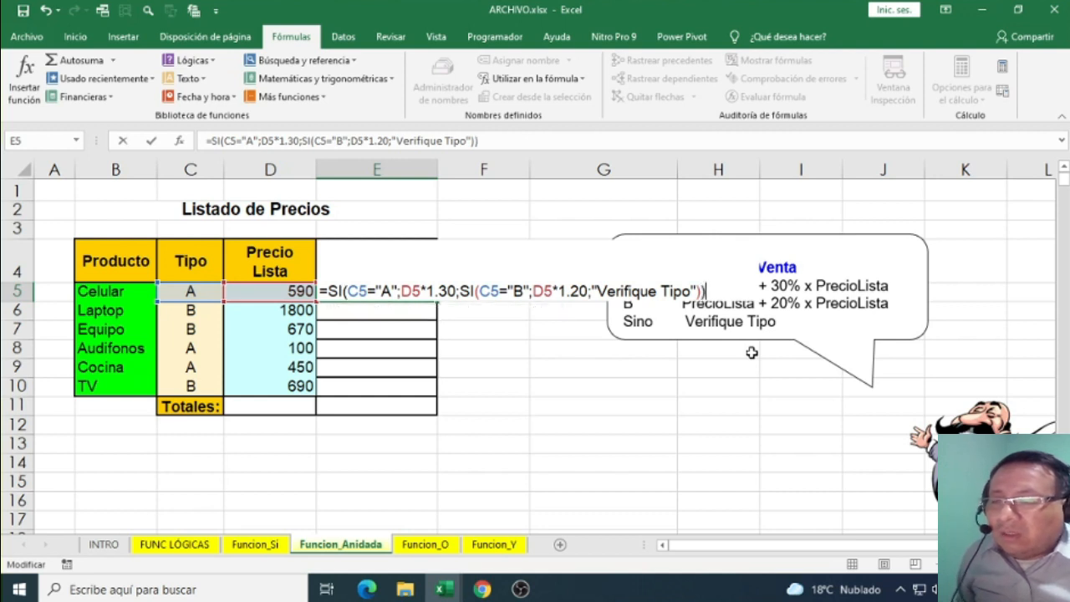
pyautogui.press('Return')
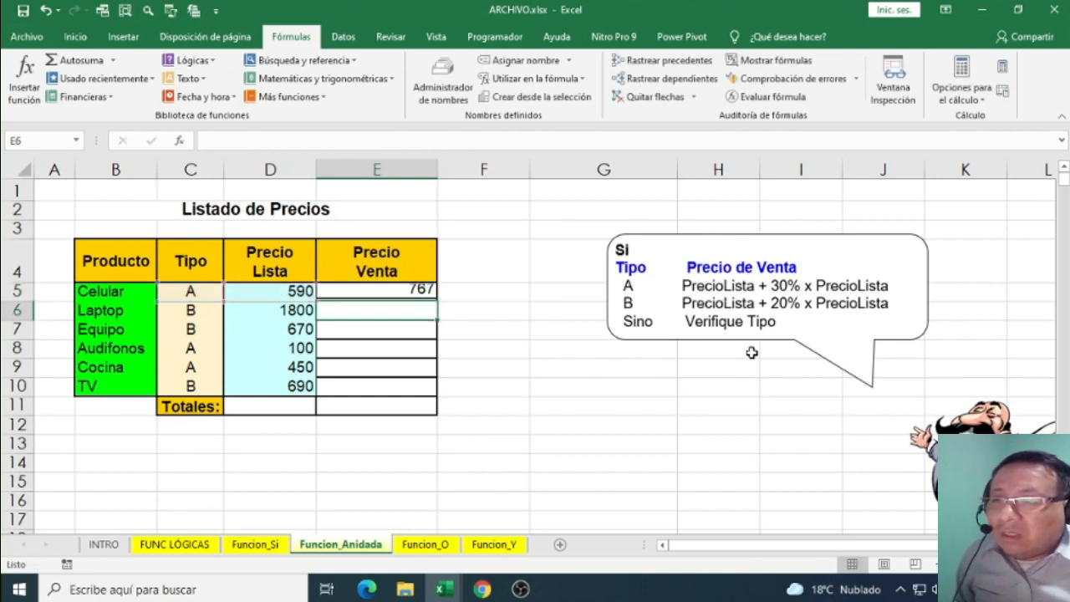
# - Copy the nested SI formula from E5 down through E10
pyautogui.doubleClick(382, 285)
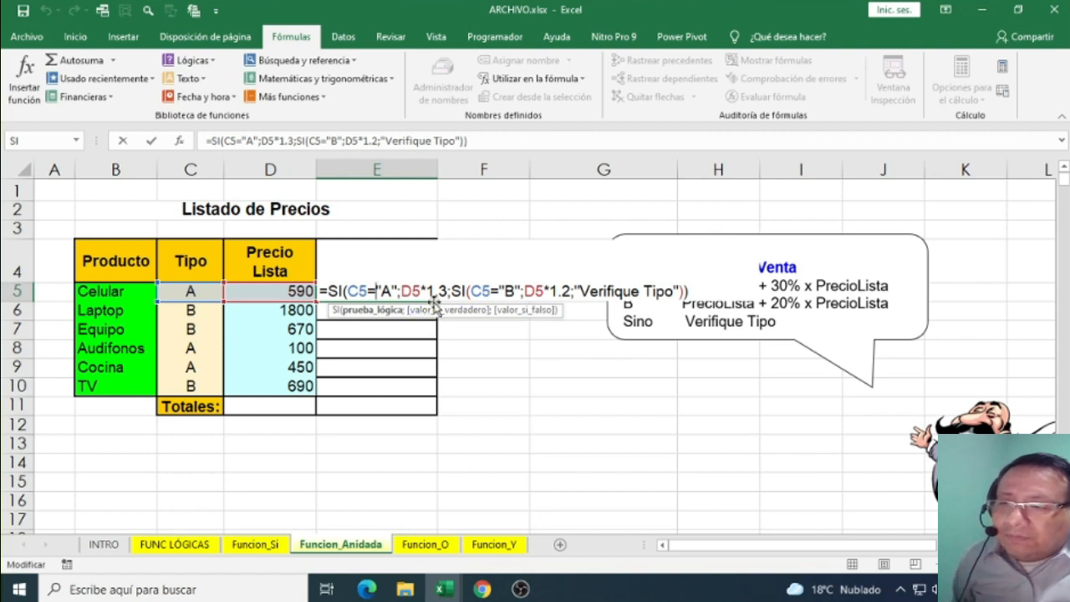
pyautogui.press('Escape')
pyautogui.moveTo(436, 300); pyautogui.dragTo(419, 389)
# - Examine the copied formula in E6, checking both type conditions, their true results and the final false result
pyautogui.click(400, 308)
pyautogui.press('F2')
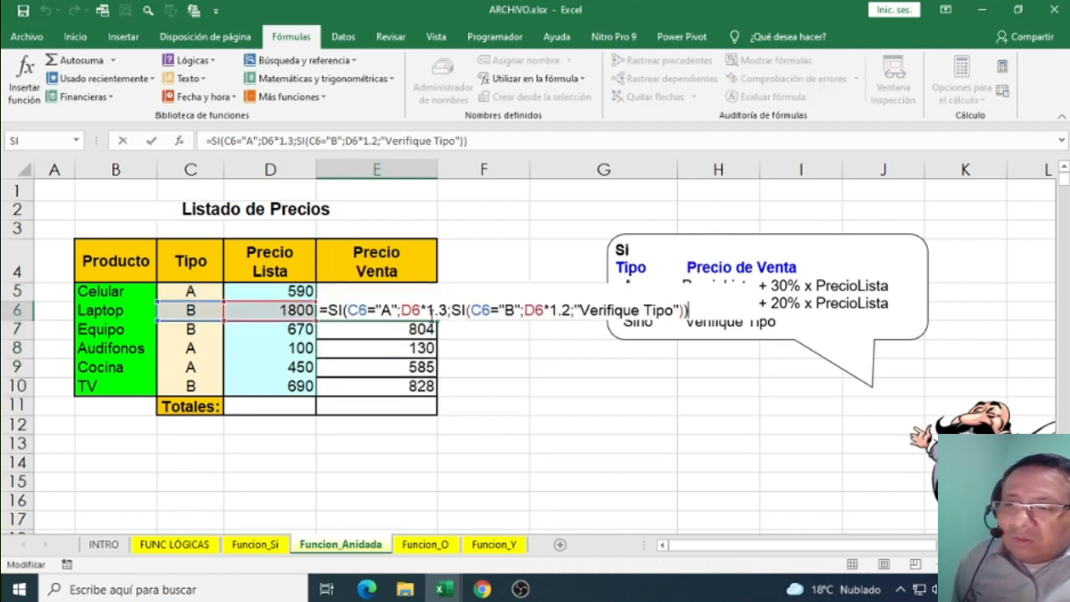
pyautogui.click(376, 310)
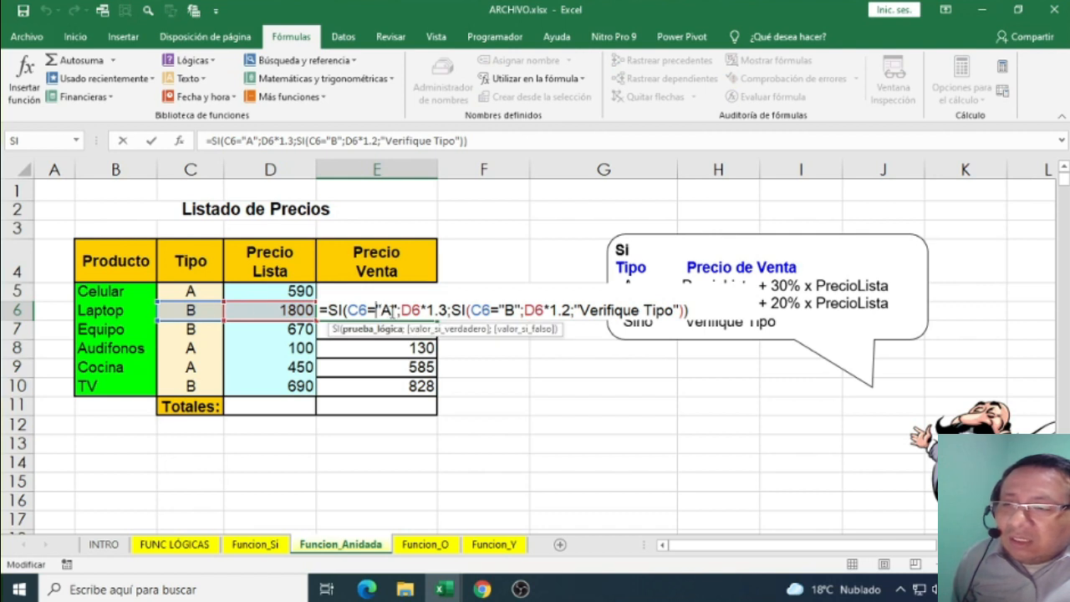
pyautogui.moveTo(354, 310); pyautogui.dragTo(413, 310)
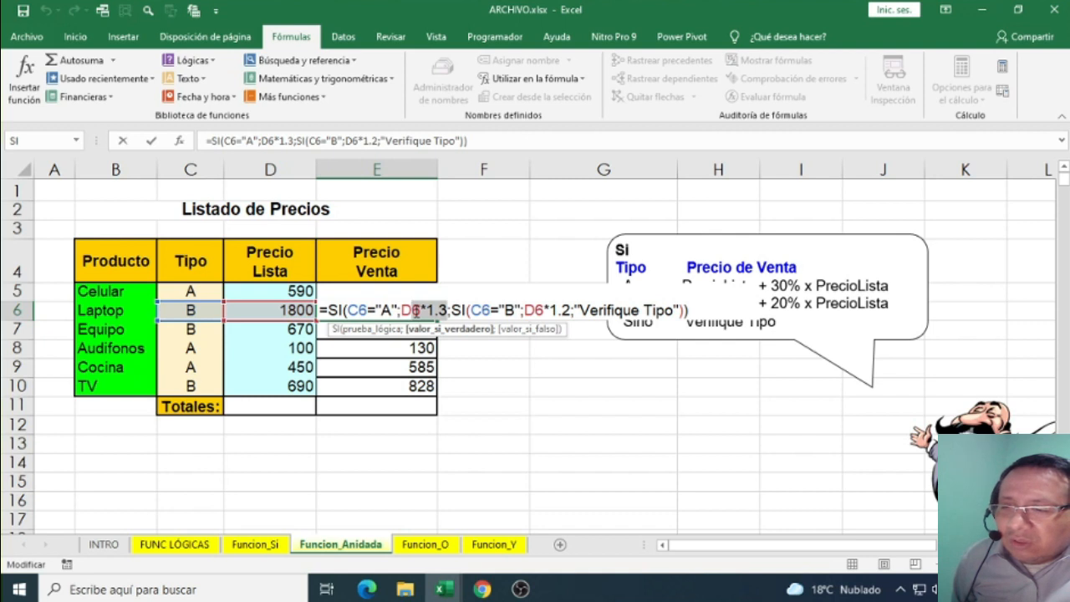
pyautogui.click(499, 310)
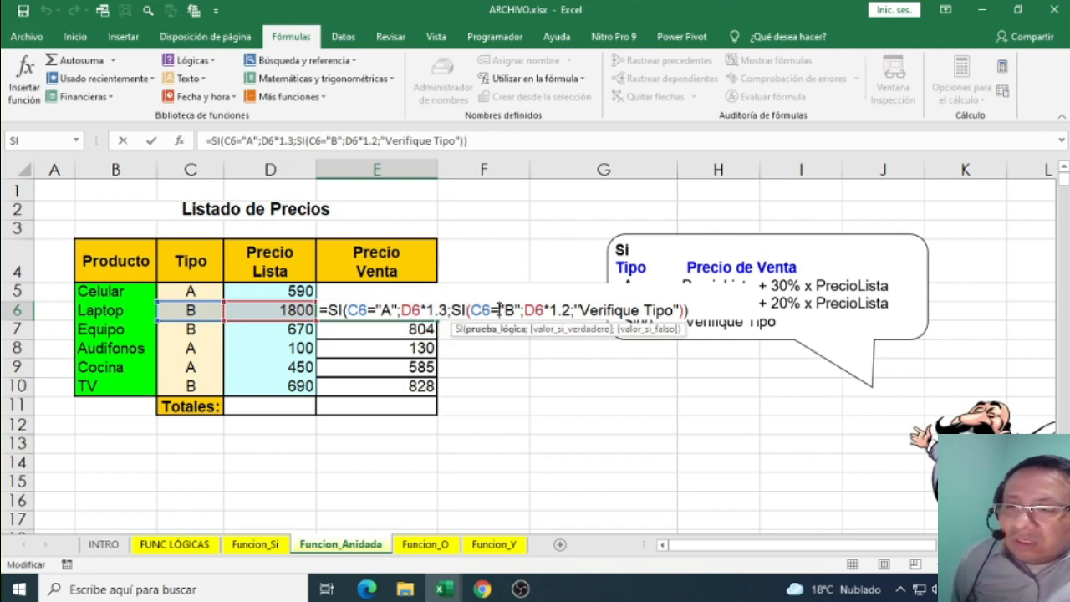
pyautogui.moveTo(568, 310); pyautogui.dragTo(537, 310)
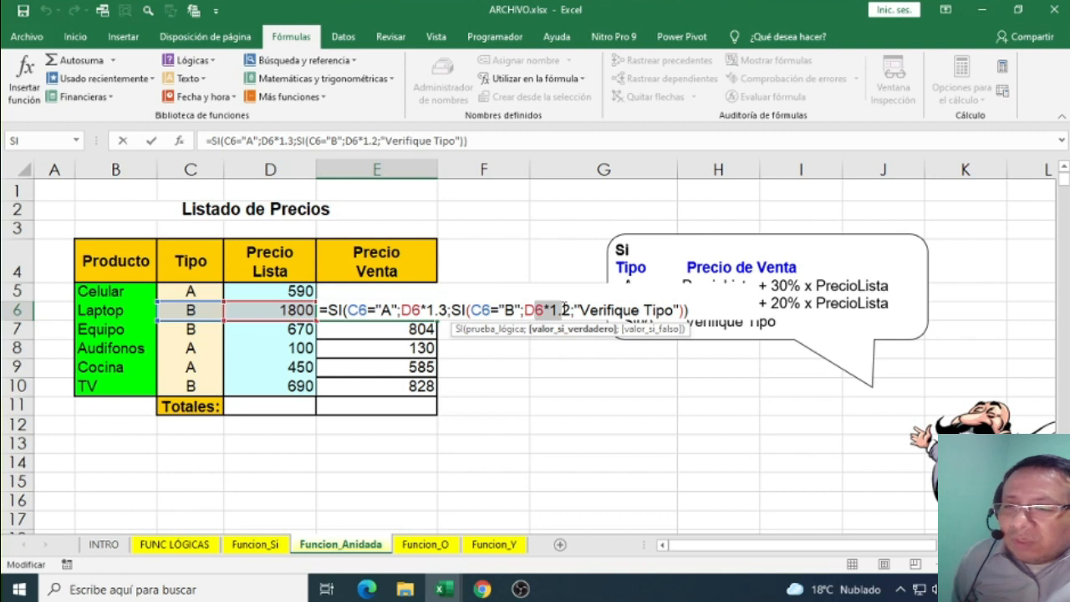
pyautogui.click(382, 310)
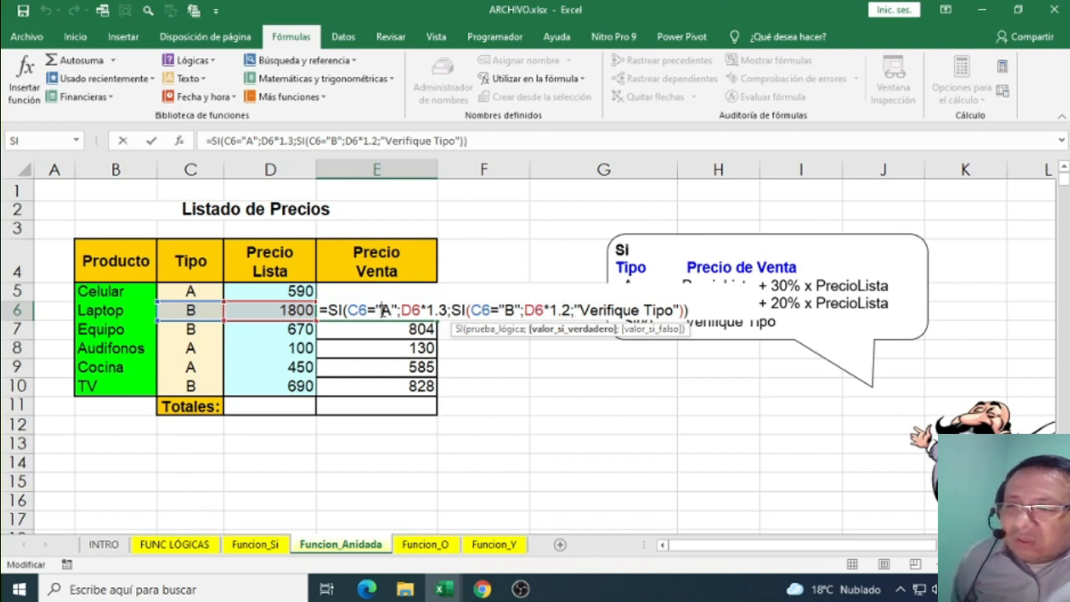
pyautogui.moveTo(388, 310); pyautogui.dragTo(371, 310)
pyautogui.moveTo(515, 310); pyautogui.dragTo(484, 309)
pyautogui.click(665, 309)
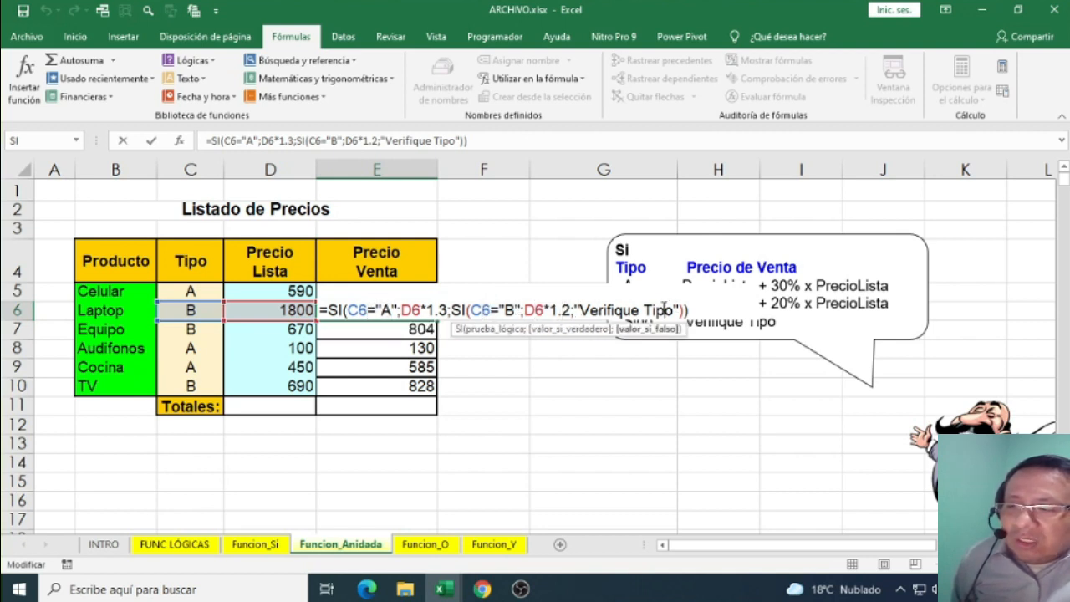
# - Clear the Laptop's type in C6 to test the formula's false result, and undo the deletion
pyautogui.click(193, 314)
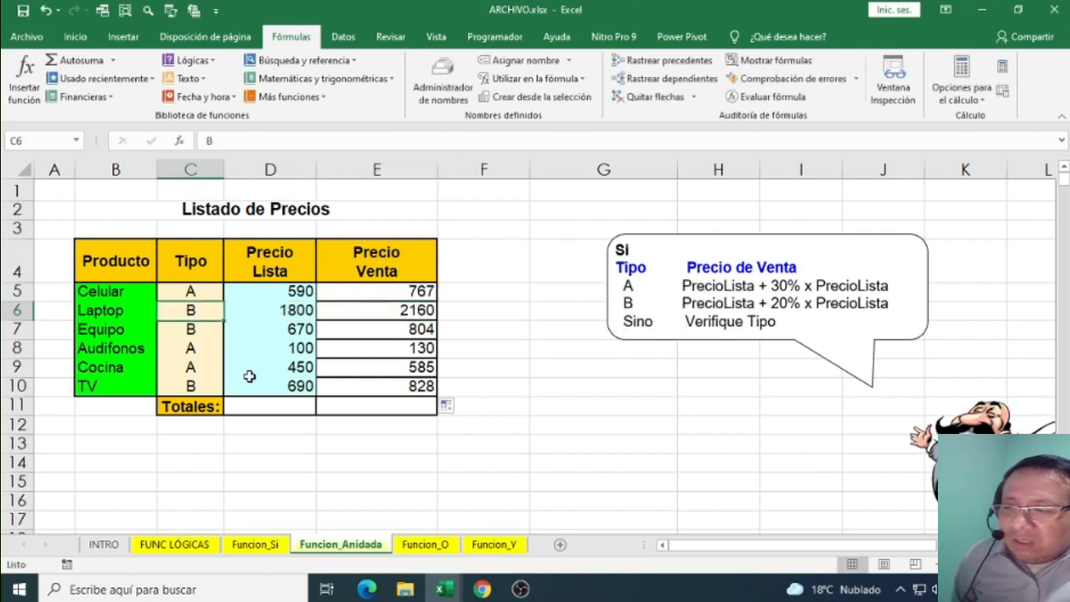
pyautogui.press('Delete')
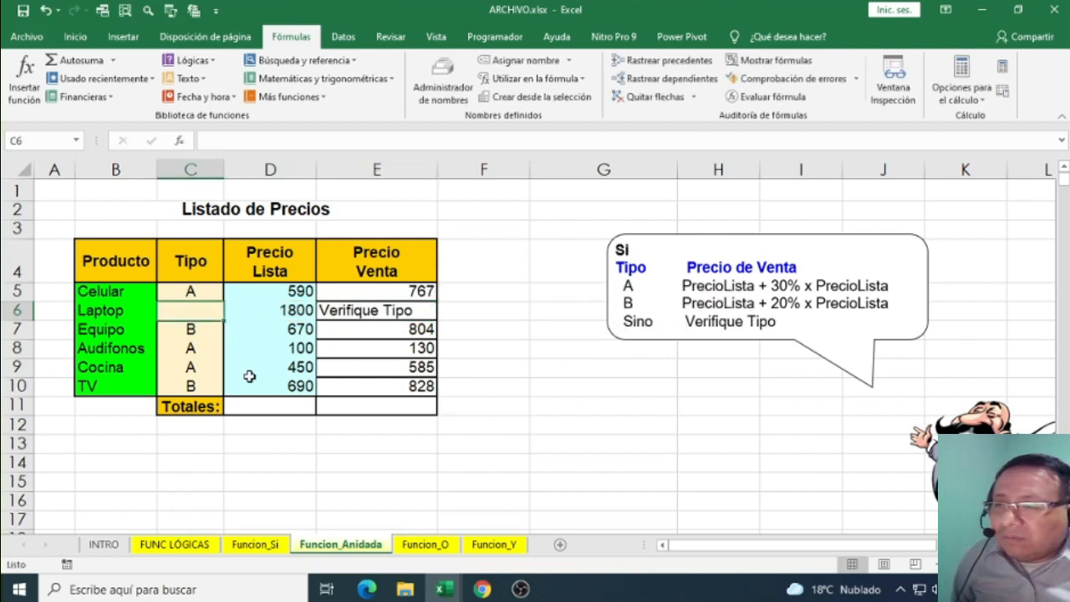
pyautogui.write('i')
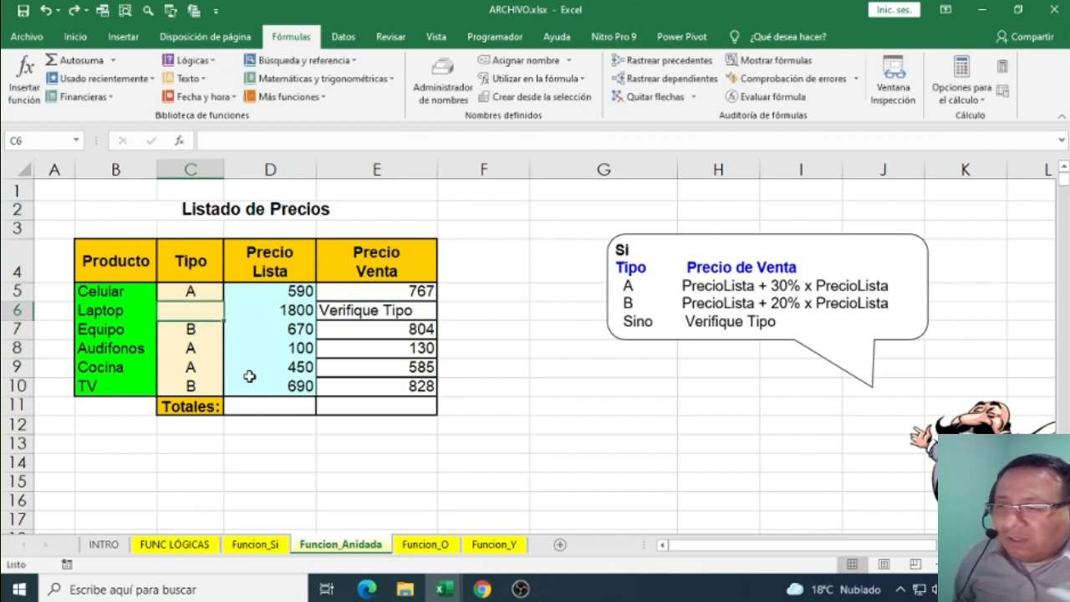
pyautogui.hotkey('ctrl', 'z')
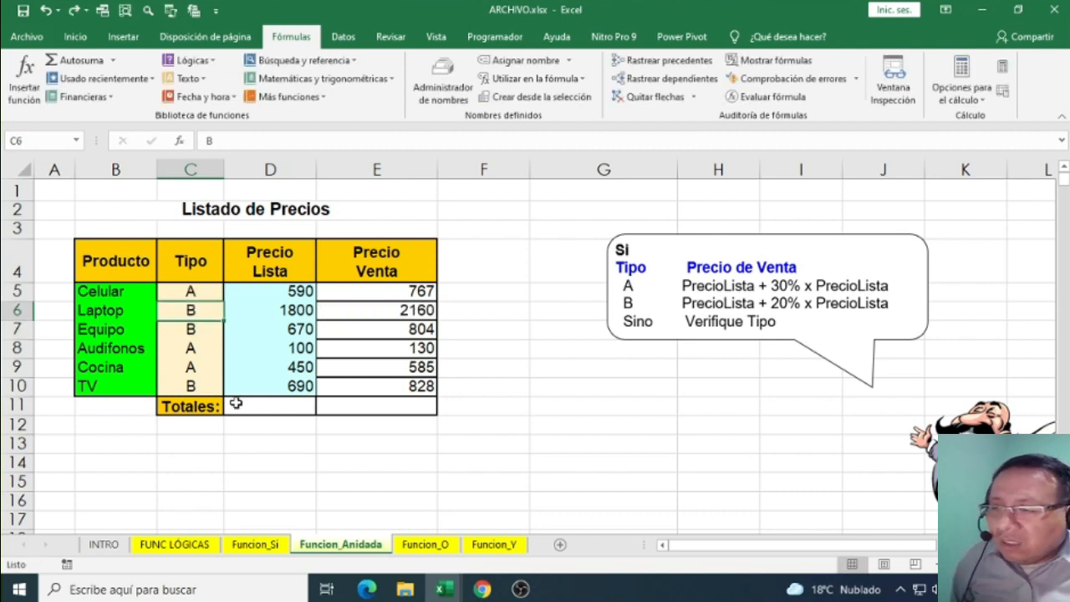
# - Total the Precio Lista and Precio Venta columns with SUMA in D11 and E11
pyautogui.click(248, 403)
pyautogui.hotkey('alt', '=')
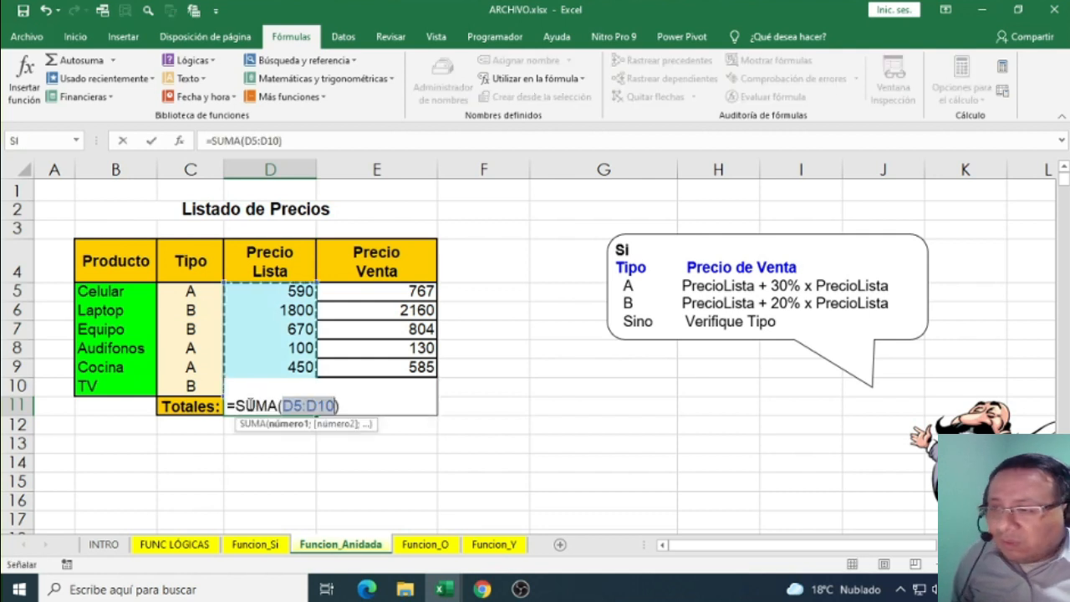
pyautogui.press('Return')
pyautogui.click(248, 403)
pyautogui.press('Right')
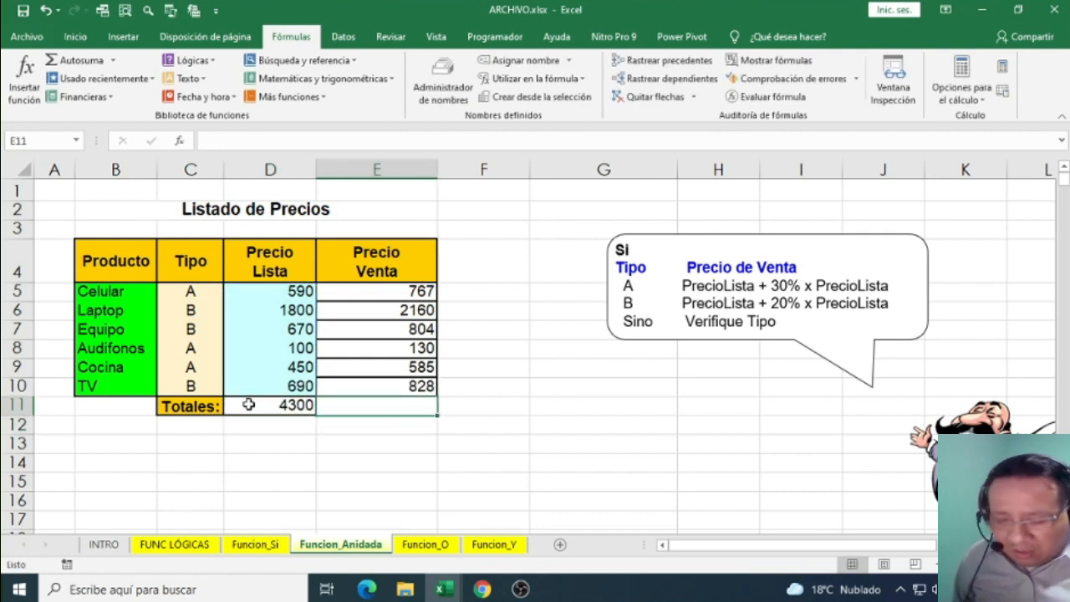
pyautogui.hotkey('alt', '=')
pyautogui.press('Return')
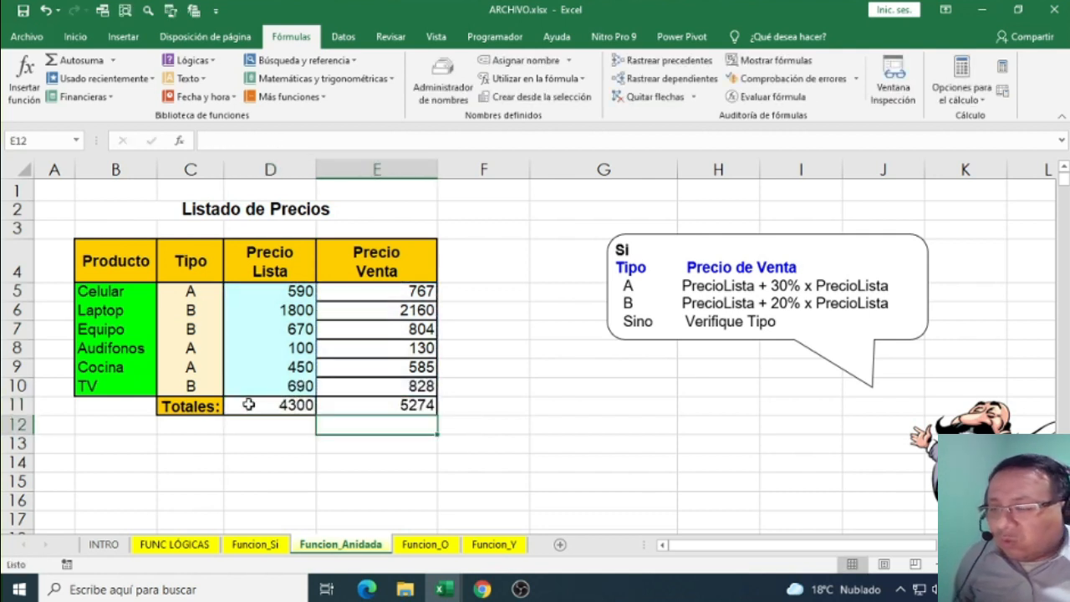
# - Open the Funcion_O sheet and review the name, sex and age columns of the Parque Zonal Los Rosales table
pyautogui.click(433, 545)
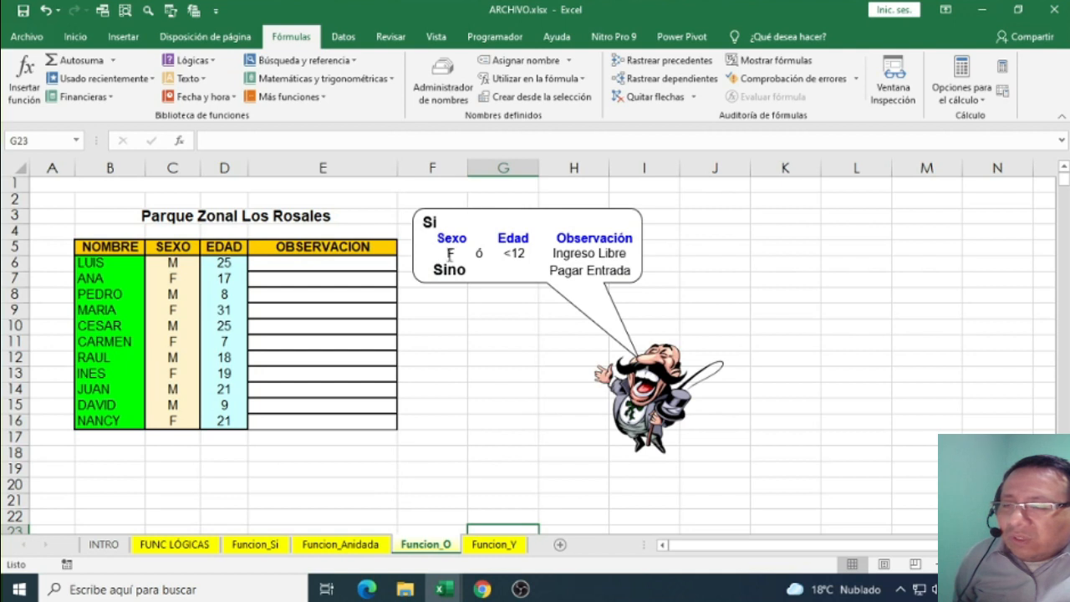
pyautogui.click(473, 330)
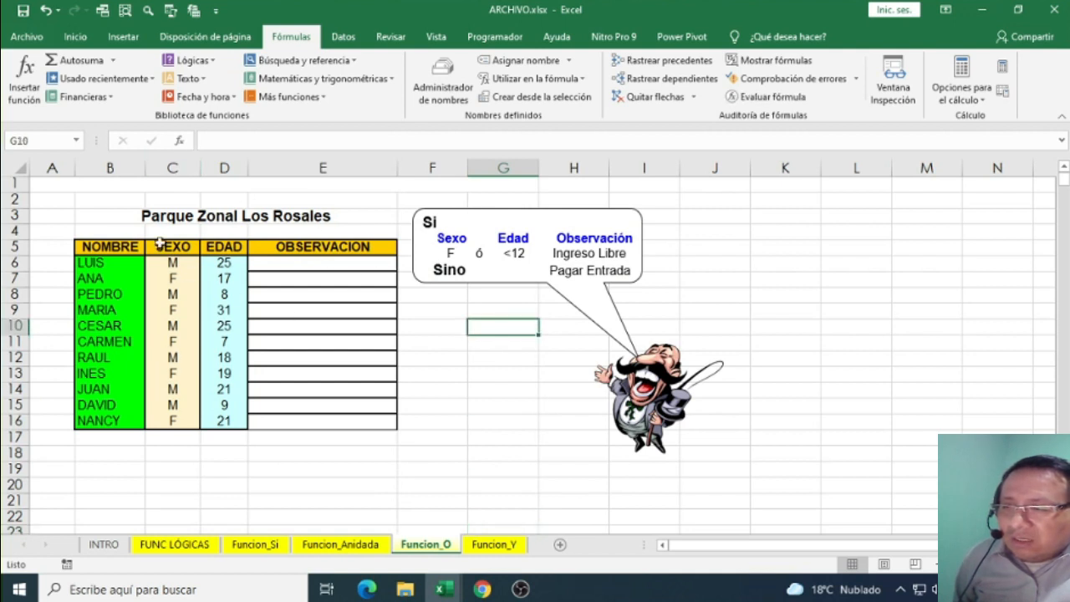
pyautogui.click(117, 167)
pyautogui.click(171, 167)
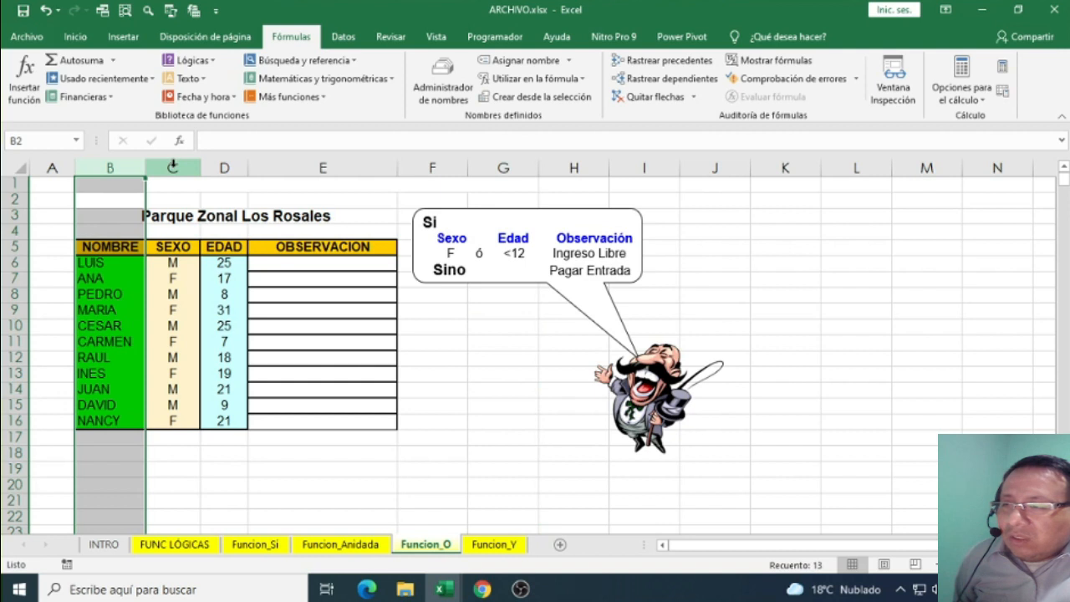
pyautogui.click(226, 168)
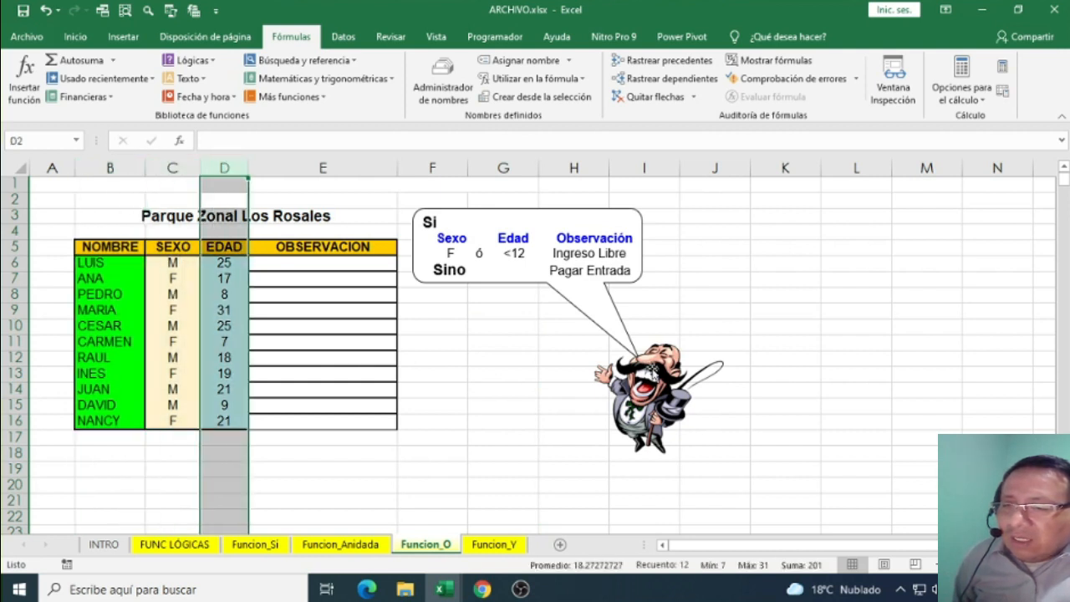
# - Move the cartoon and its rule callout farther from the table, and review the callout's Sexo and Edad conditions and two results
pyautogui.moveTo(635, 361); pyautogui.dragTo(695, 361)
pyautogui.moveTo(583, 208); pyautogui.dragTo(615, 210)
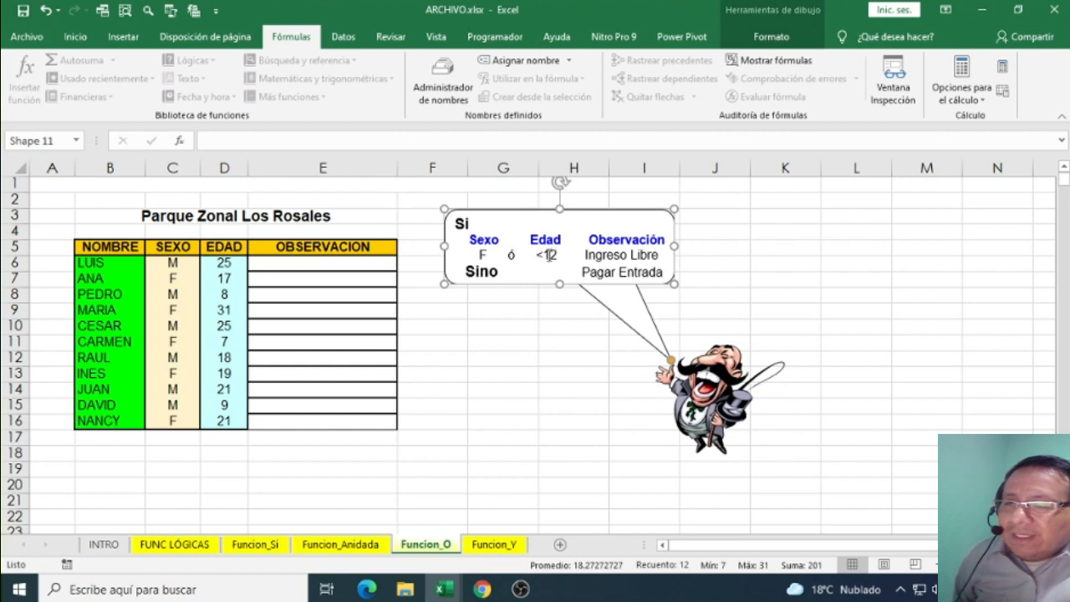
pyautogui.doubleClick(508, 254)
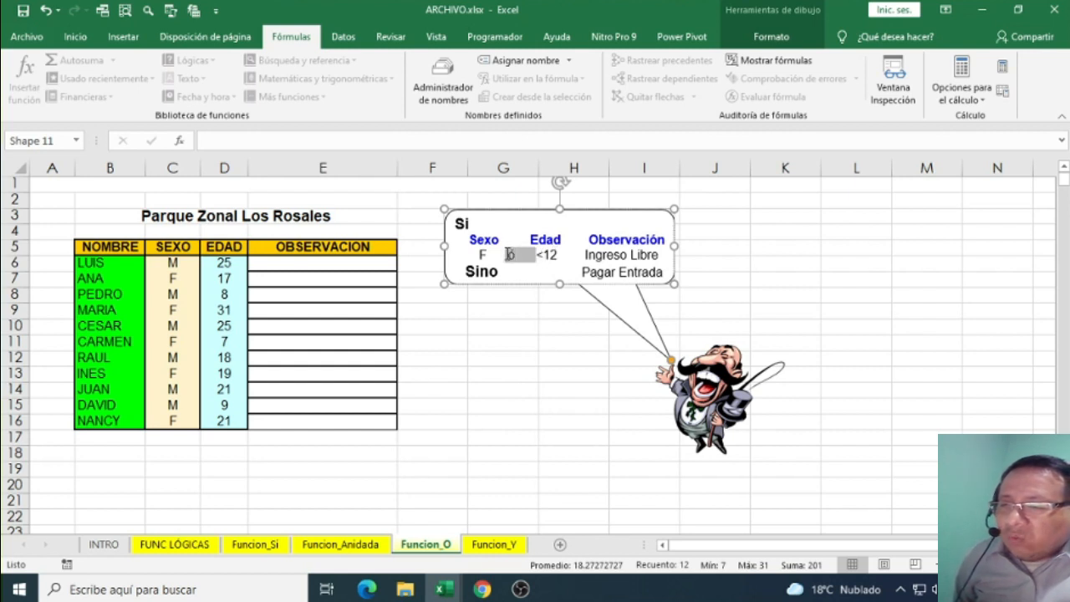
pyautogui.moveTo(508, 254); pyautogui.dragTo(512, 254)
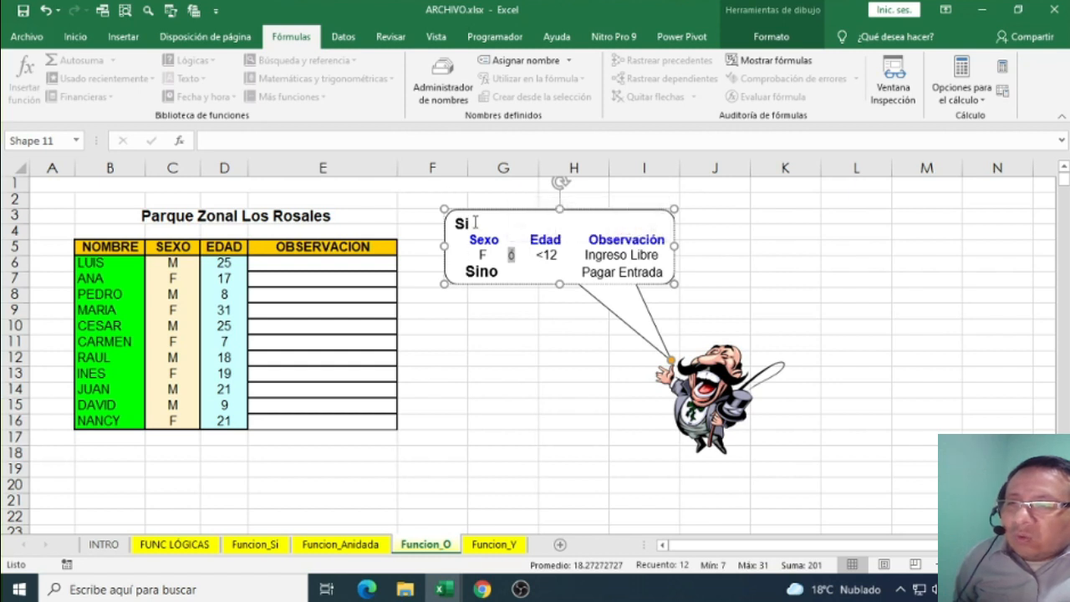
pyautogui.moveTo(477, 223); pyautogui.dragTo(456, 223)
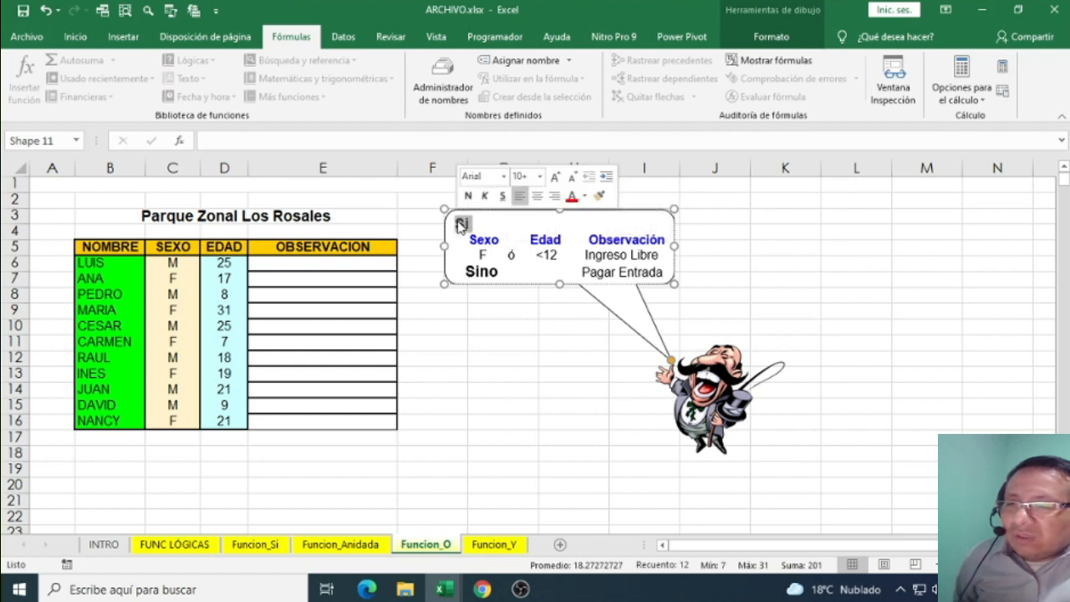
pyautogui.moveTo(584, 255); pyautogui.dragTo(483, 252)
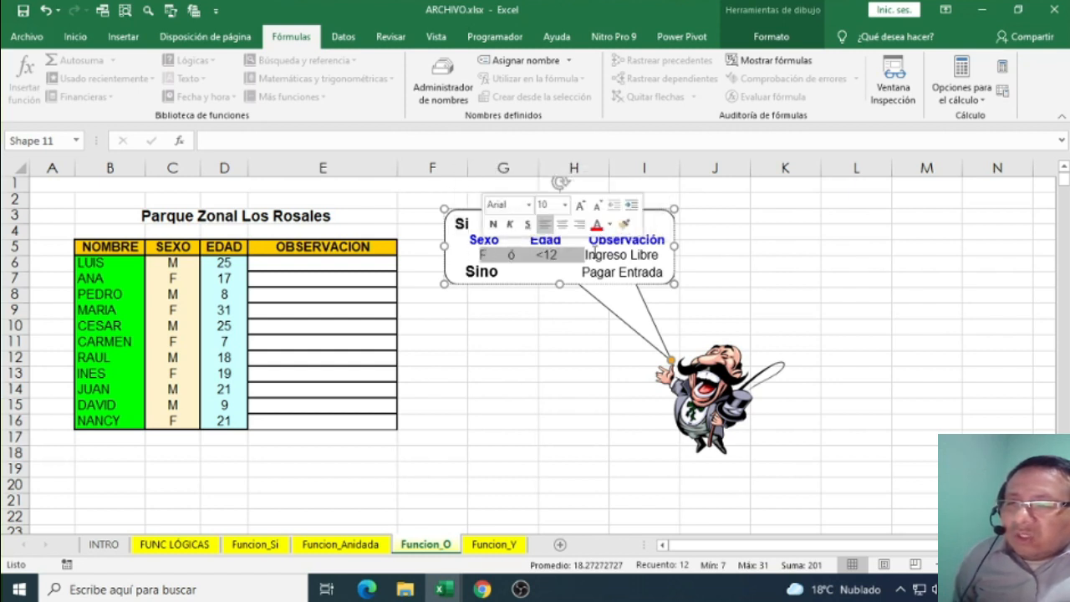
pyautogui.moveTo(585, 255); pyautogui.dragTo(660, 254)
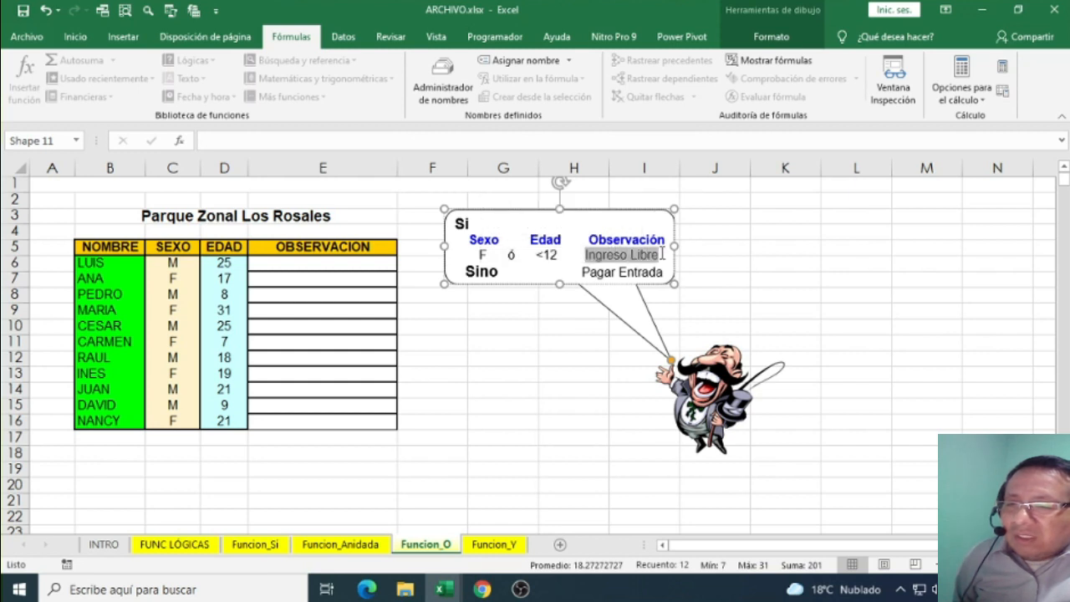
pyautogui.click(489, 270)
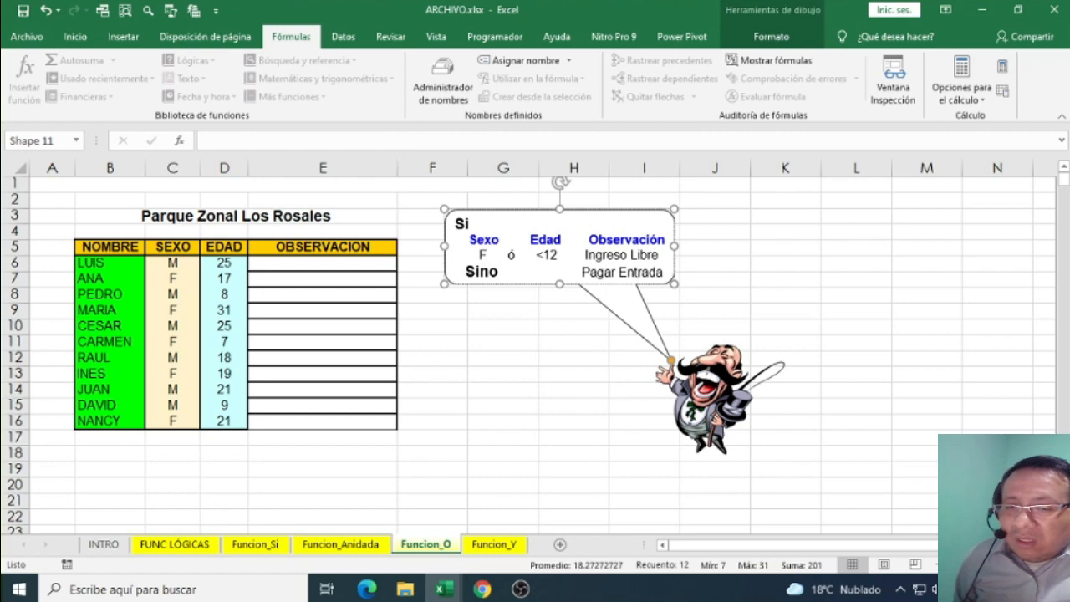
# - Start a formula in E6 with the SI function and nest the O function as its logical test
pyautogui.scroll(3, 503, 403)
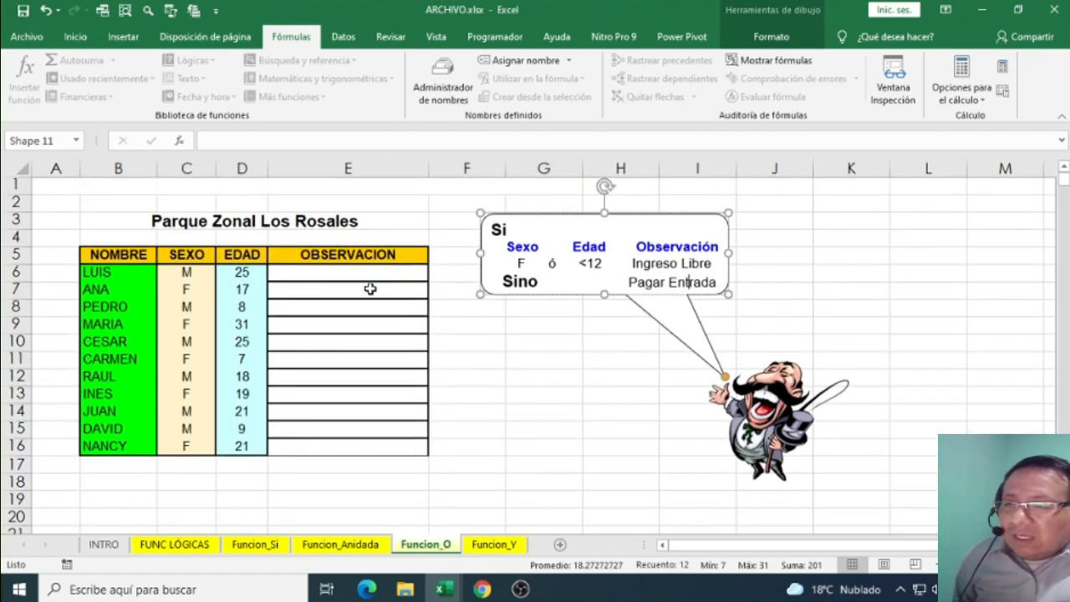
pyautogui.click(368, 275)
pyautogui.write('=')
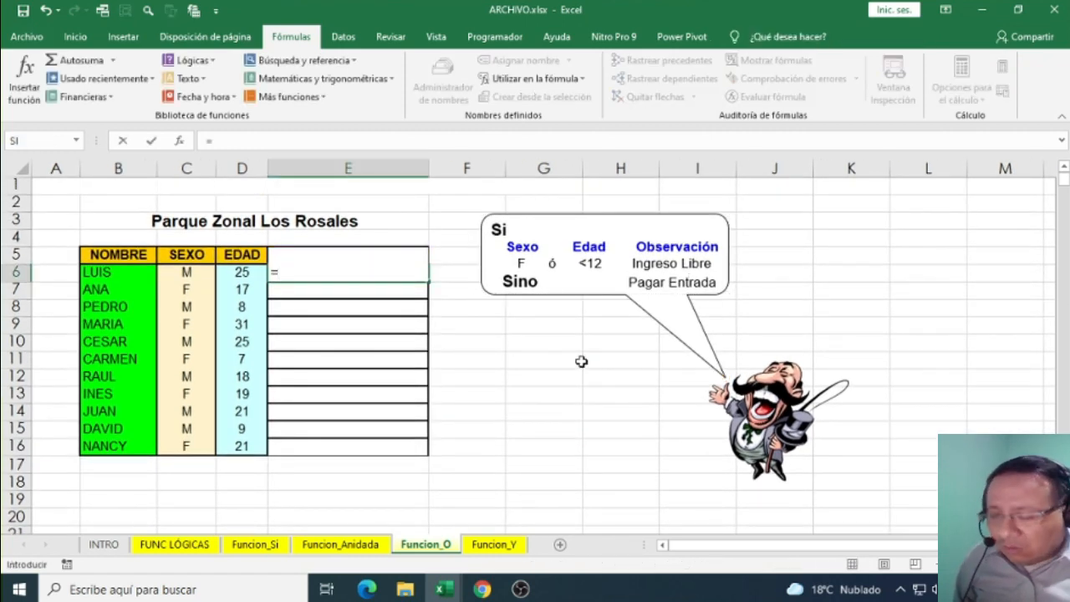
pyautogui.write('si')
pyautogui.press('BackSpace')
pyautogui.press('BackSpace')
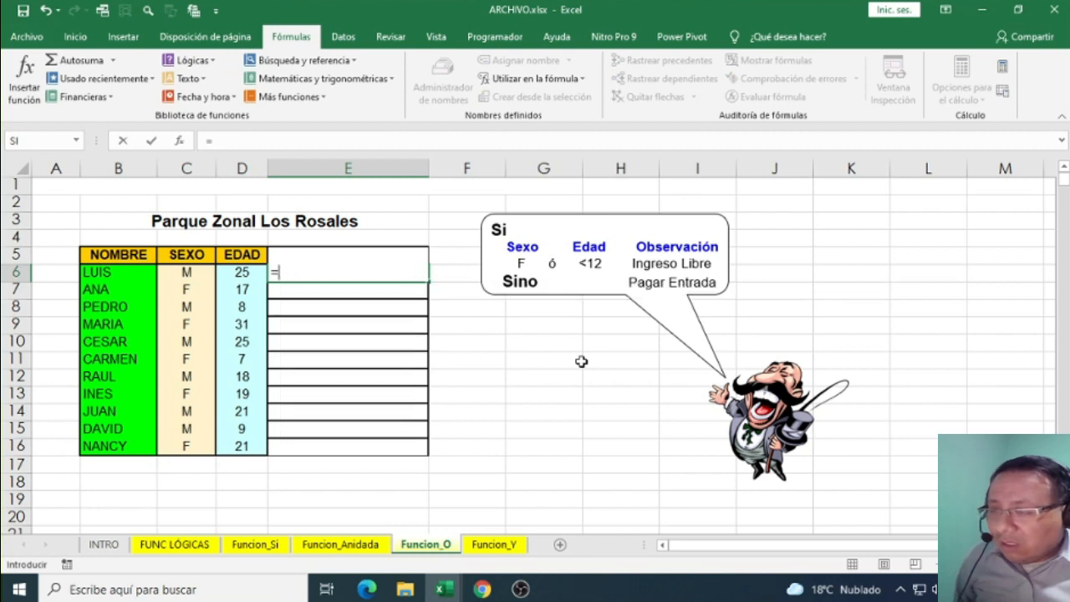
pyautogui.write('si')
pyautogui.press('Tab')
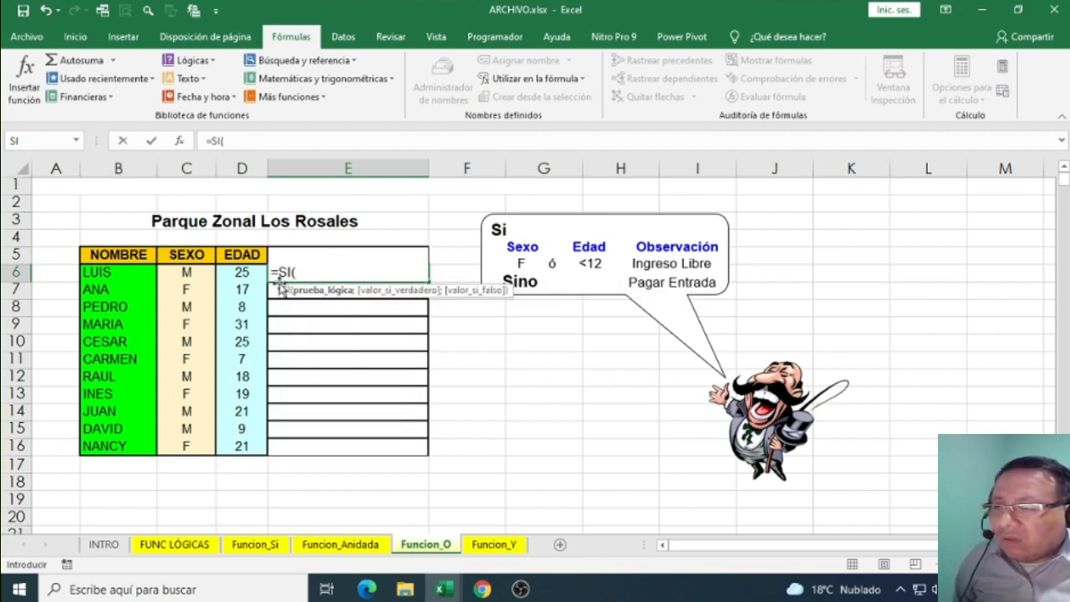
pyautogui.write('O')
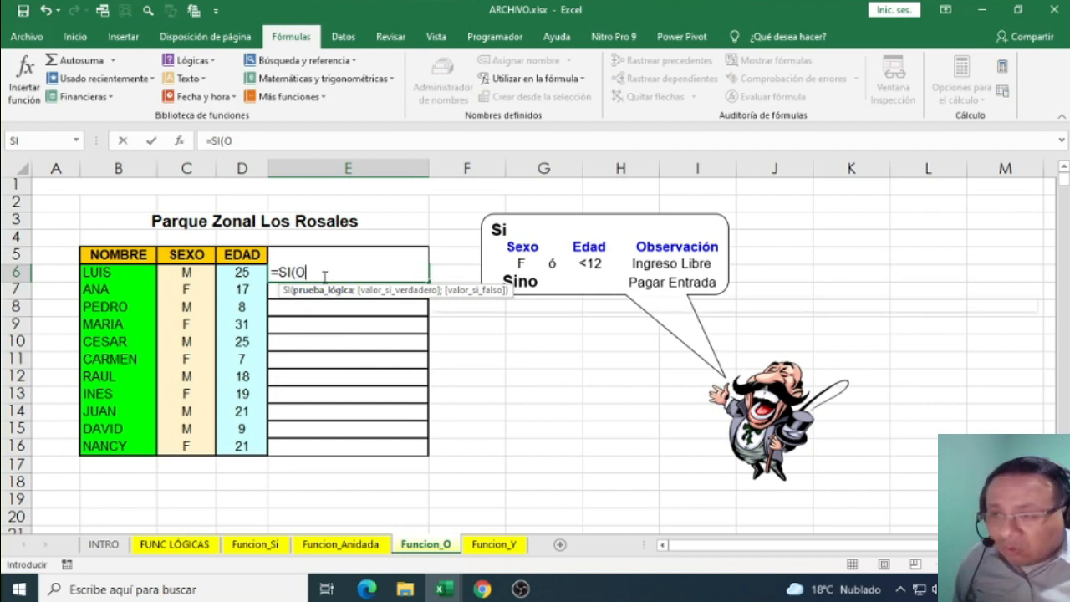
pyautogui.press('Tab')
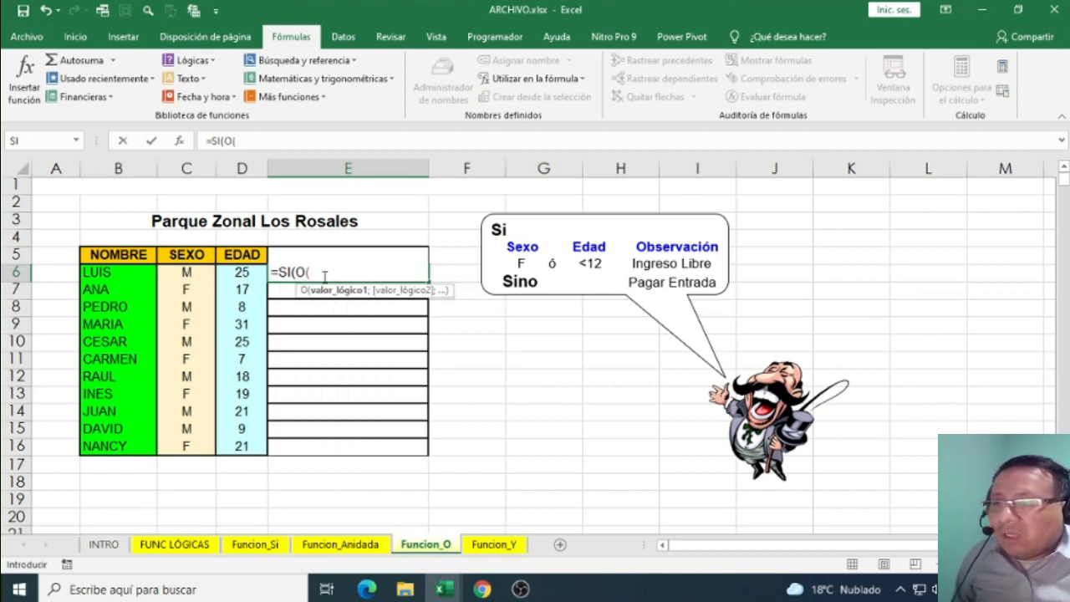
# - Enter the O function's two conditions, C6="F" and D6<12, and close its parenthesis
pyautogui.click(178, 270)
pyautogui.write('="F')
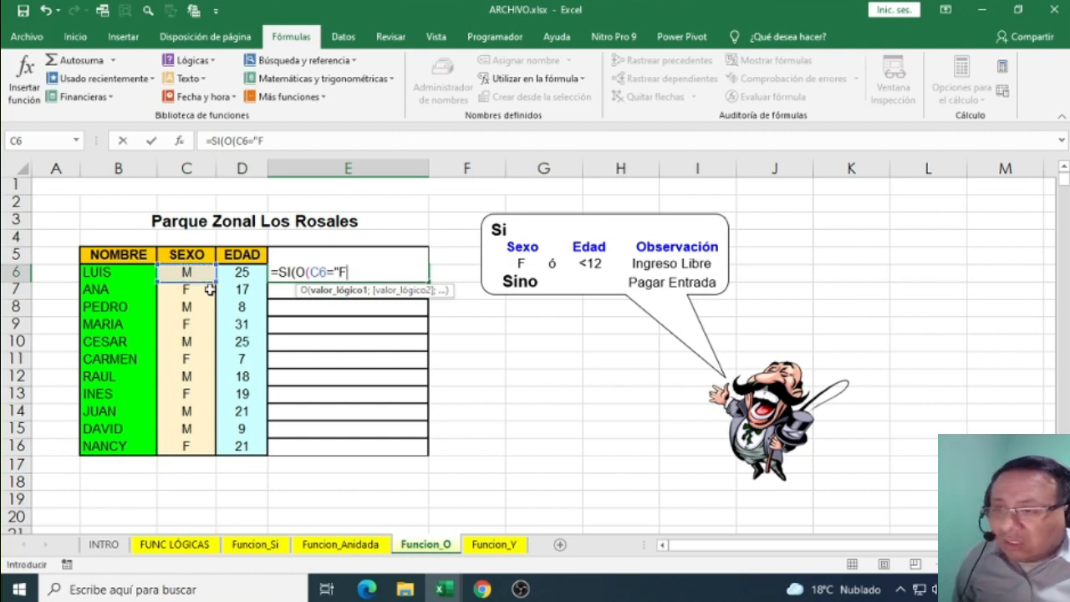
pyautogui.write('";')
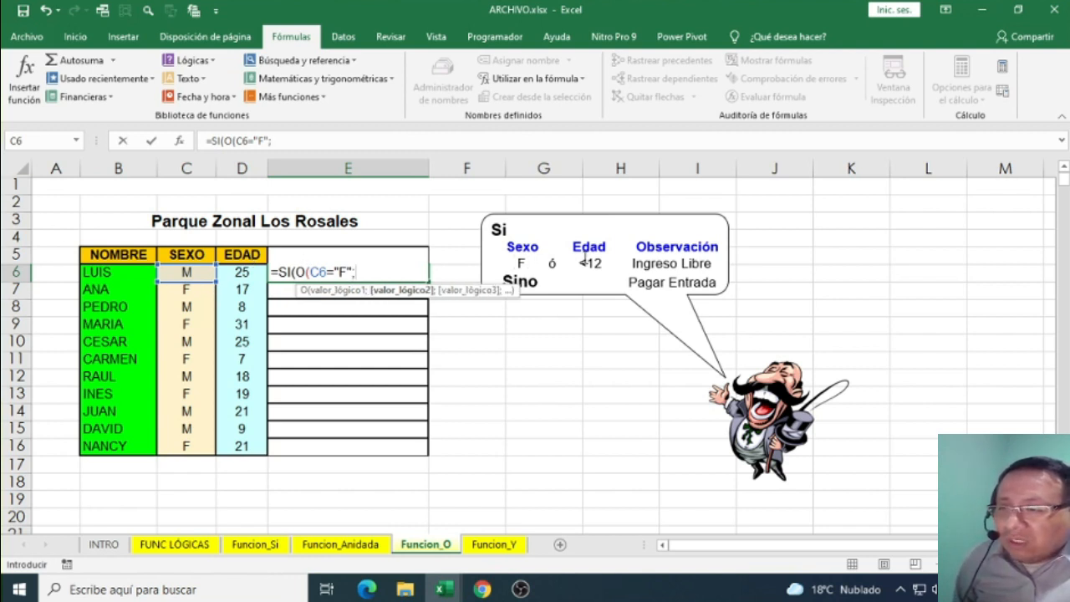
pyautogui.click(251, 273)
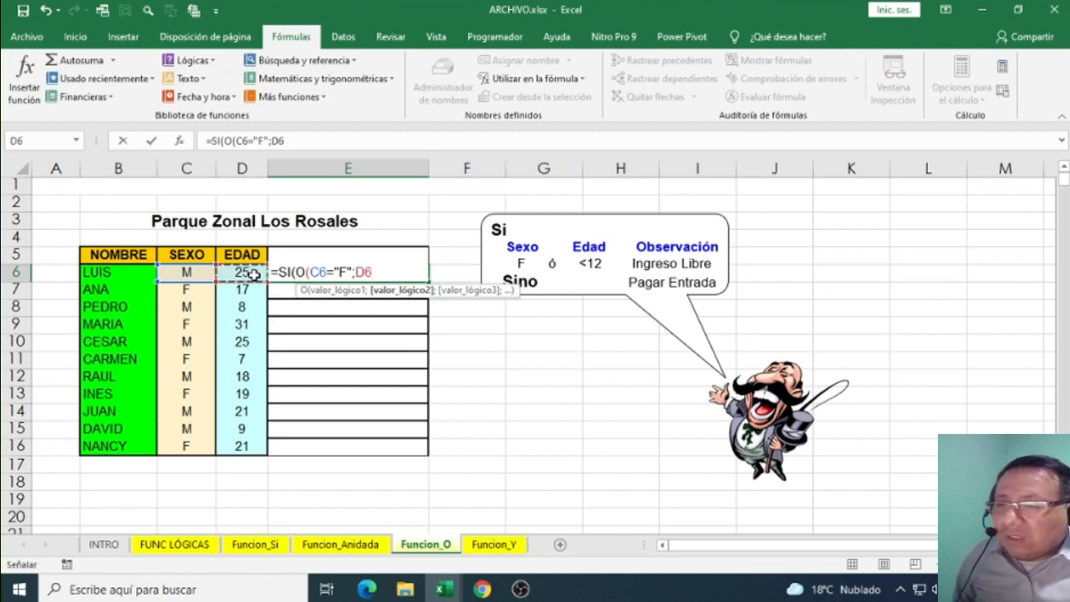
pyautogui.write('<12)')
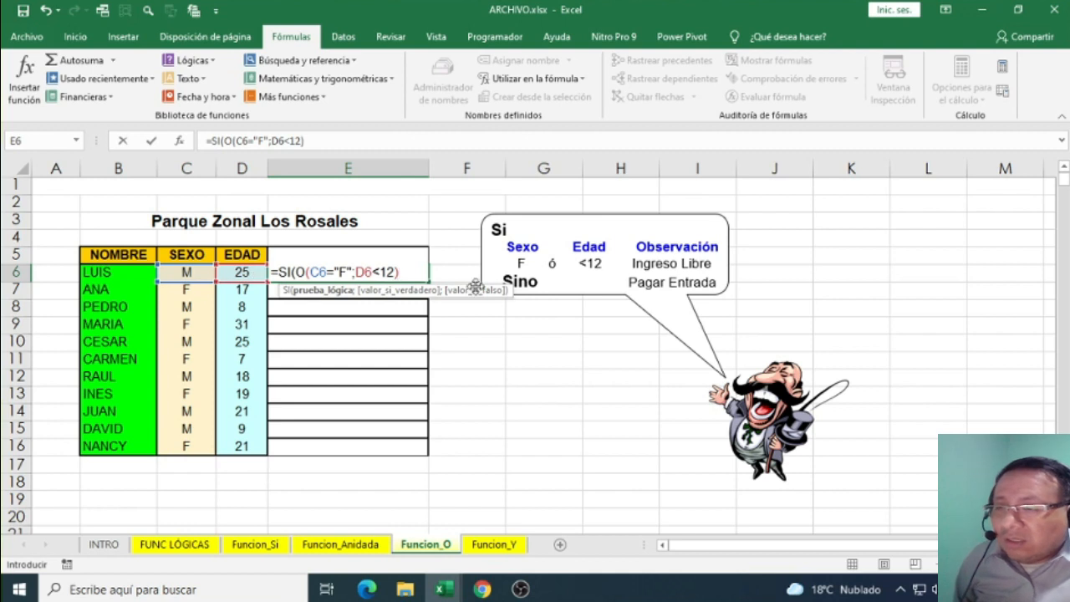
# - Review the O test in the formula, add "Ingreso Libre" as the true result and enter the formula in E6
pyautogui.moveTo(400, 271); pyautogui.dragTo(298, 271)
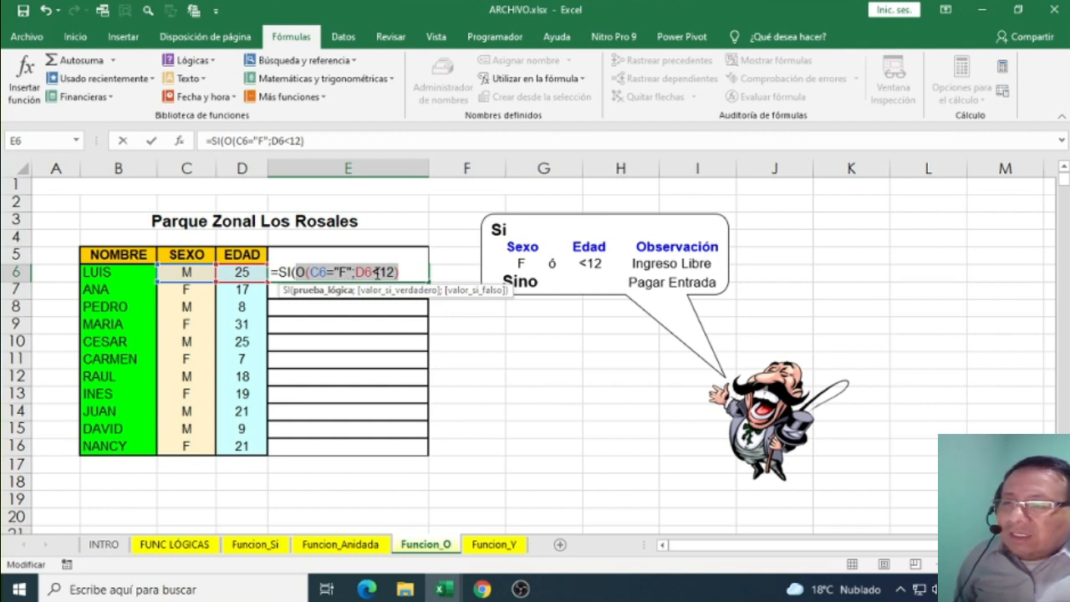
pyautogui.click(407, 272)
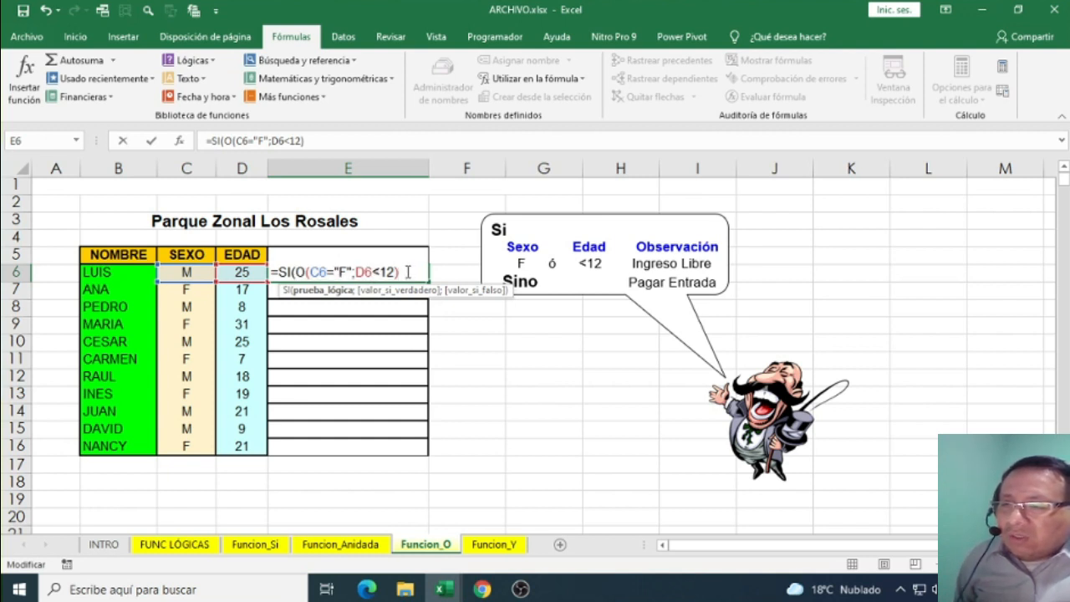
pyautogui.moveTo(408, 271); pyautogui.dragTo(296, 272)
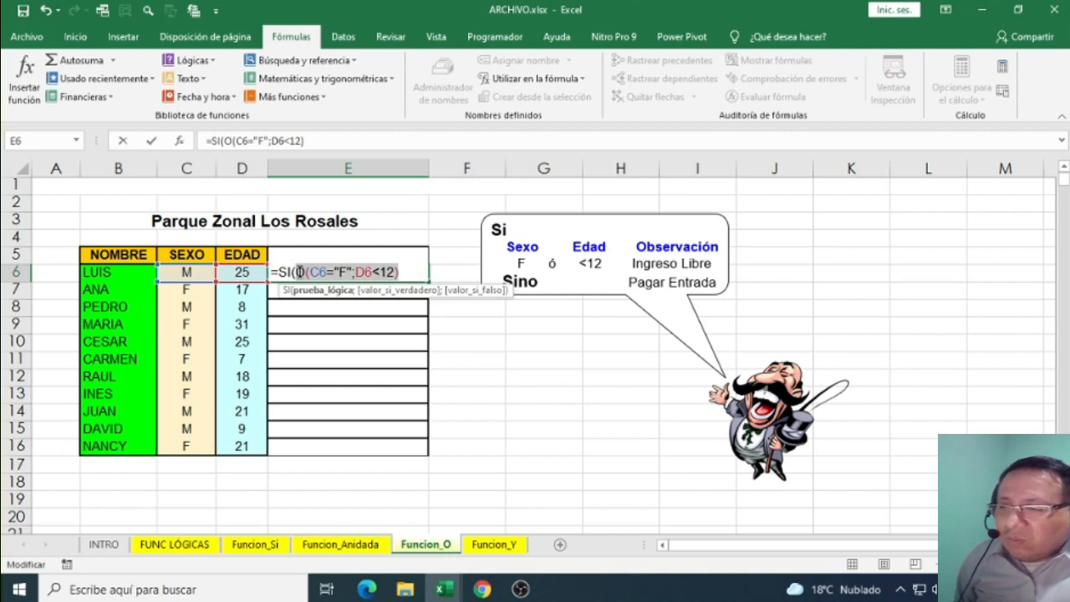
pyautogui.click(409, 272)
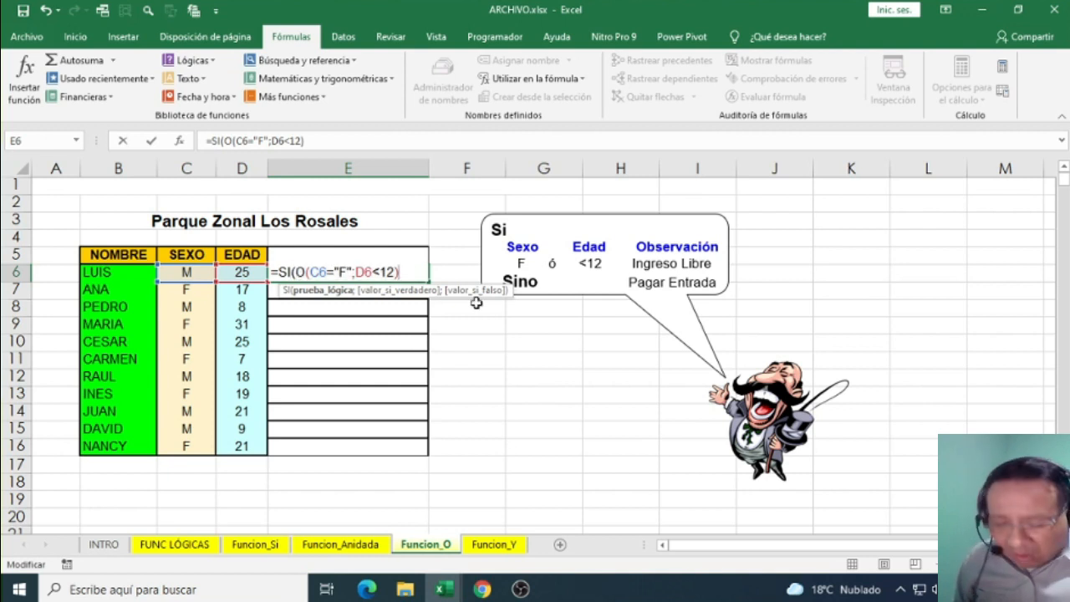
pyautogui.write(';')
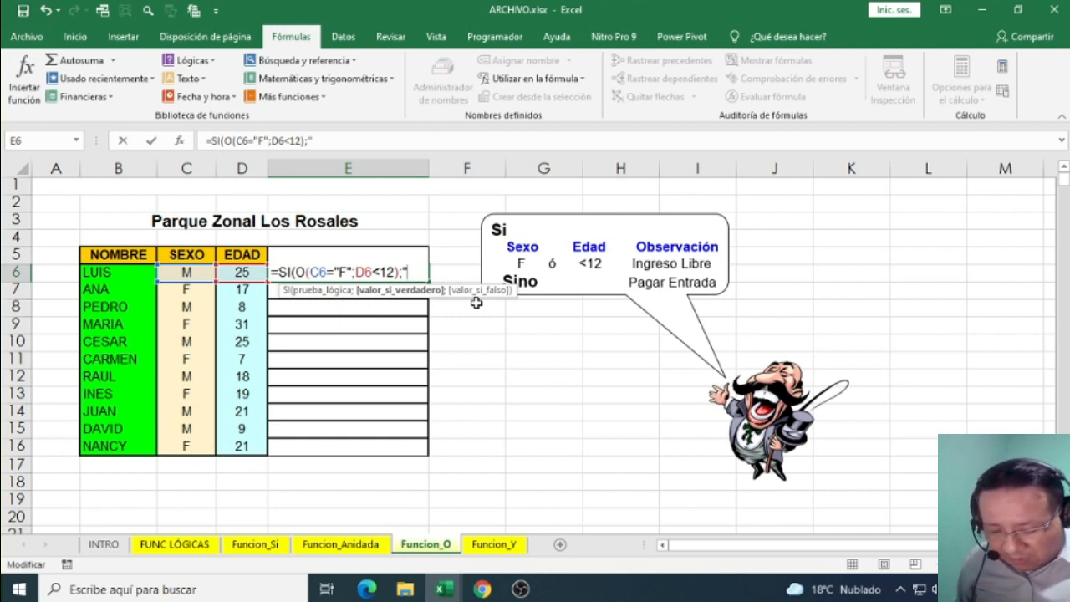
pyautogui.write('"Ing')
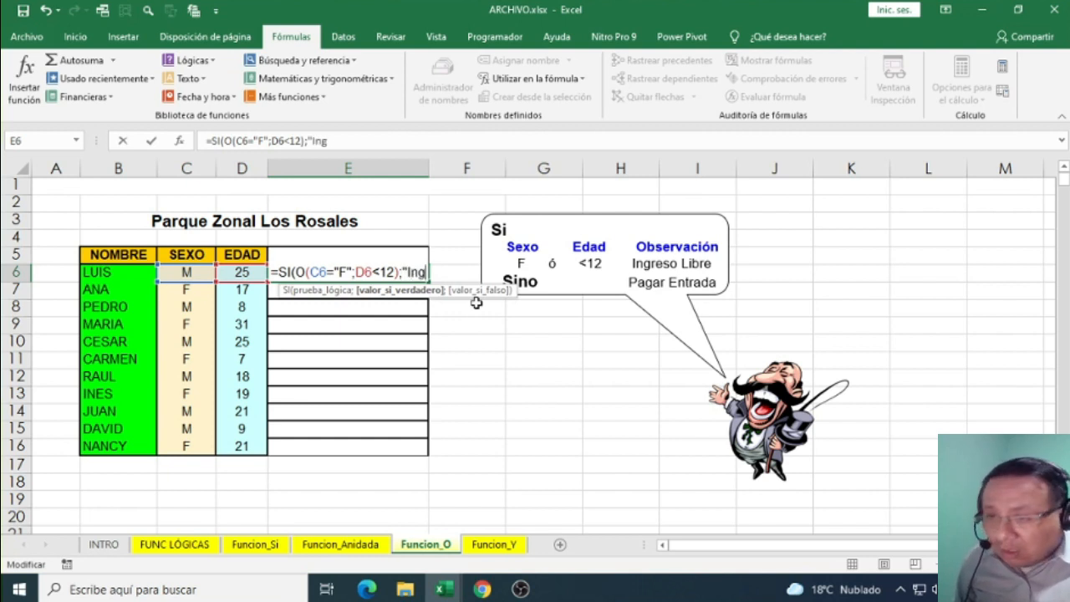
pyautogui.write('reso Libre')
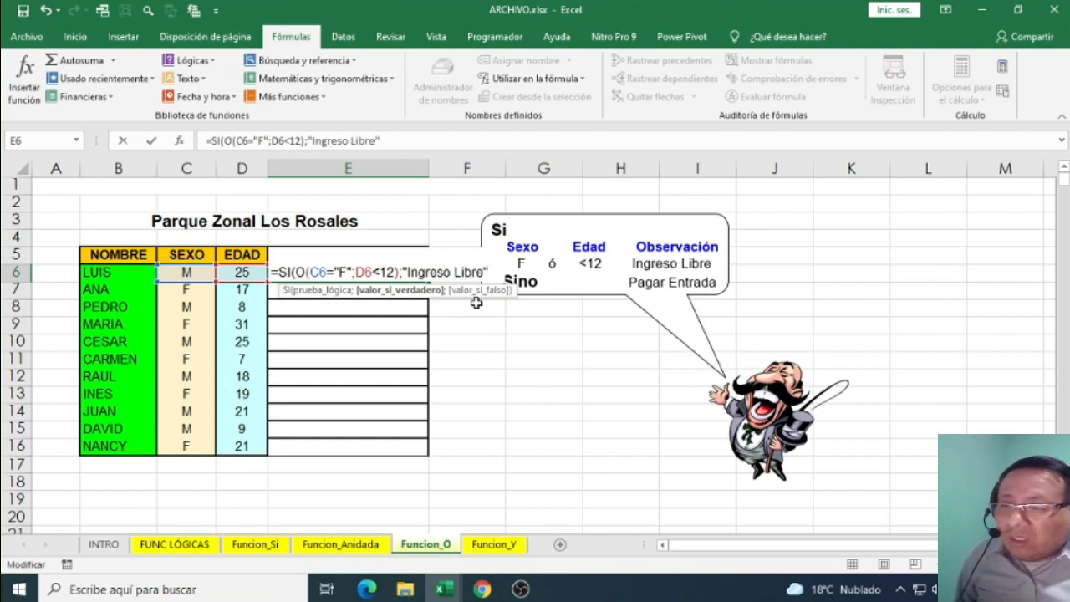
pyautogui.write('")')
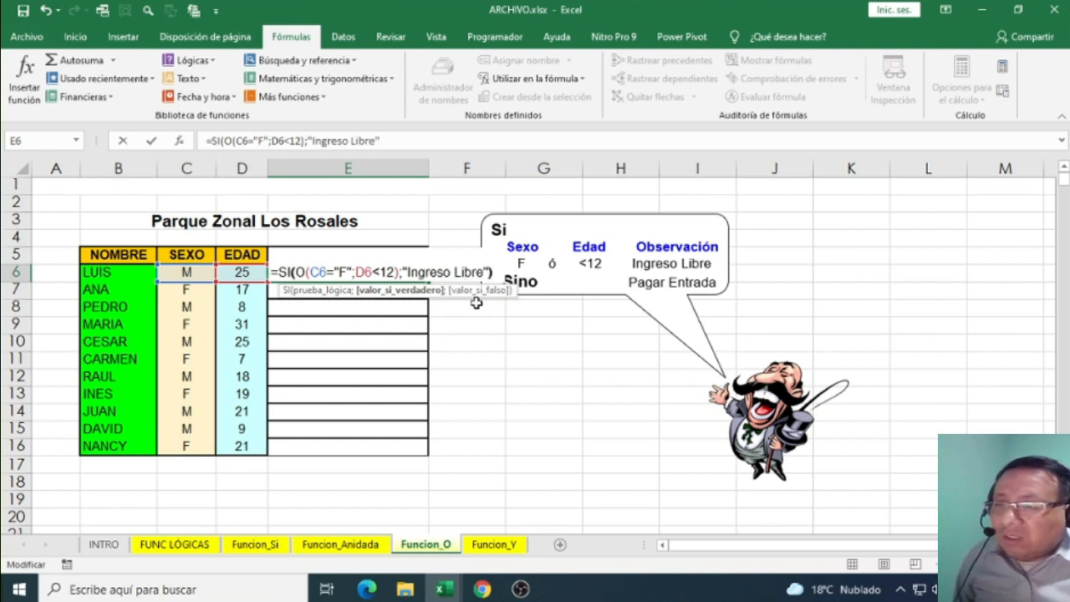
pyautogui.press('Return')
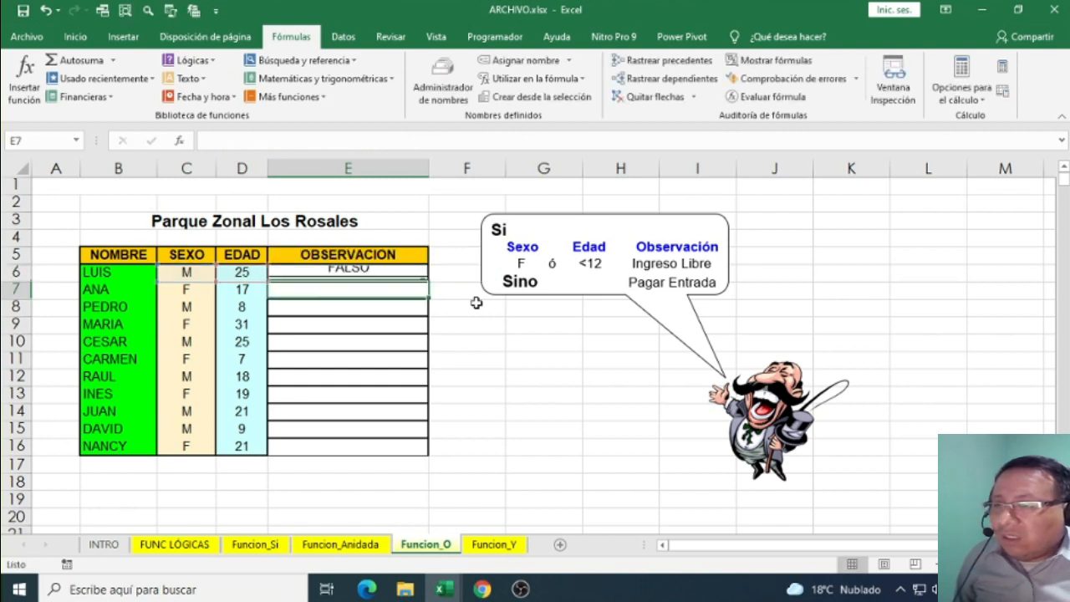
# - Reopen the E6 formula, check its O test, and add "Pagar entrada" as the false result in place of the closing parenthesis
pyautogui.doubleClick(398, 271)
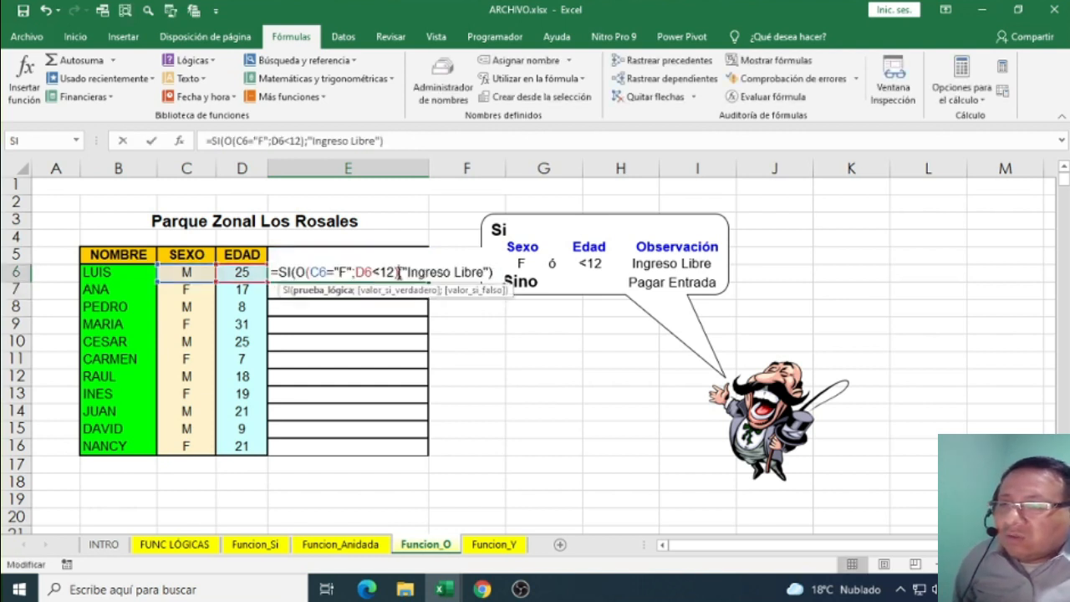
pyautogui.click(494, 271)
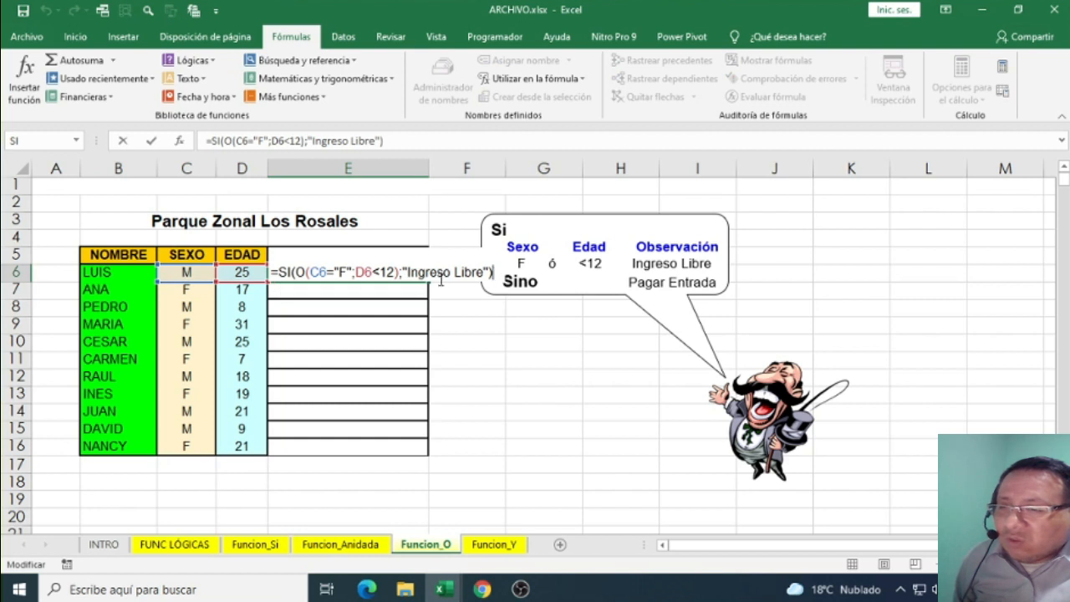
pyautogui.moveTo(399, 271); pyautogui.dragTo(296, 271)
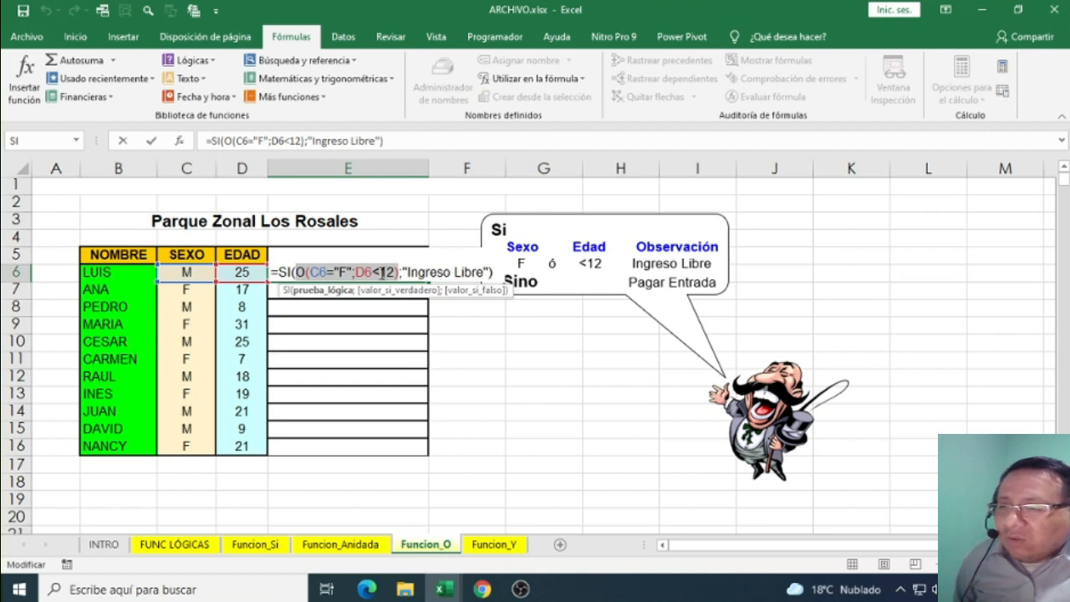
pyautogui.click(498, 273)
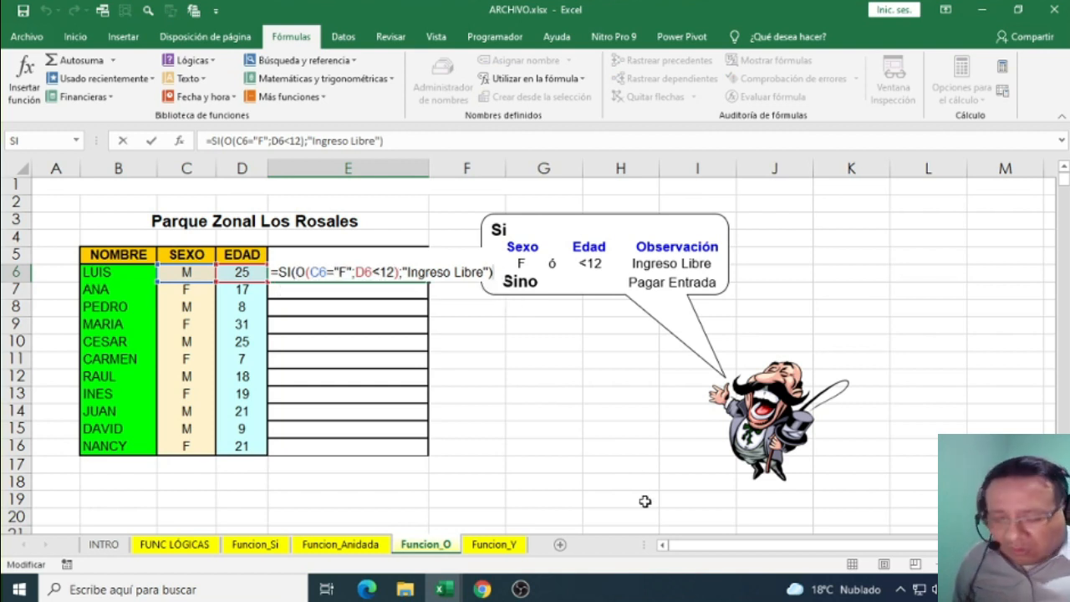
pyautogui.press('BackSpace')
pyautogui.write(';')
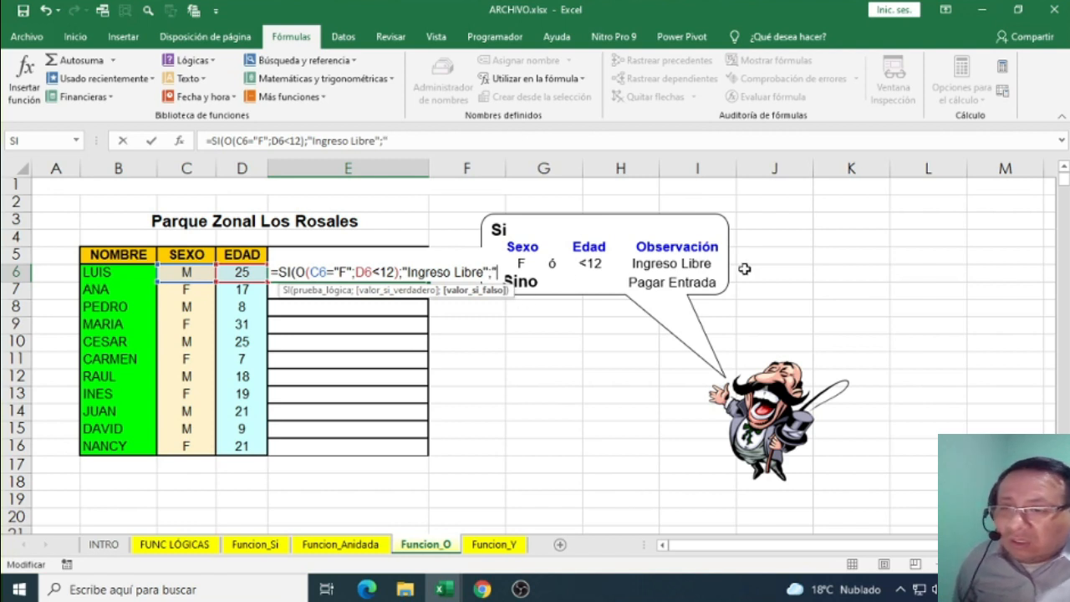
pyautogui.write('"P')
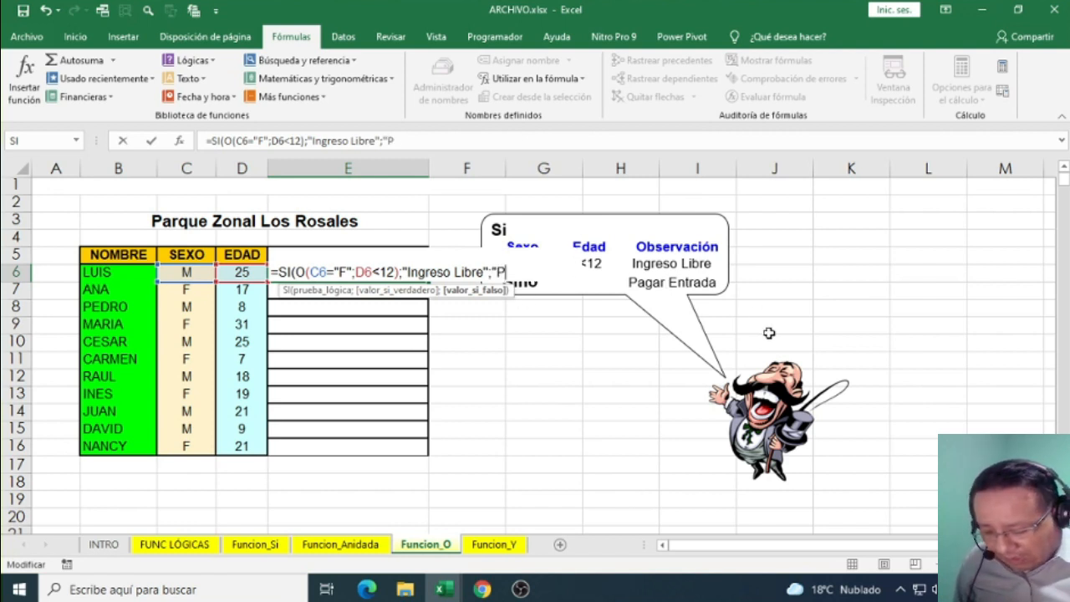
pyautogui.write('agar en')
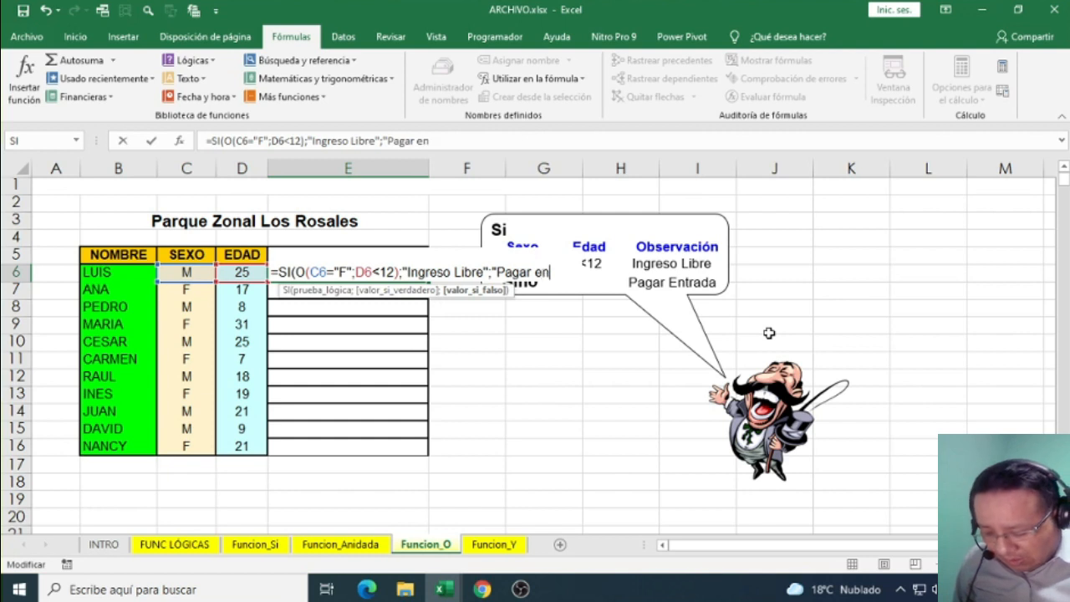
pyautogui.write('trada')
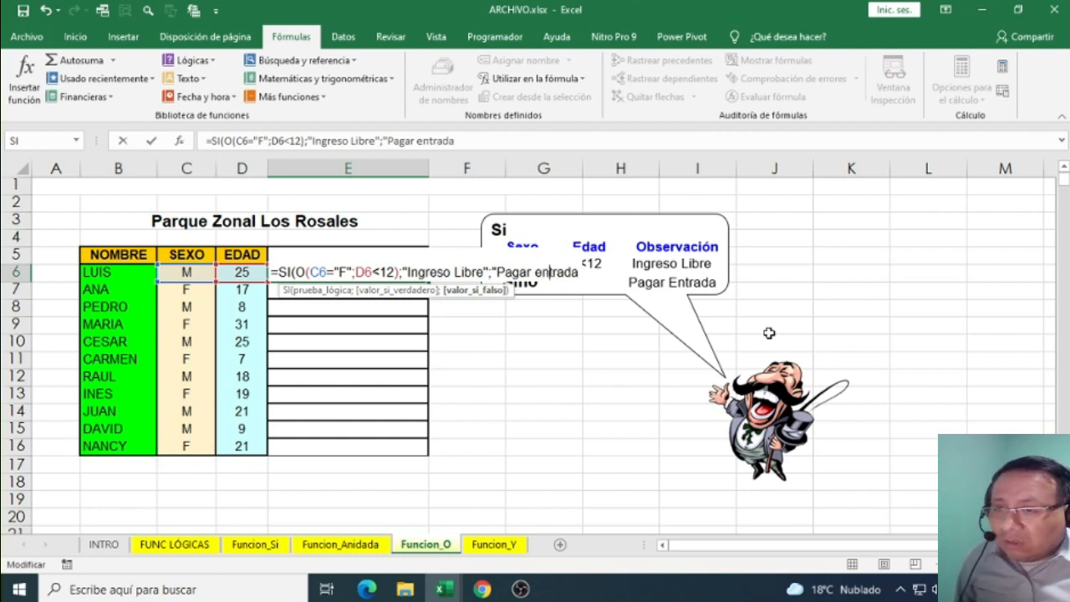
# - Capitalise the false result as "Pagar Entrada", close the SI function's parenthesis and enter the formula in E6
pyautogui.press('Left')
pyautogui.press('Left')
pyautogui.press('Left')
pyautogui.press('Left')
pyautogui.press('Left')
pyautogui.press('Left')
pyautogui.press('BackSpace')
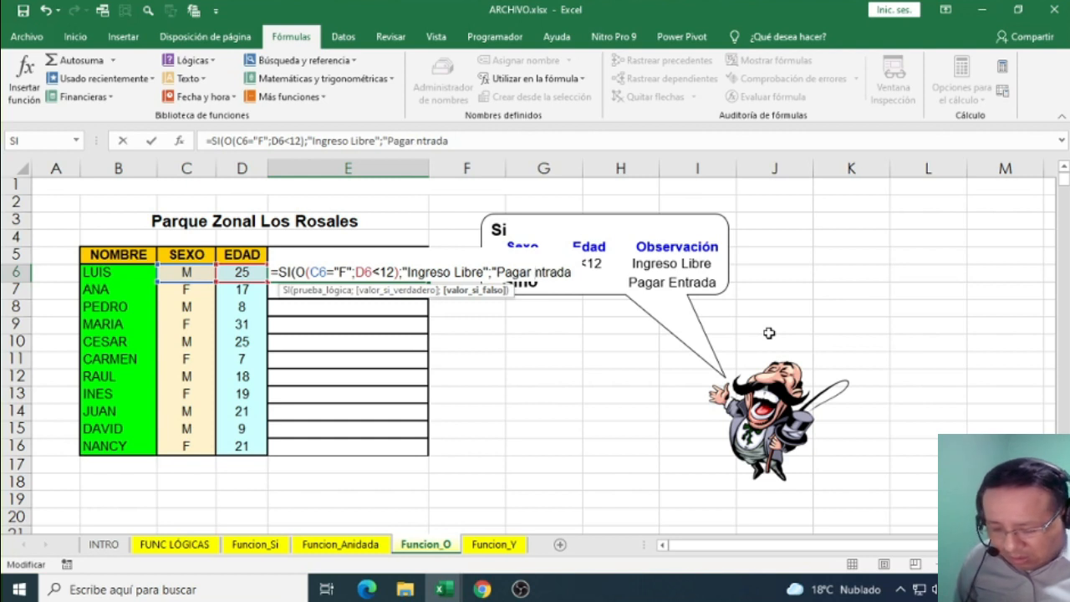
pyautogui.write('E')
pyautogui.press('End')
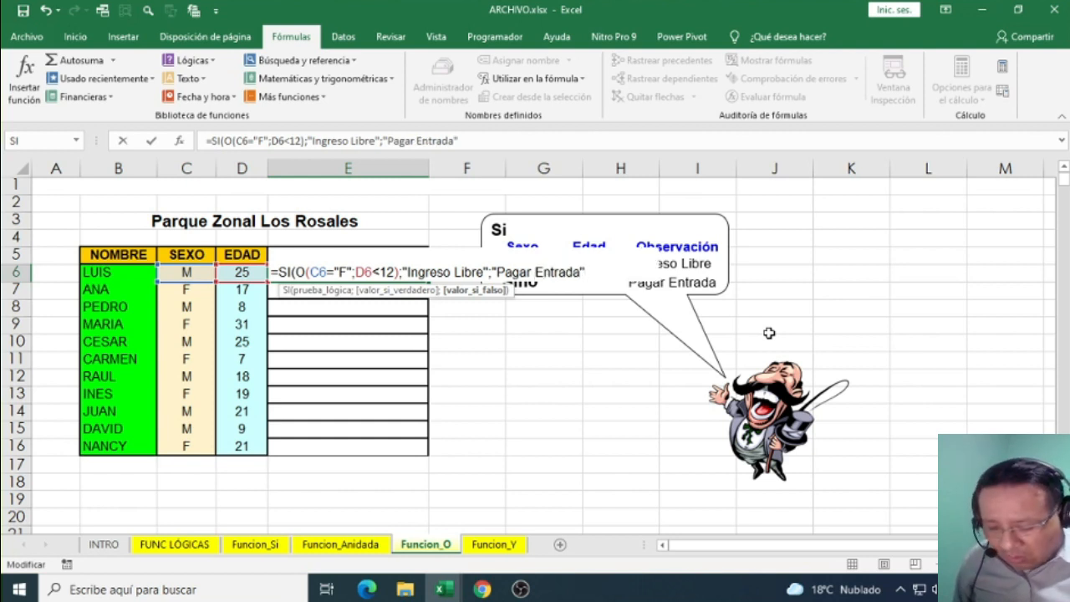
pyautogui.write(')')
pyautogui.press('Return')
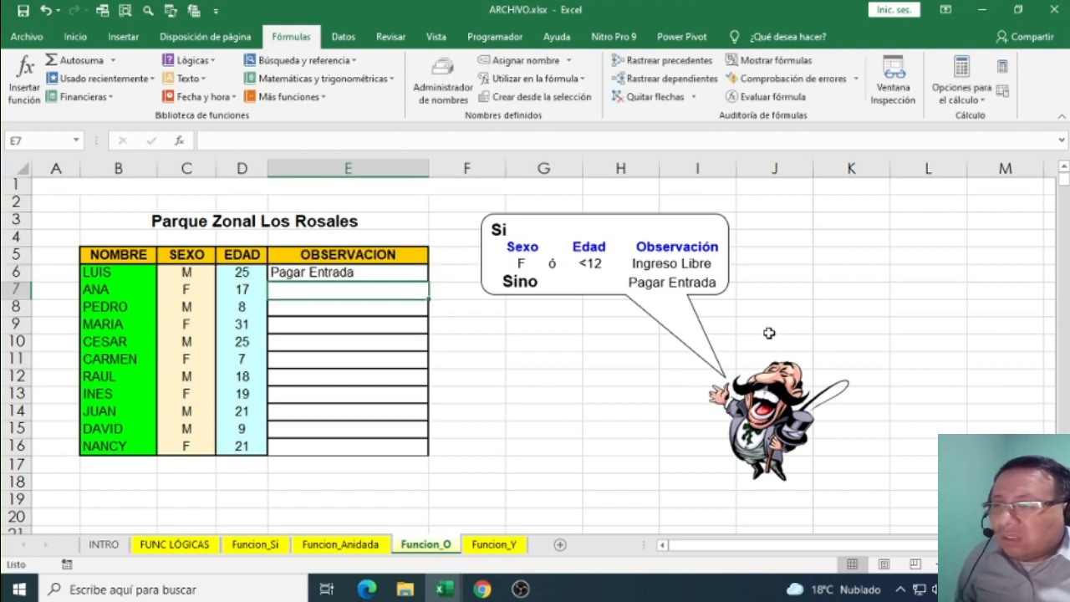
# - Check the completed formula in E6 and fill it down the Observacion column to E16
pyautogui.click(330, 271)
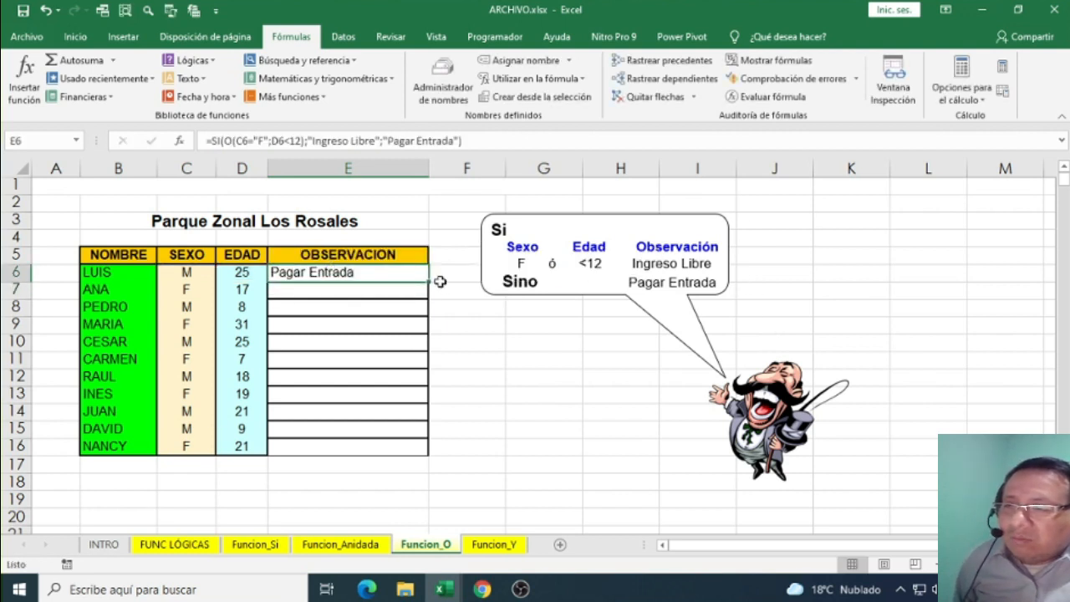
pyautogui.doubleClick(386, 270)
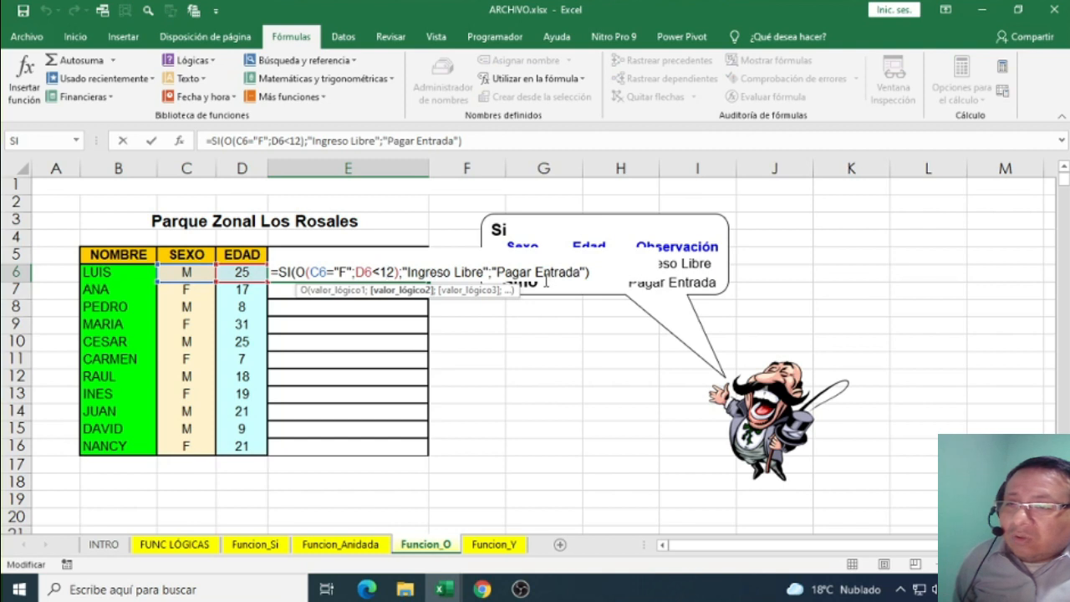
pyautogui.press('Escape')
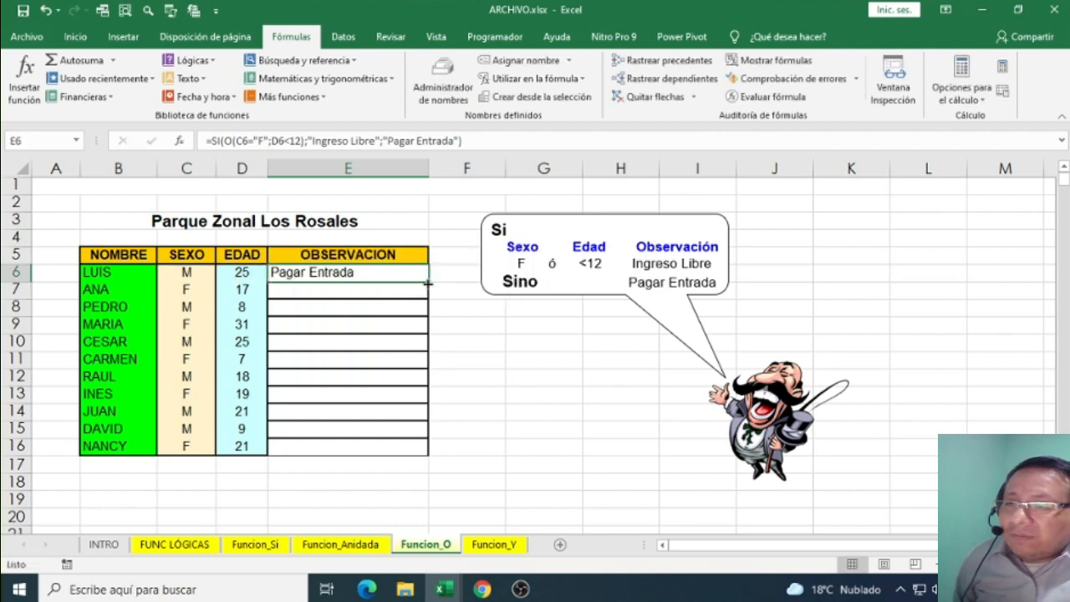
pyautogui.doubleClick(427, 283)
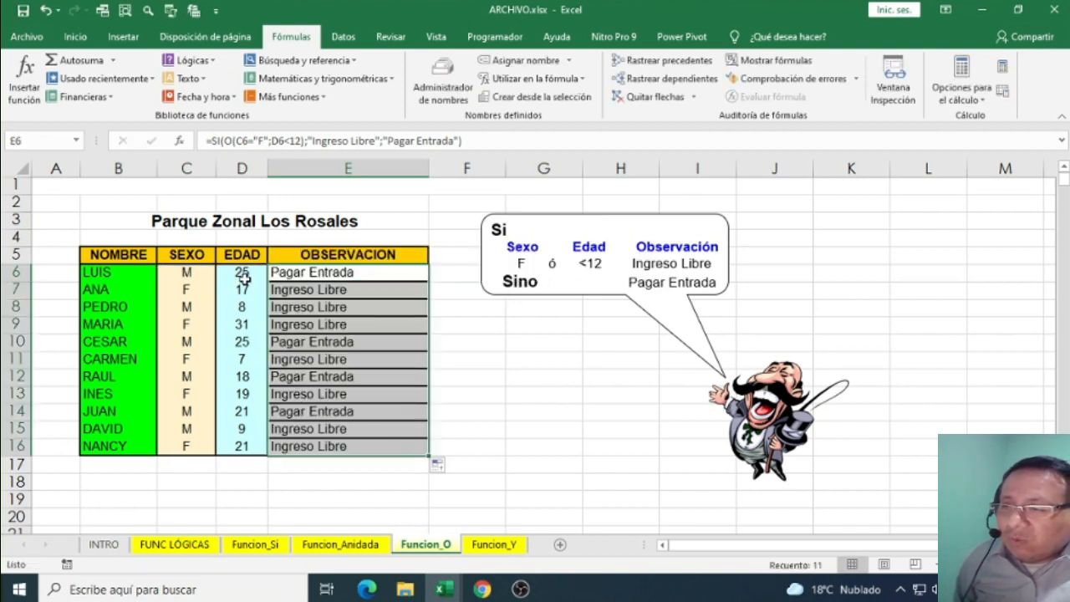
# - Review the E6 formula, examining its O test and its false result "Pagar Entrada"
pyautogui.click(310, 270)
pyautogui.doubleClick(310, 270)
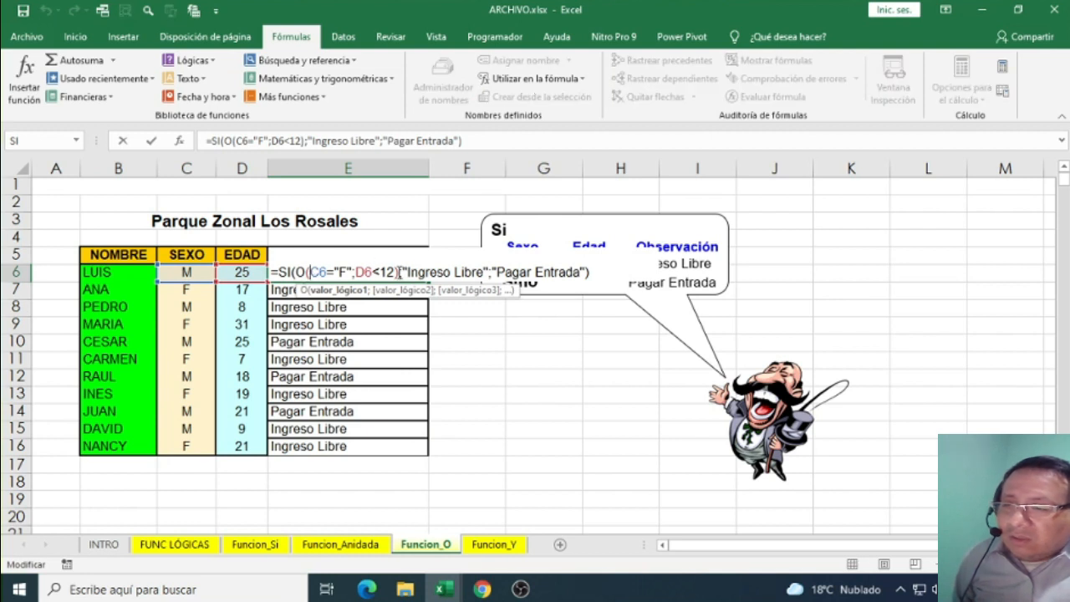
pyautogui.moveTo(400, 271); pyautogui.dragTo(292, 273)
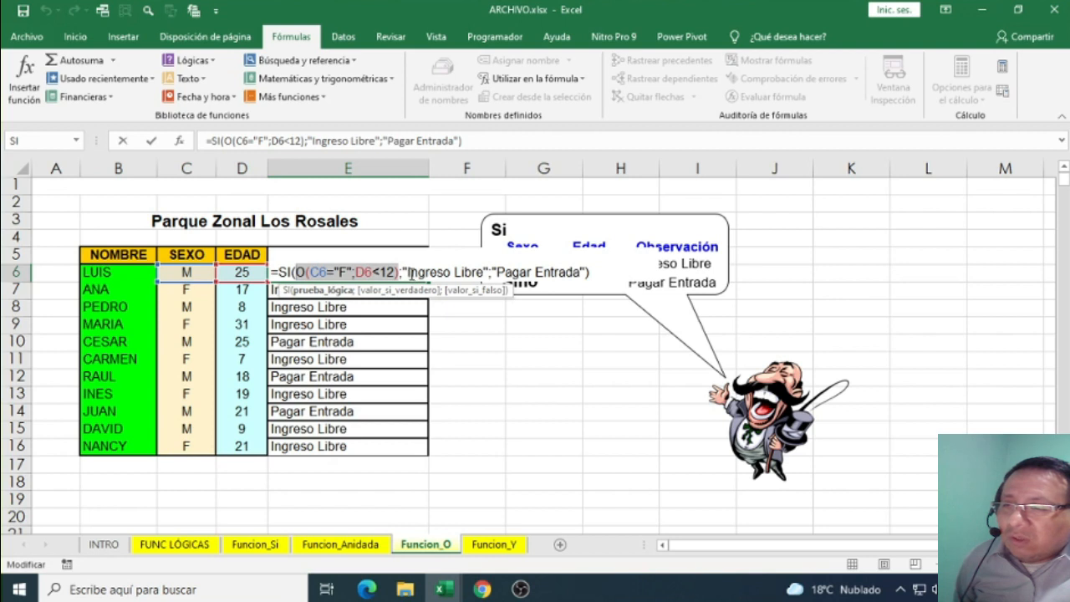
pyautogui.moveTo(401, 272); pyautogui.dragTo(305, 272)
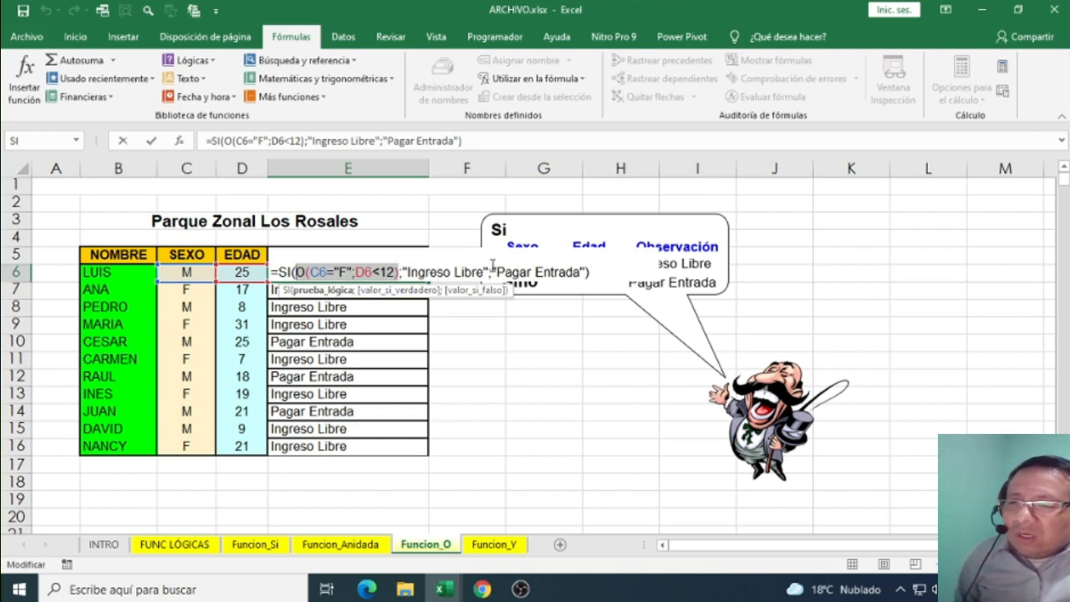
pyautogui.moveTo(493, 272); pyautogui.dragTo(590, 268)
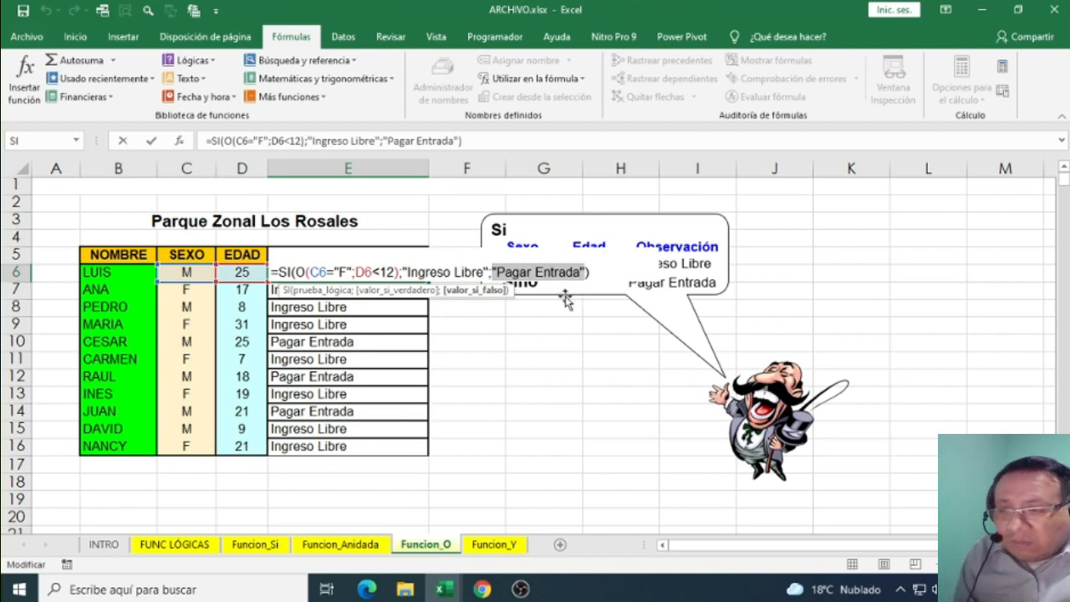
pyautogui.press('Return')
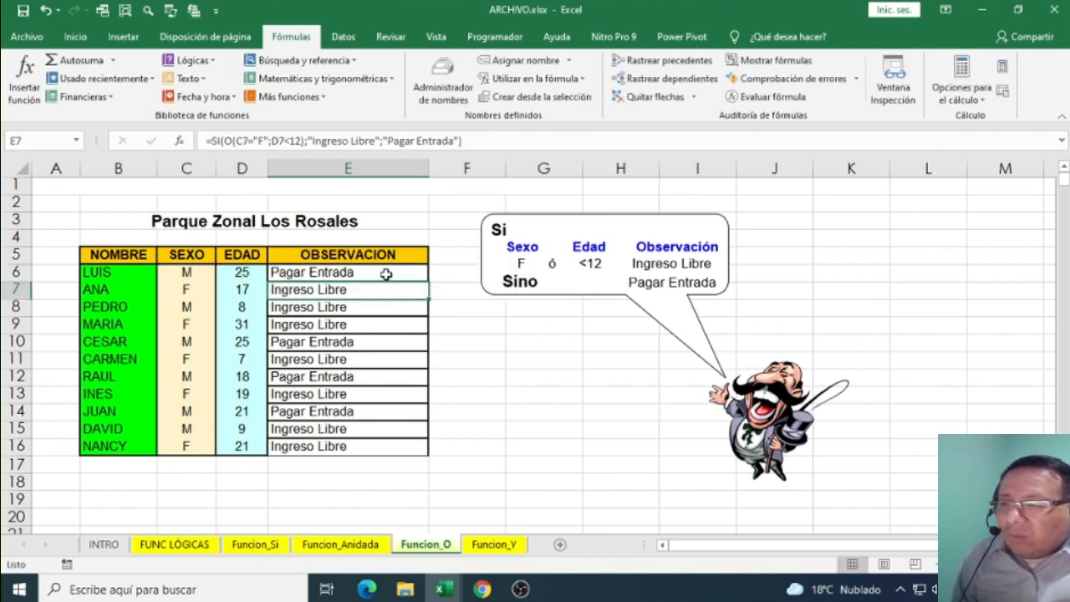
# - Review the copied formula in E9, examining its O test and its true result "Ingreso Libre"
pyautogui.doubleClick(354, 325)
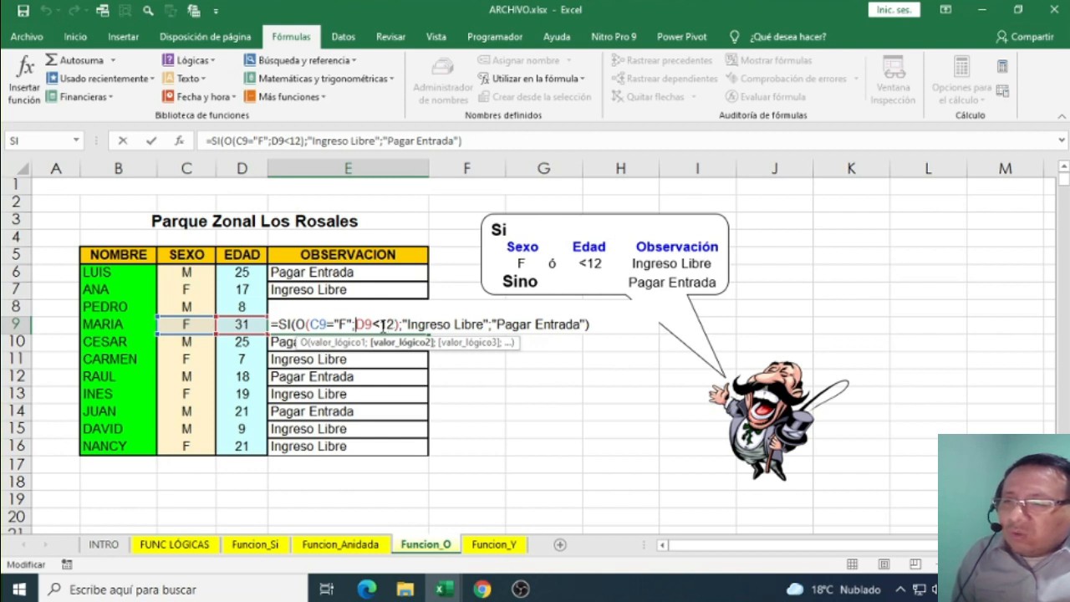
pyautogui.click(333, 324)
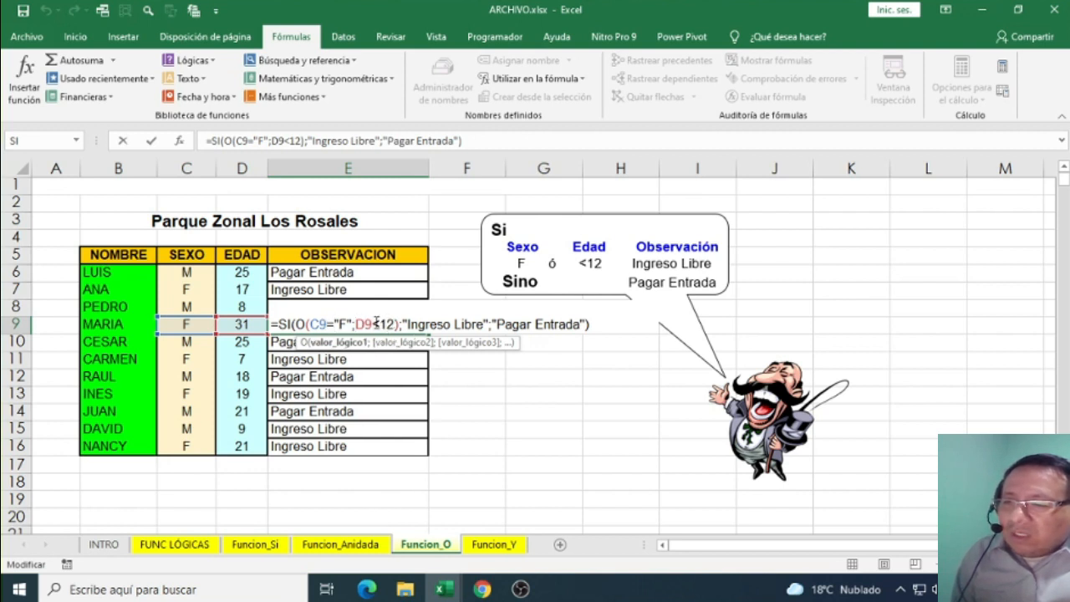
pyautogui.moveTo(398, 324); pyautogui.dragTo(294, 324)
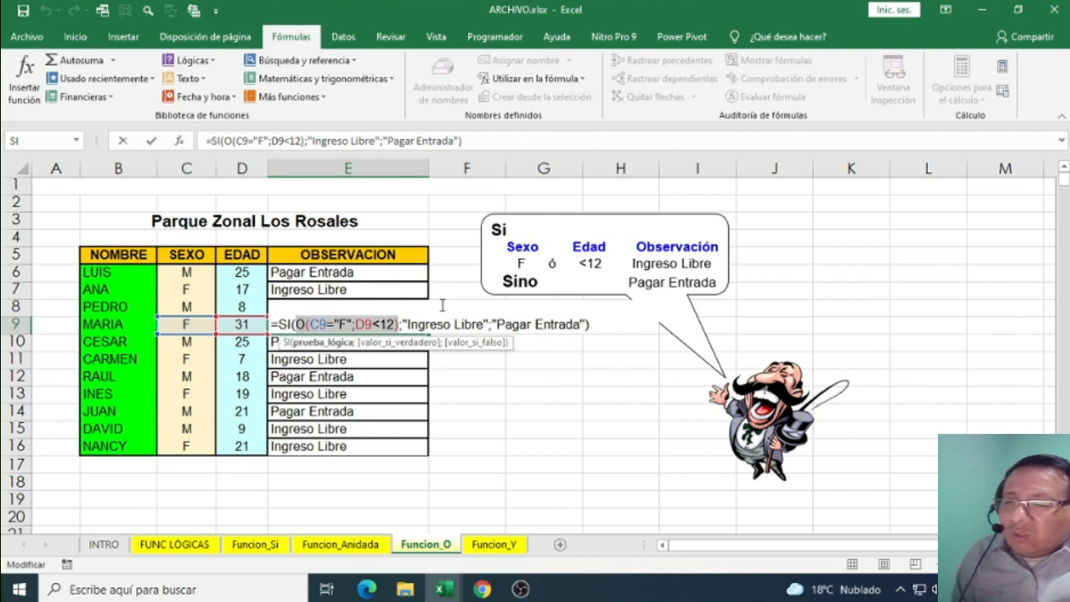
pyautogui.moveTo(404, 324); pyautogui.dragTo(485, 322)
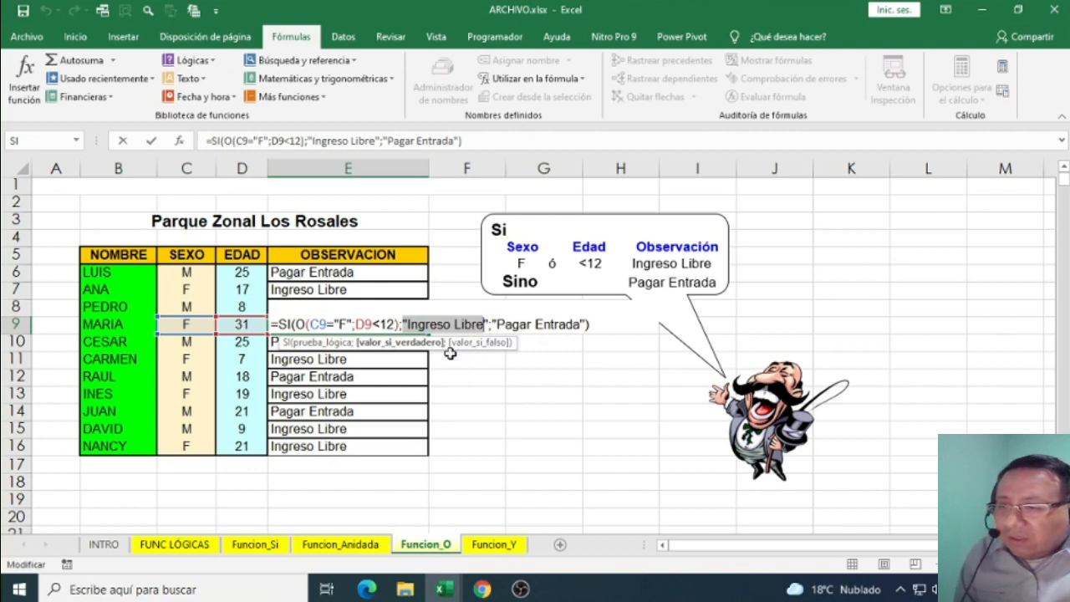
pyautogui.press('Return')
pyautogui.doubleClick(365, 327)
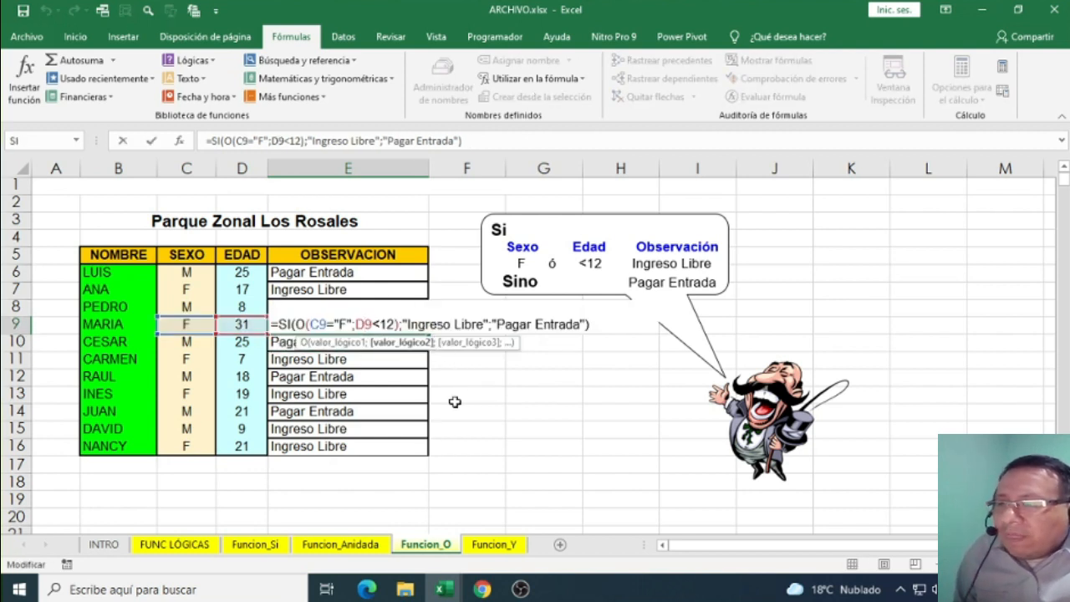
pyautogui.press('Return')
# - On the Funcion_Y sheet, start a SI formula in E3 and nest the Y function as its logical test
pyautogui.click(491, 544)
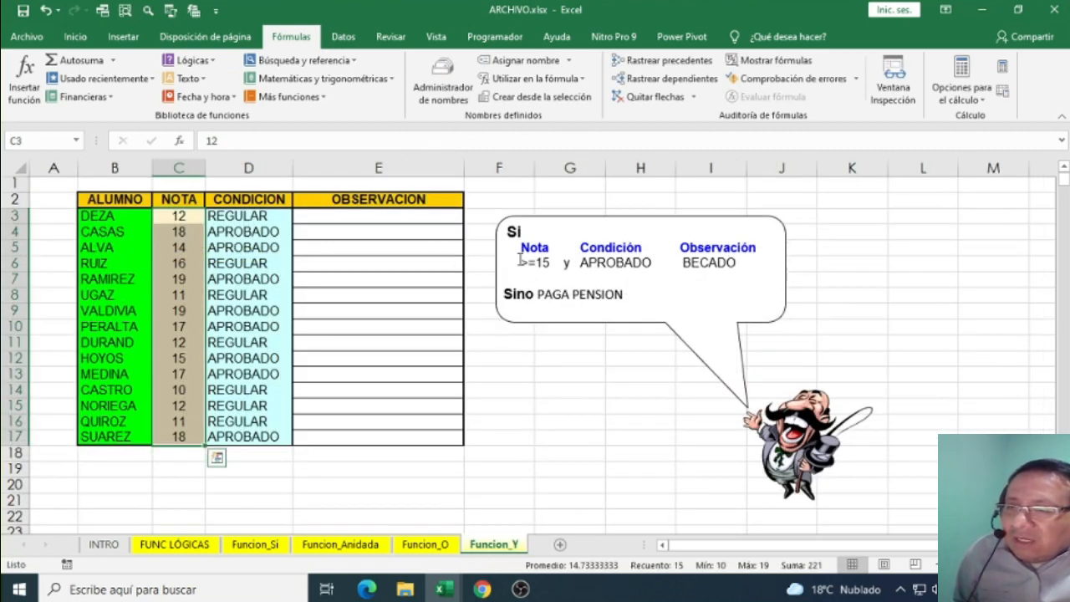
pyautogui.click(319, 219)
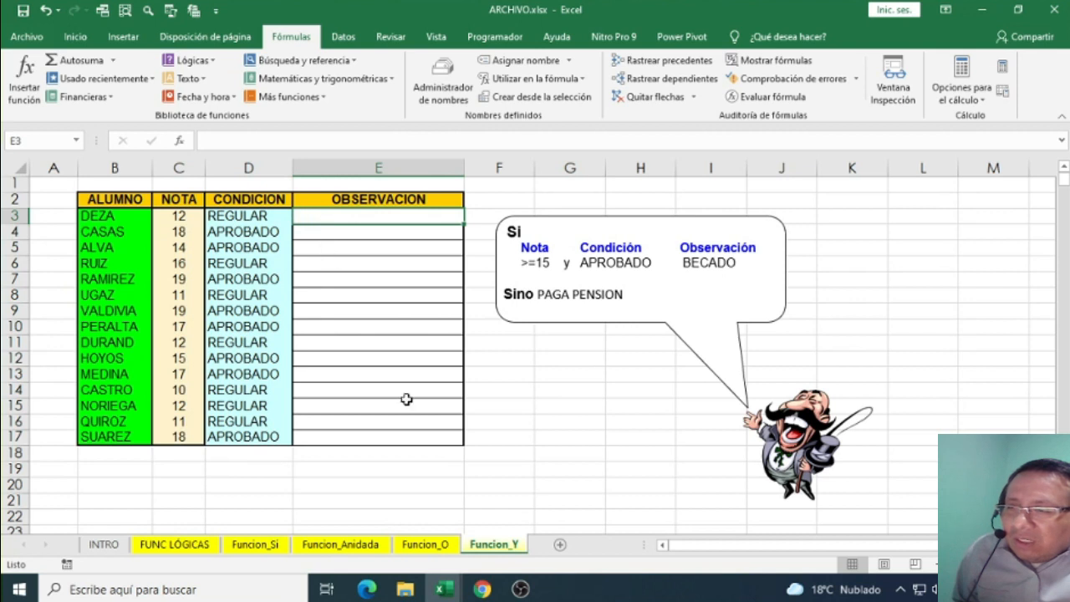
pyautogui.write('=si')
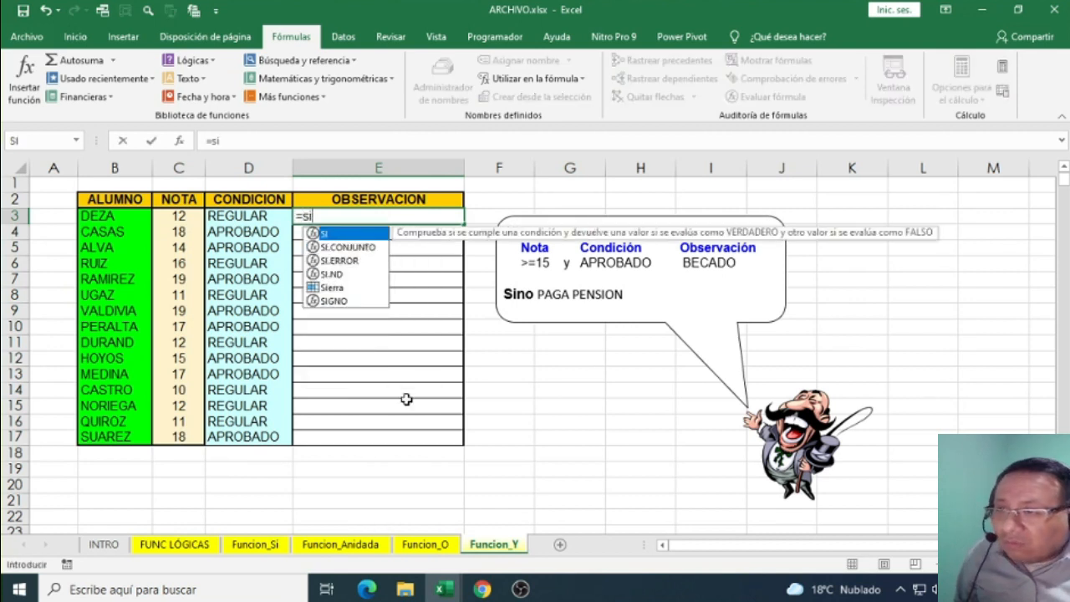
pyautogui.press('BackSpace')
pyautogui.write('i')
pyautogui.press('Tab')
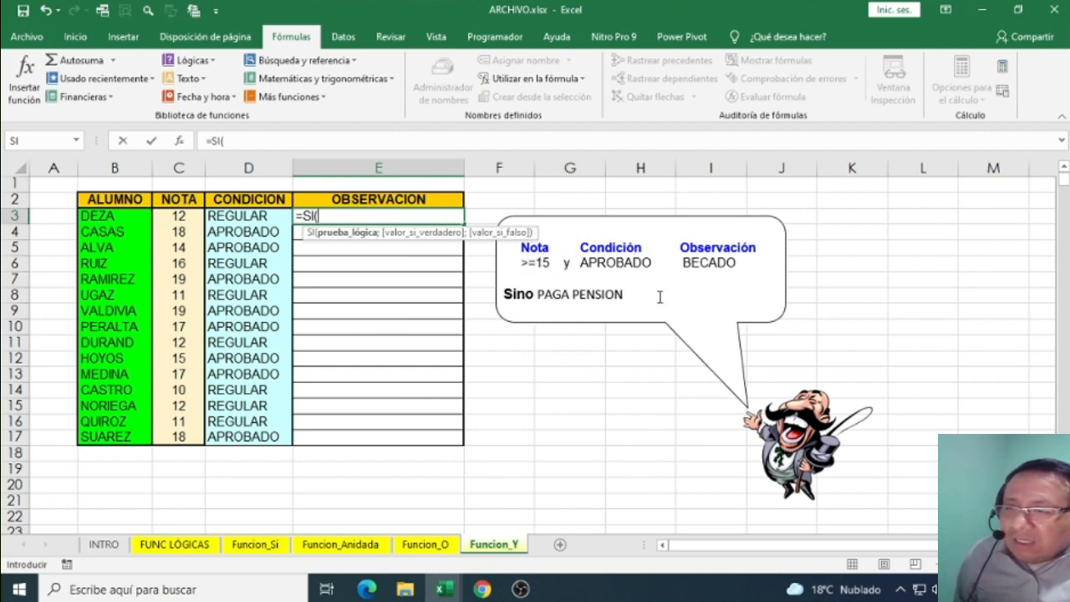
pyautogui.write('Y')
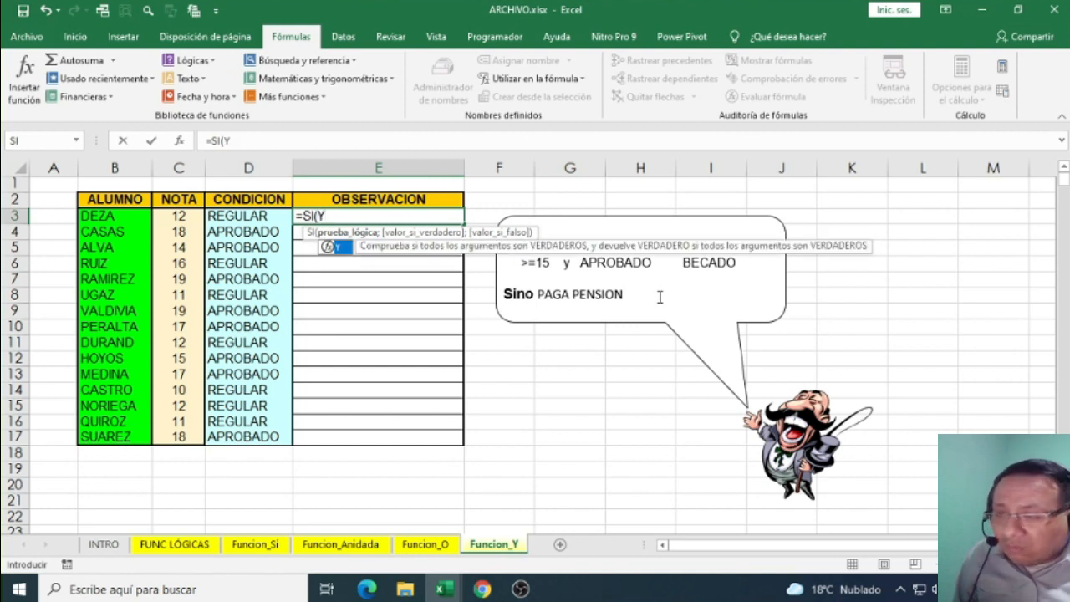
pyautogui.write('(')
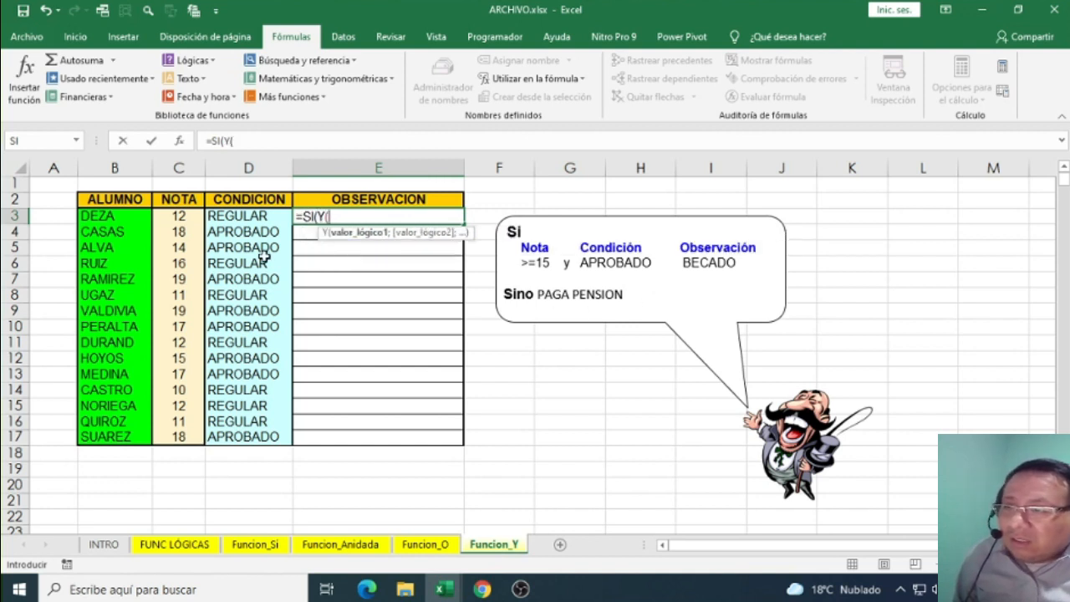
# - Enter C3>=15 as the Y function's first condition, followed by the argument separator
pyautogui.click(169, 219)
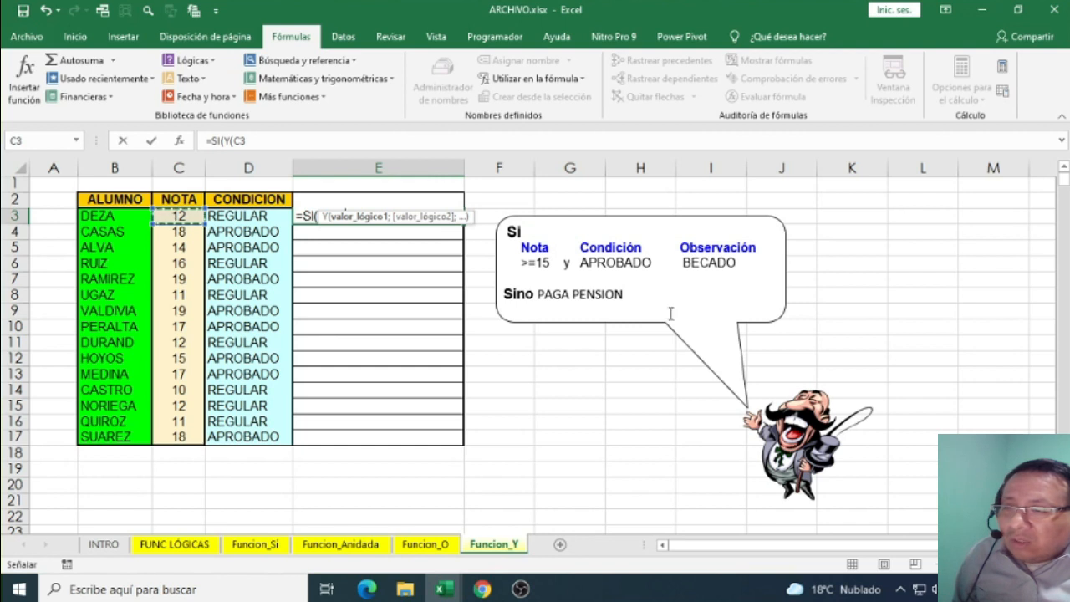
pyautogui.write('>')
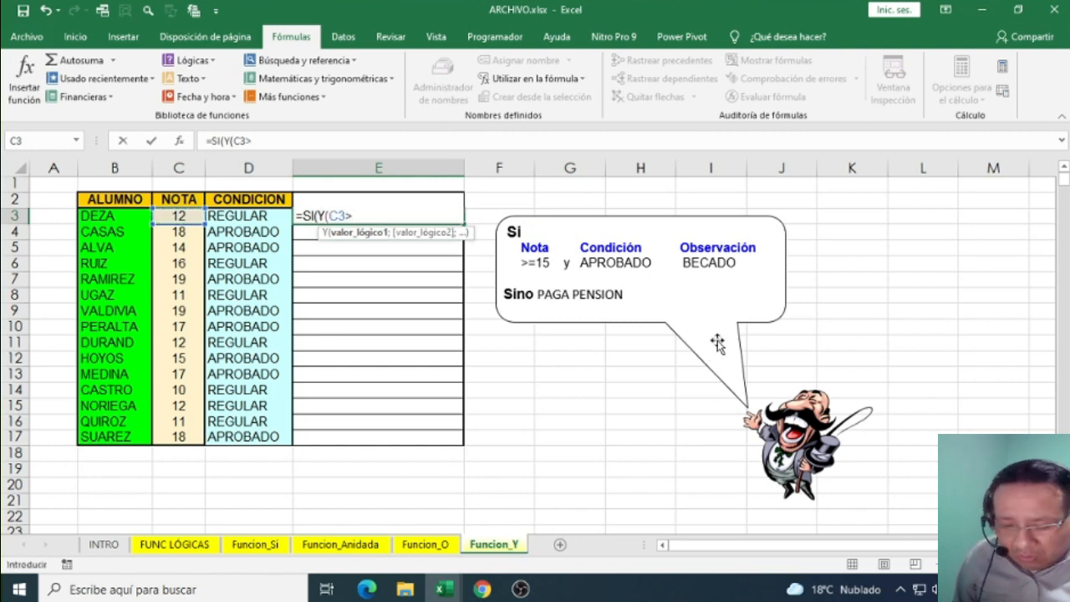
pyautogui.write('=15')
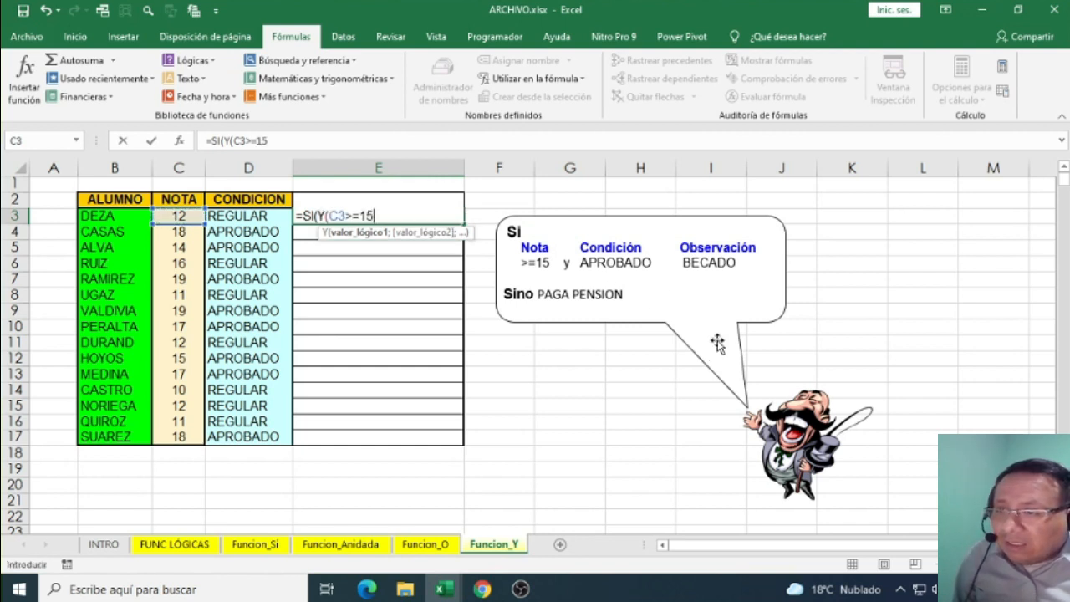
pyautogui.write(';')
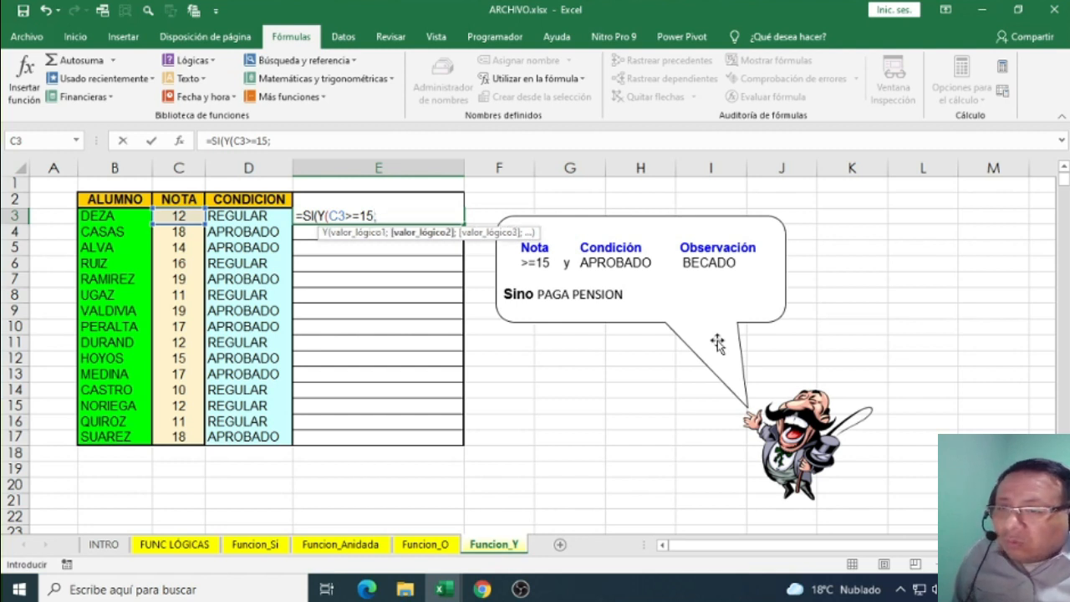
# - Add D3="Aprobado" as the Y function's second condition, with the text capitalised and in quotes
pyautogui.click(239, 215)
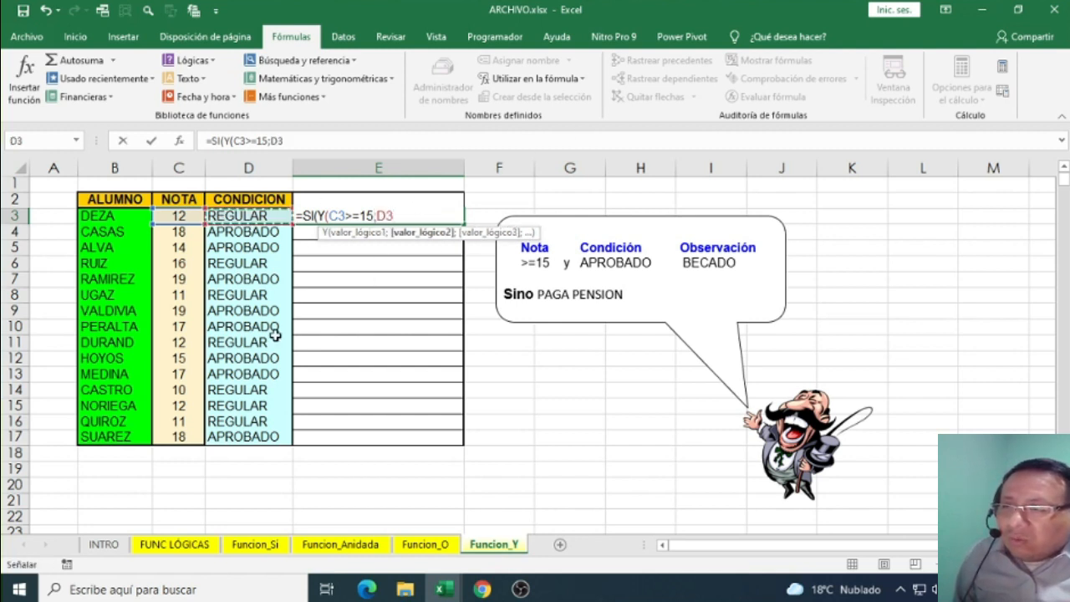
pyautogui.write('=')
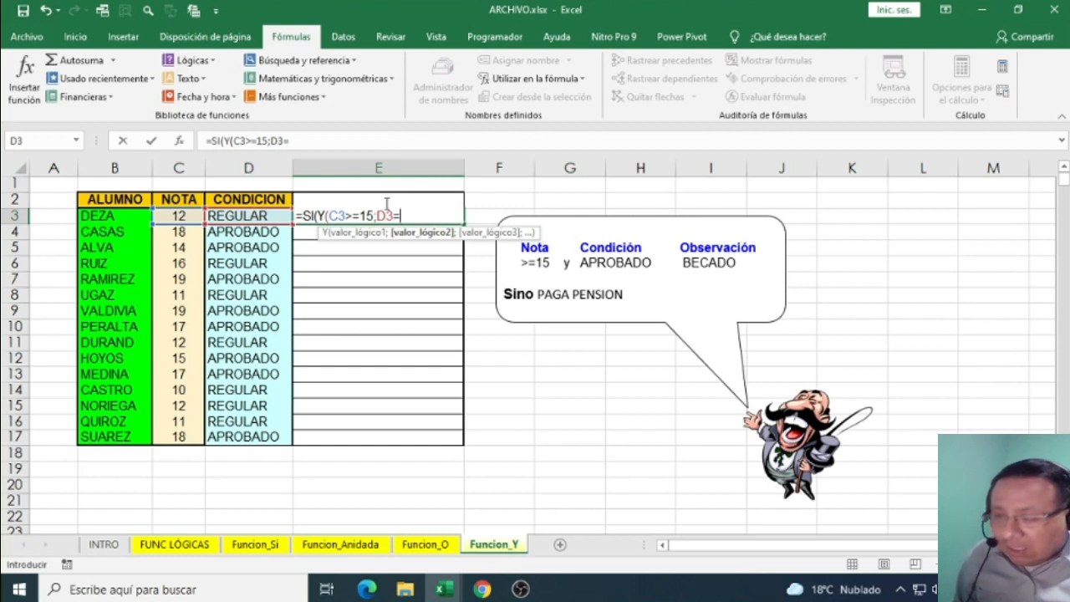
pyautogui.write('"a')
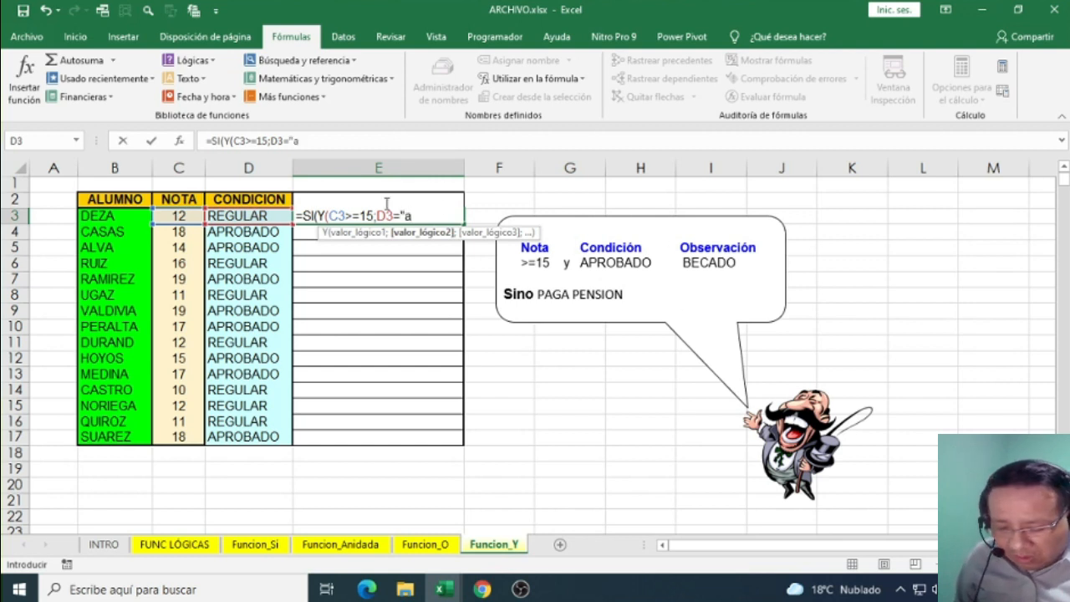
pyautogui.write('probad')
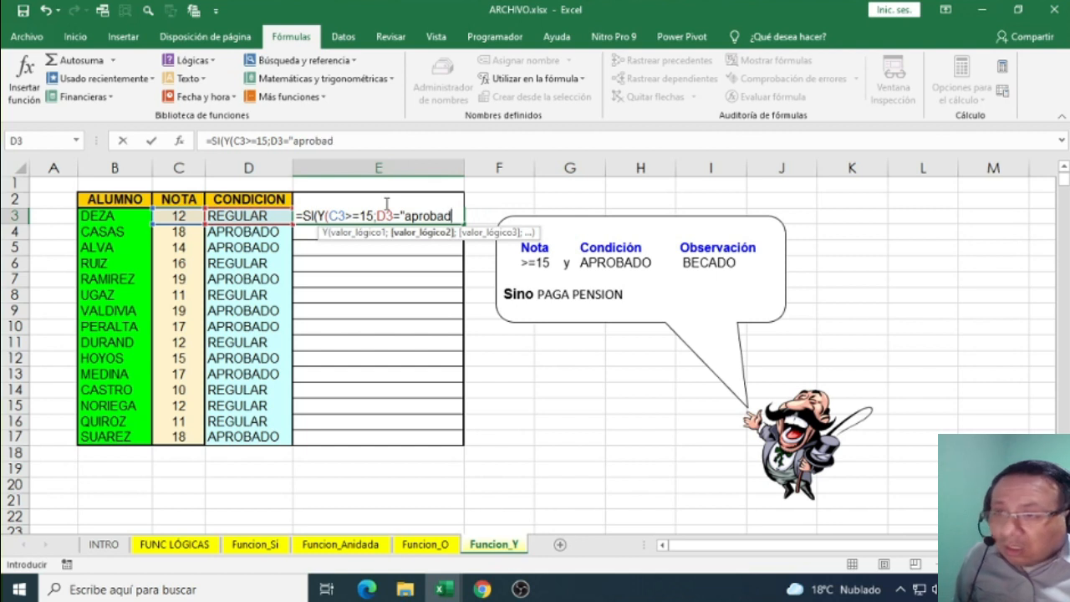
pyautogui.write('o')
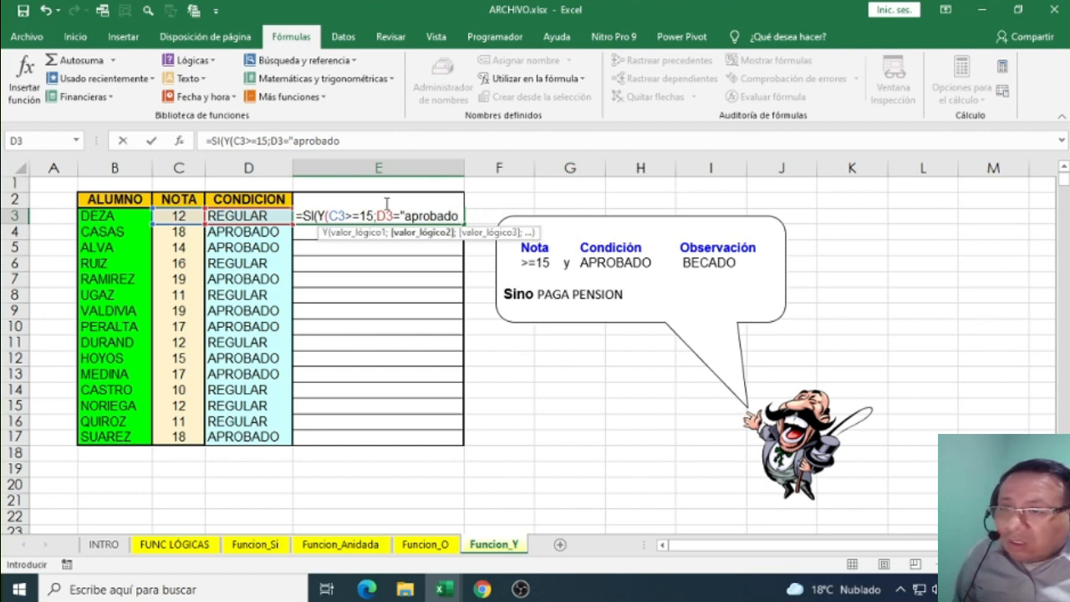
pyautogui.click(412, 215)
pyautogui.press('BackSpace')
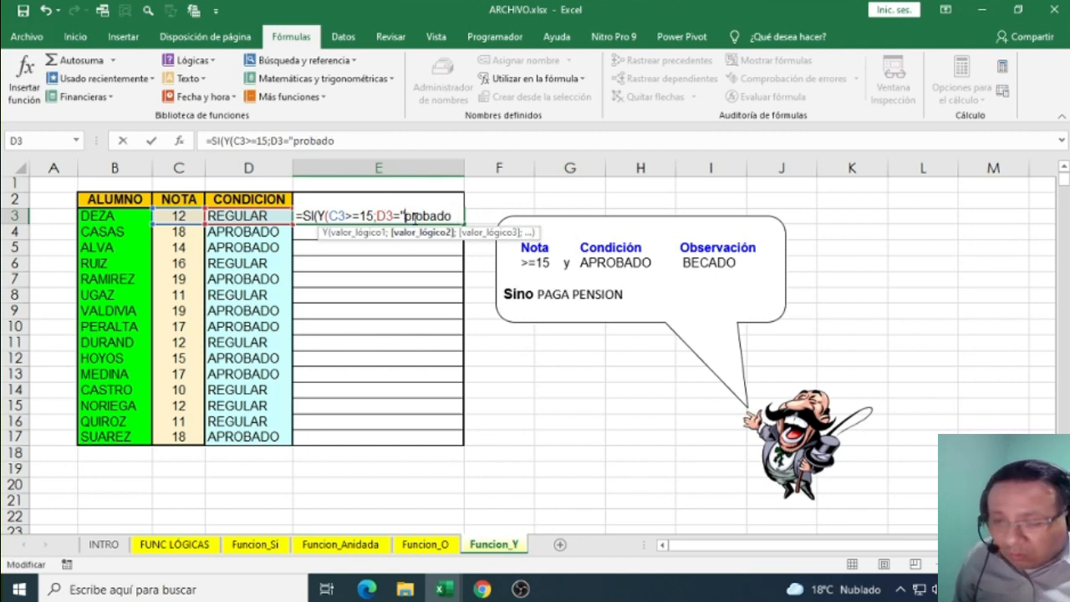
pyautogui.write('A')
pyautogui.press('End')
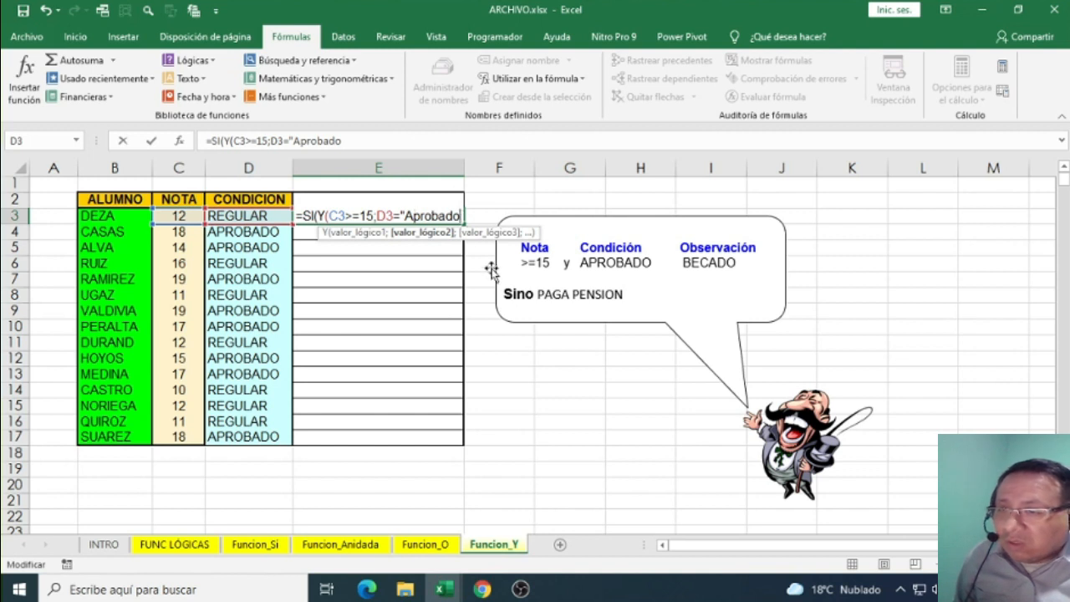
pyautogui.write('"')
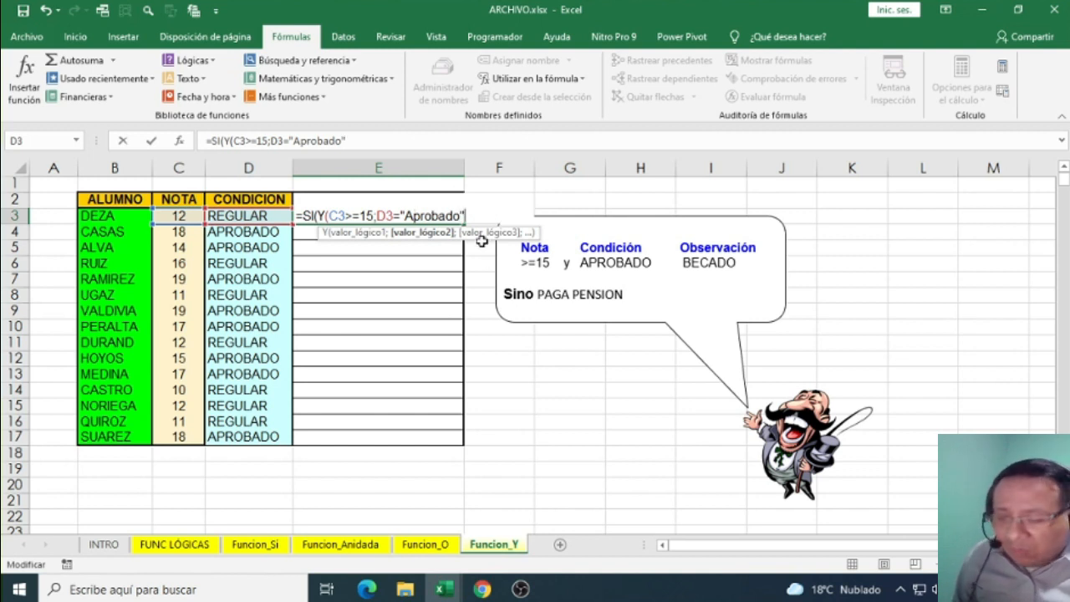
# - Close the nested Y function, check it as the SI formula's logical test, and add the argument separator after it
pyautogui.write(')')
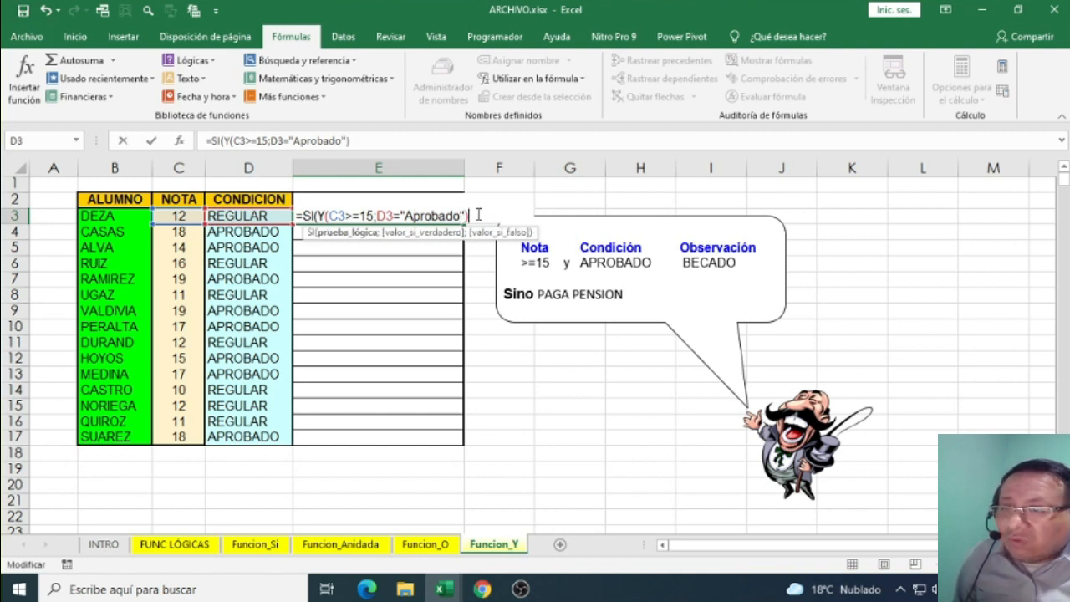
pyautogui.moveTo(470, 215); pyautogui.dragTo(320, 214)
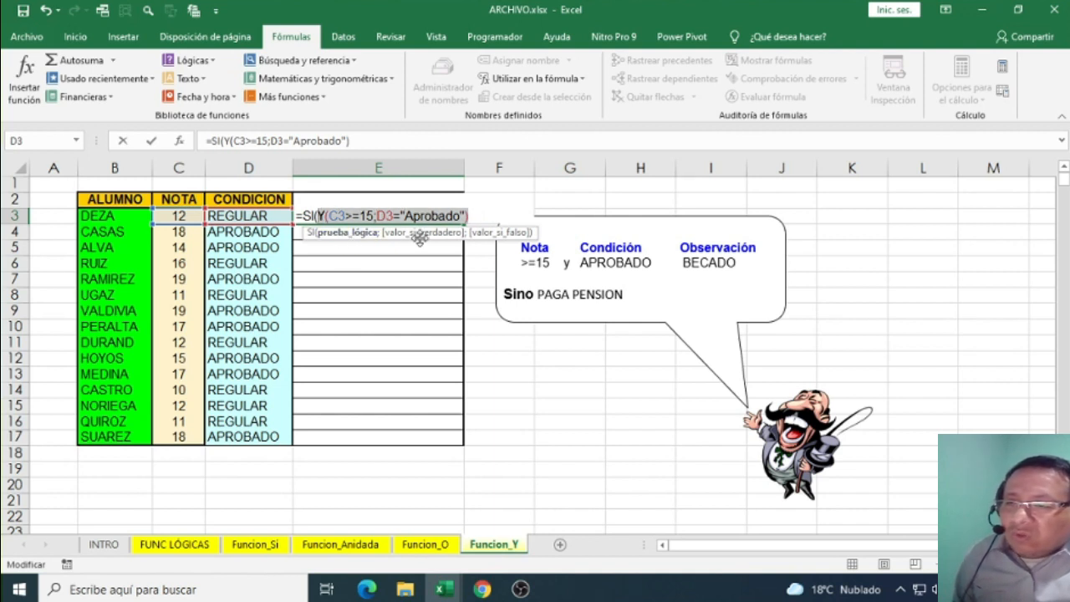
pyautogui.click(477, 216)
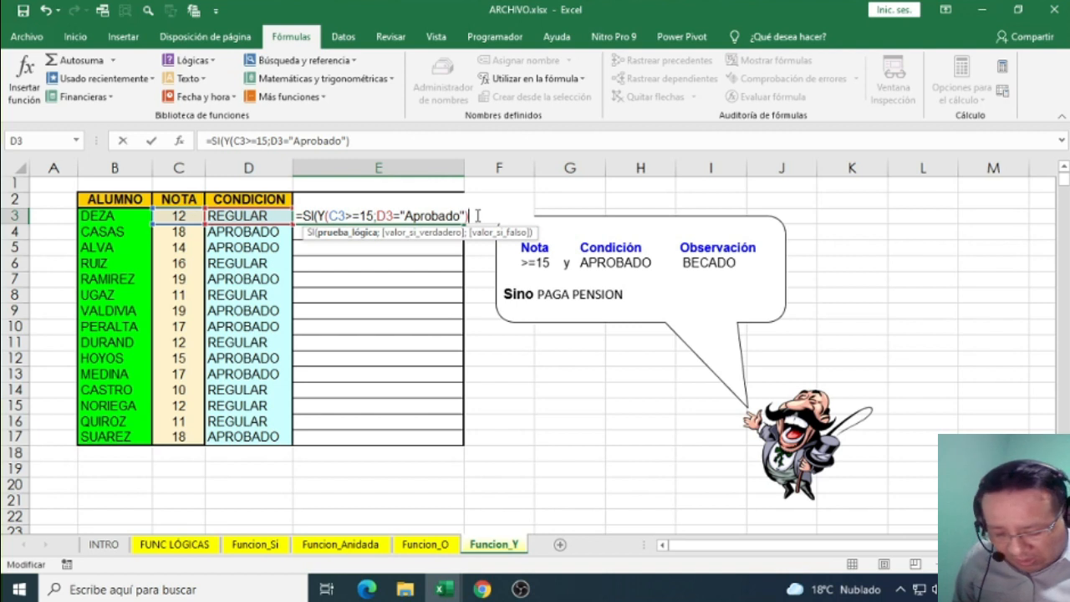
pyautogui.write(';')
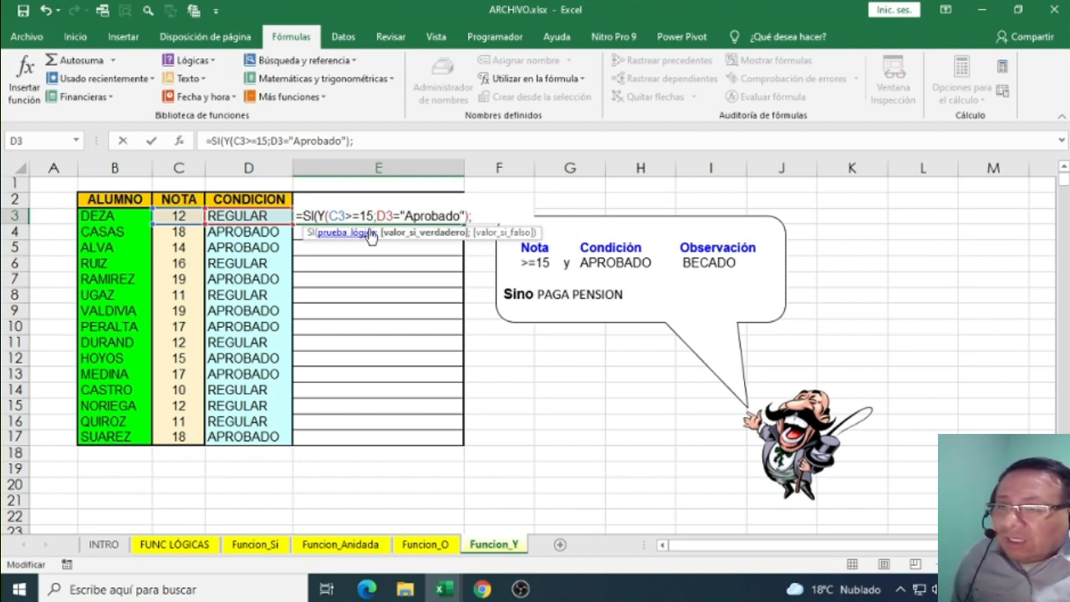
pyautogui.moveTo(469, 216)
pyautogui.mouseDown()
pyautogui.moveTo(318, 215)
pyautogui.moveTo(463, 216)
pyautogui.mouseUp()
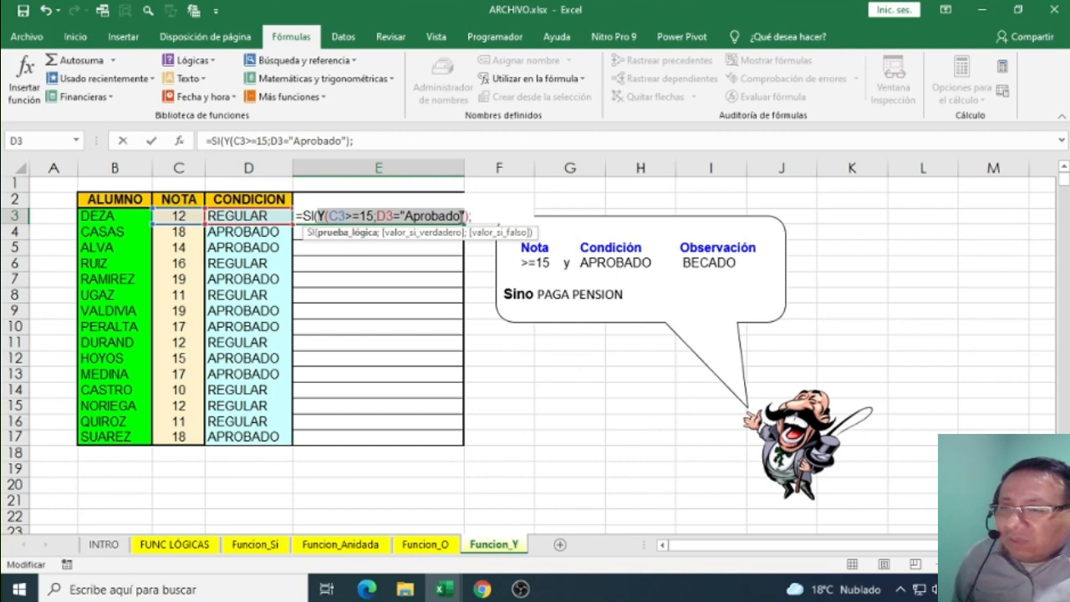
# - Enter "BECADO" in quotes as the SI function's value if true, followed by the argument separator
pyautogui.click(483, 215)
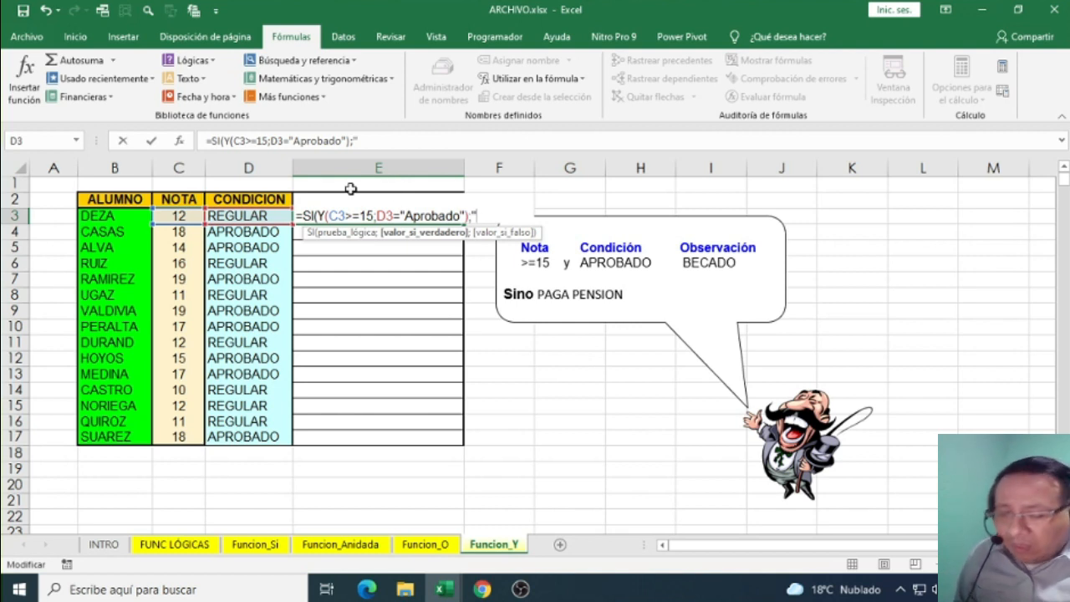
pyautogui.write('"BECADO"')
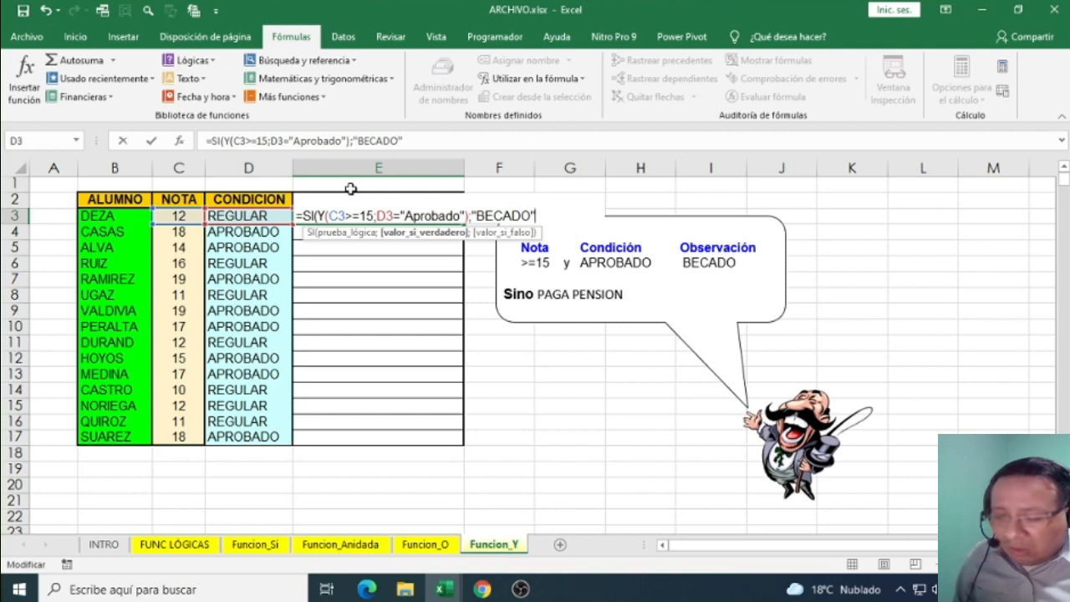
pyautogui.write(';')
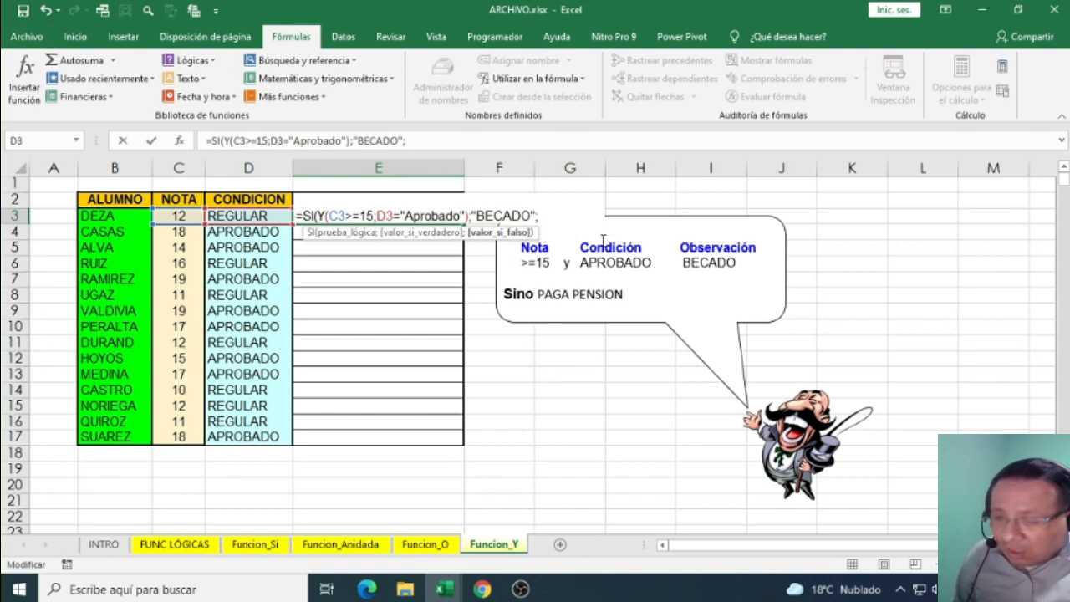
# - Enter "PAGA PENSION" in quotes as the SI function's value if false and close the formula
pyautogui.write('"P')
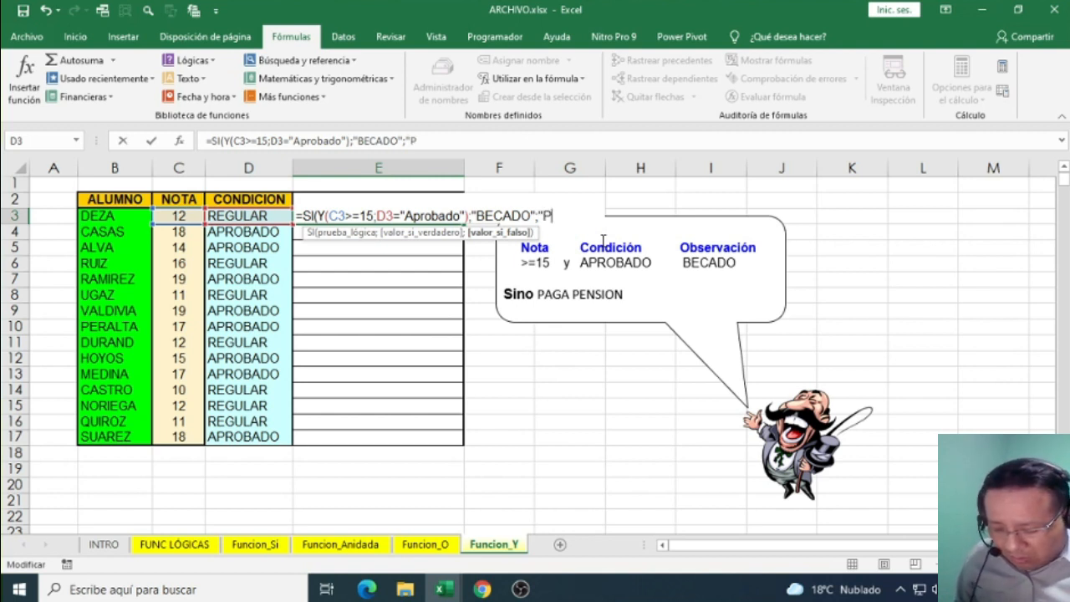
pyautogui.write('AGA OPE')
pyautogui.press('BackSpace')
pyautogui.press('BackSpace')
pyautogui.press('BackSpace')
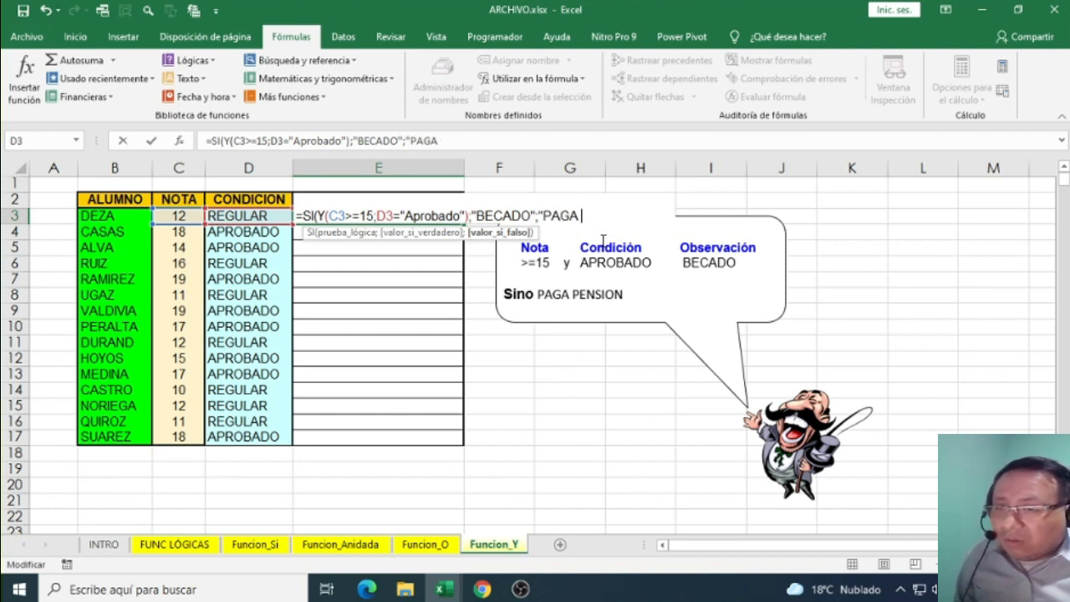
pyautogui.write('PENSION')
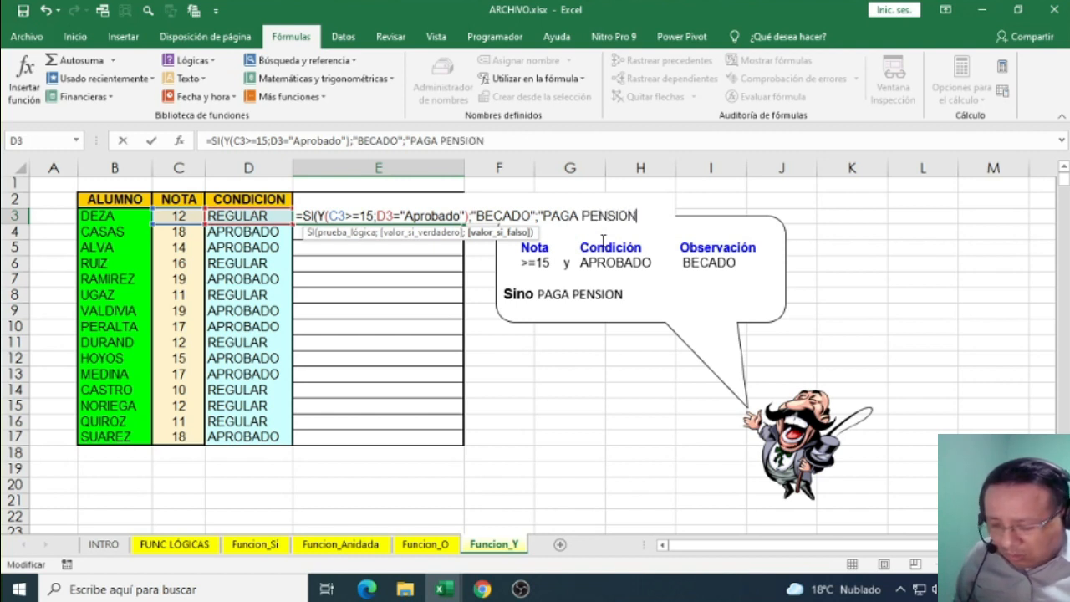
pyautogui.write('"')
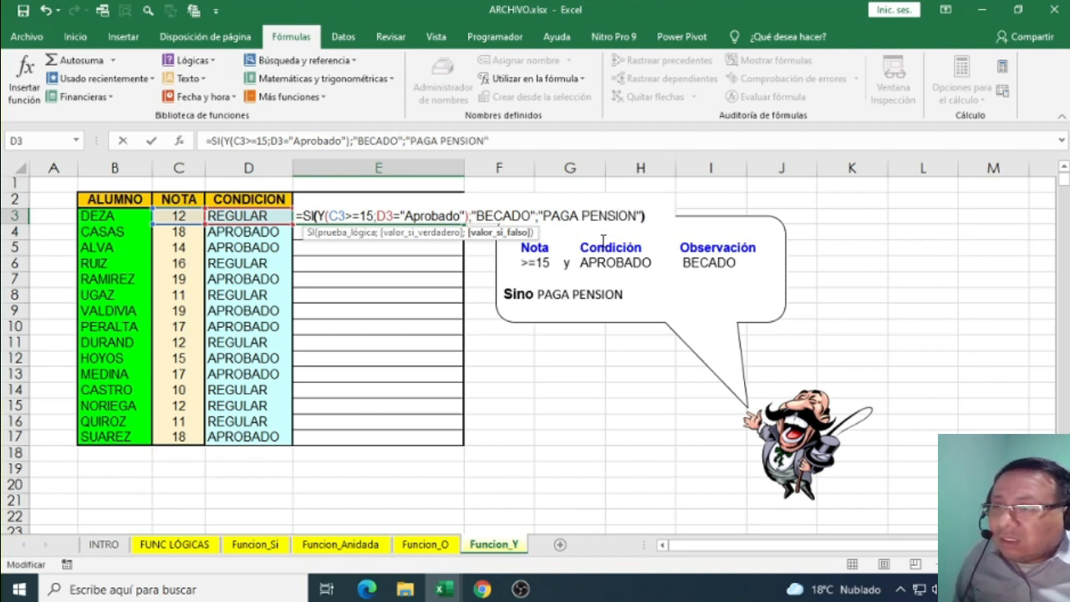
pyautogui.write(')')
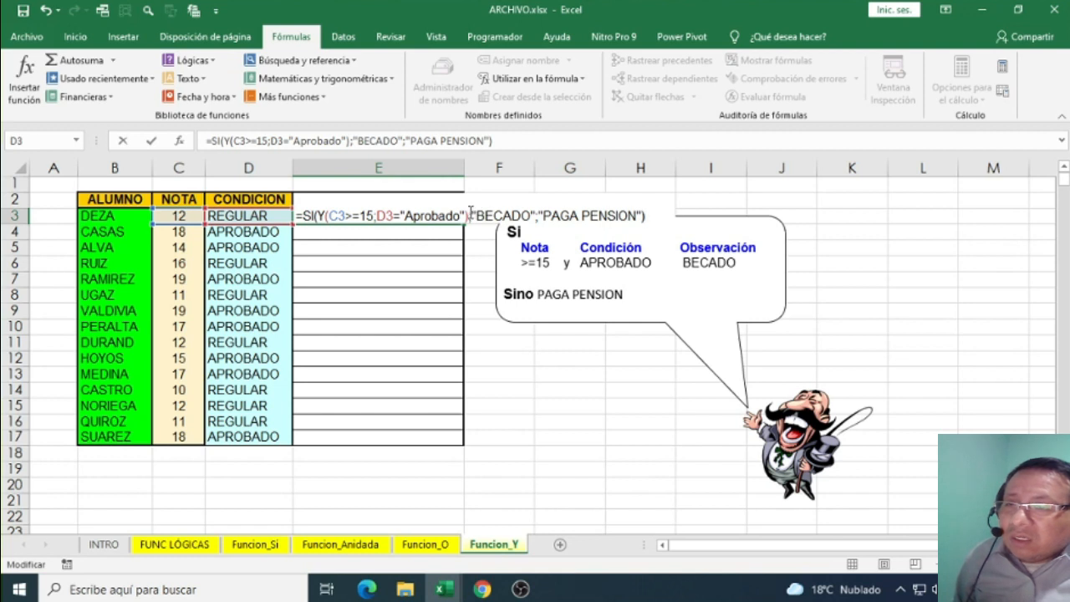
# - Check the formula's Y test and true value, and fill it from E3 down the OBSERVACION column to E17
pyautogui.moveTo(468, 216); pyautogui.dragTo(319, 220)
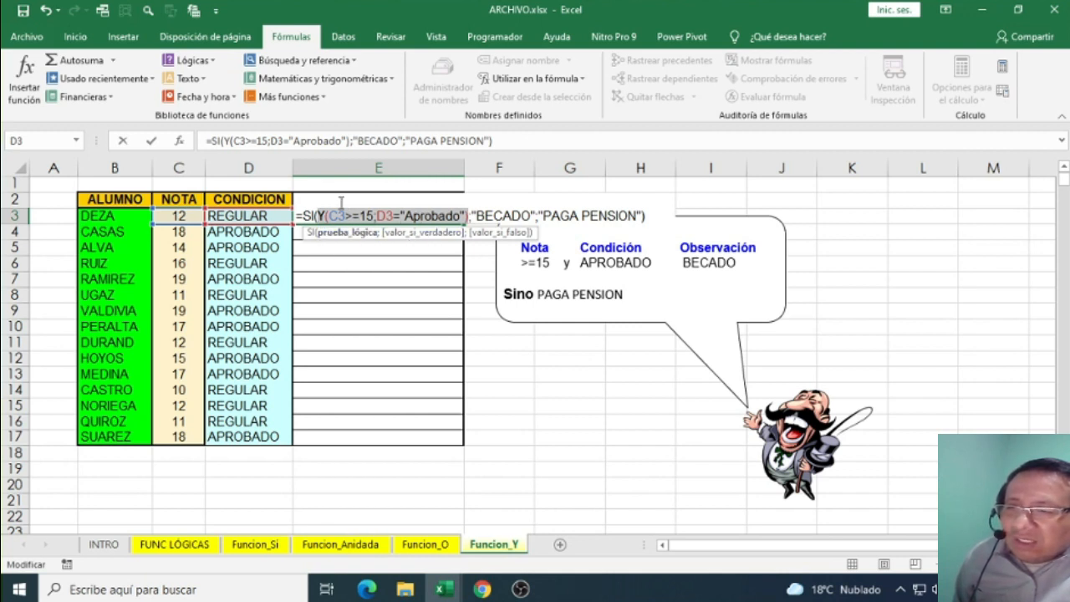
pyautogui.moveTo(469, 215); pyautogui.dragTo(327, 216)
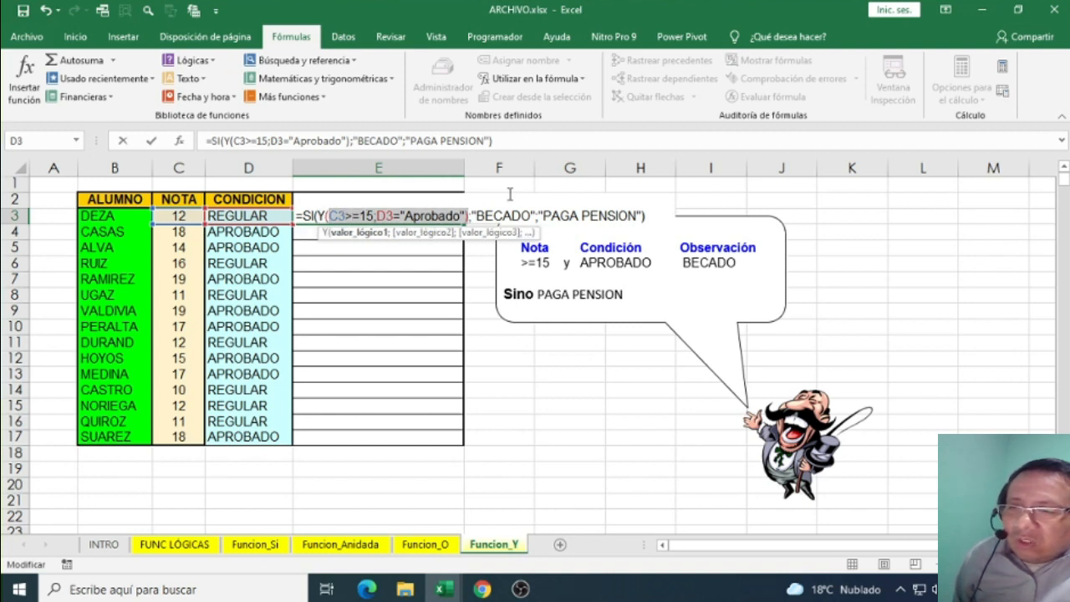
pyautogui.moveTo(473, 216); pyautogui.dragTo(535, 212)
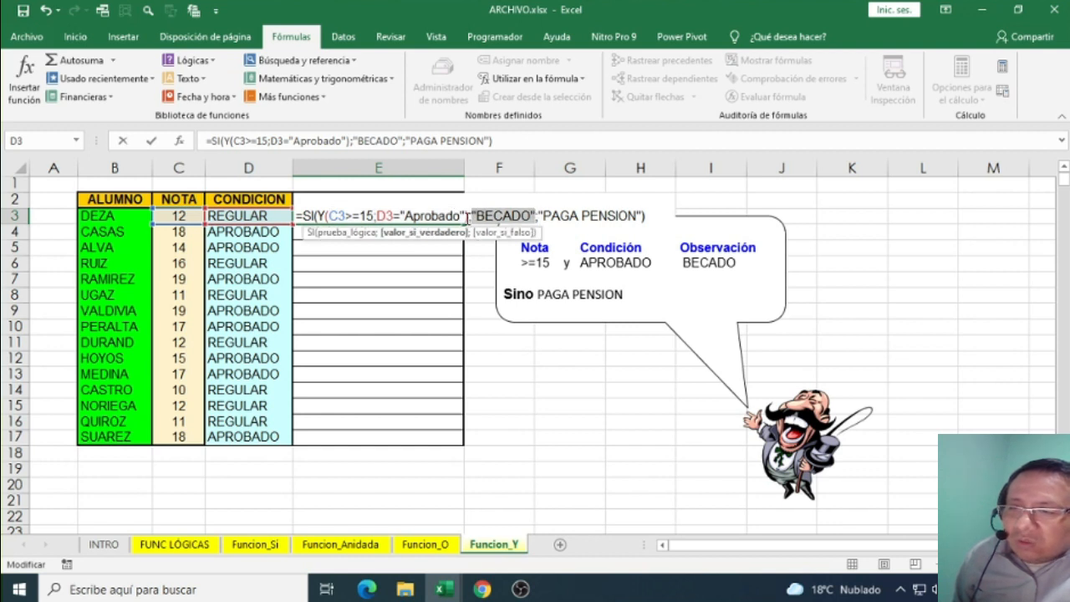
pyautogui.moveTo(466, 217); pyautogui.dragTo(319, 216)
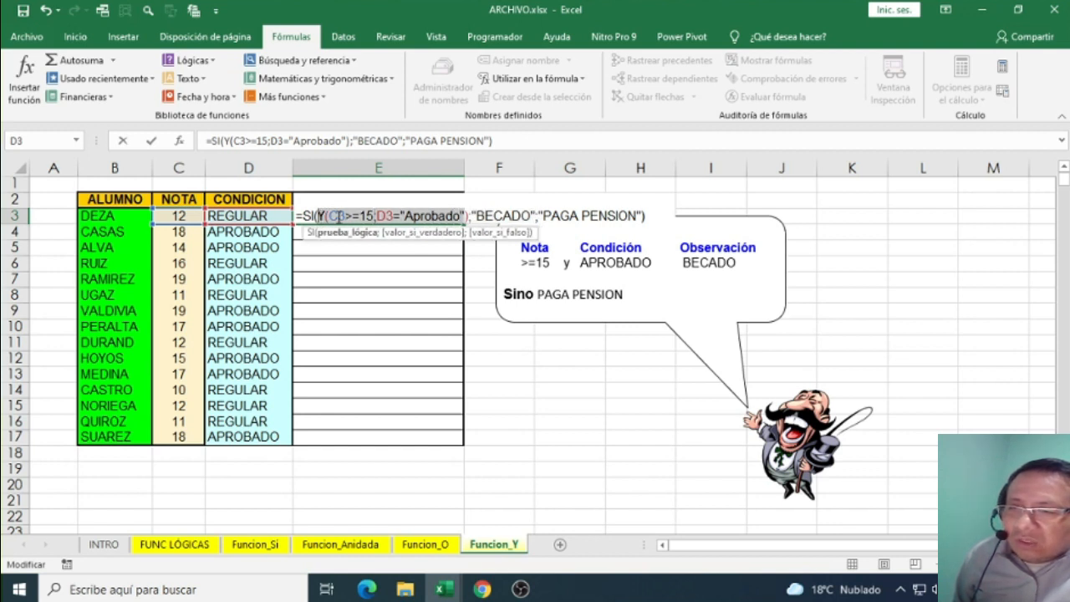
pyautogui.click(657, 216)
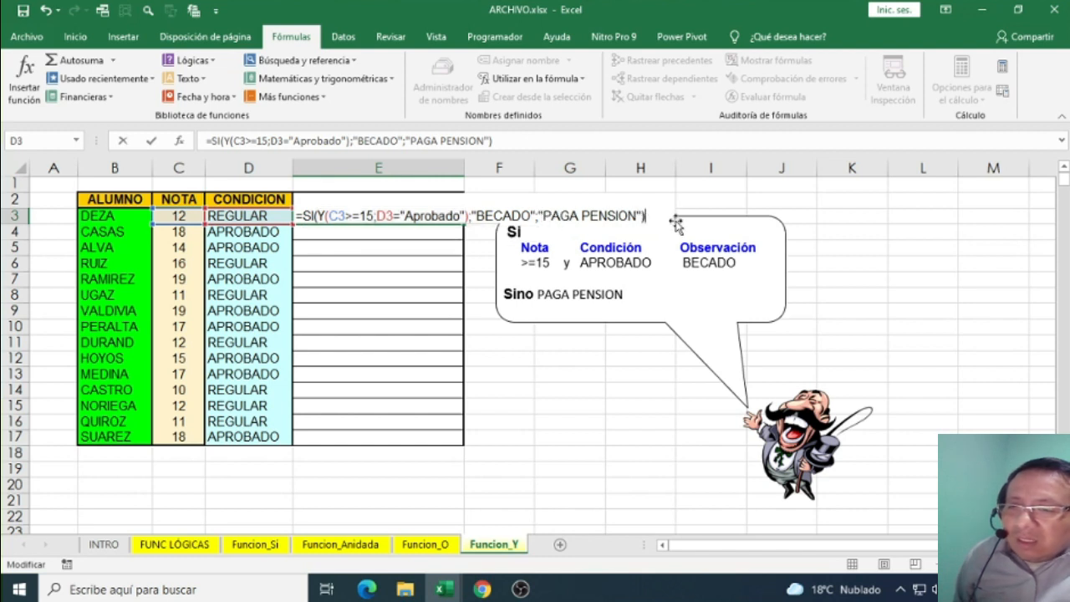
pyautogui.press('Return')
pyautogui.click(389, 215)
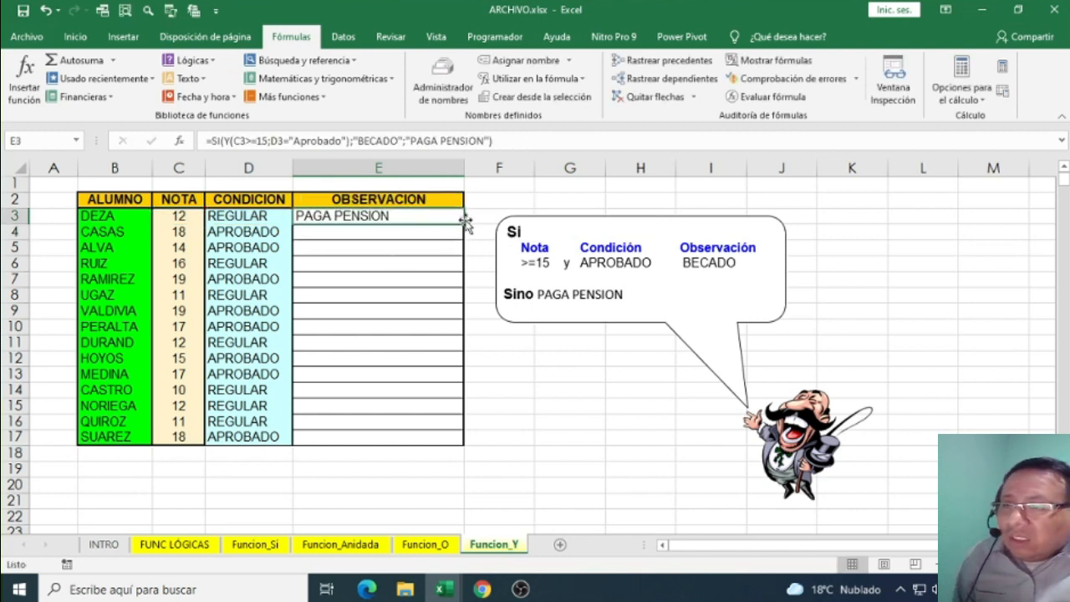
pyautogui.doubleClick(463, 224)
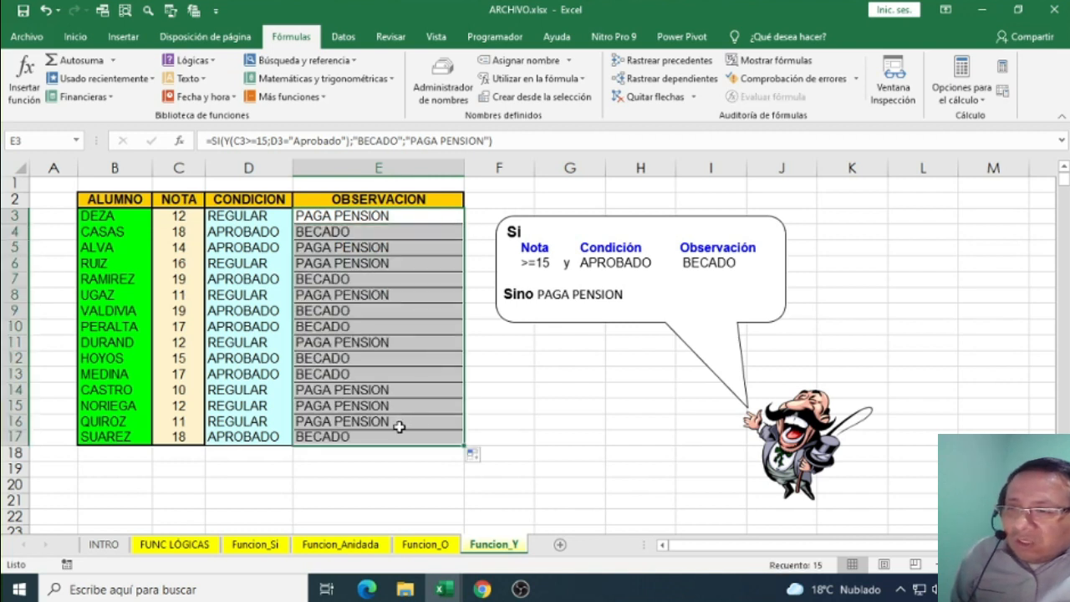
# - Review the copied formula in E9, examining its Y conditions and "BECADO" argument, and compare it with the original in E3
pyautogui.doubleClick(350, 311)
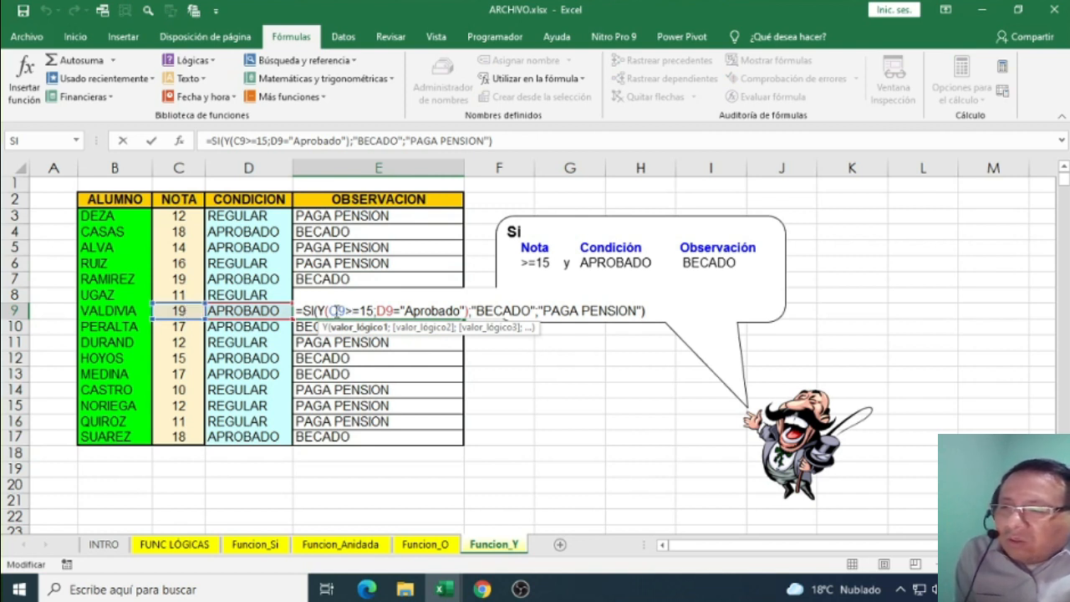
pyautogui.moveTo(464, 311); pyautogui.dragTo(323, 311)
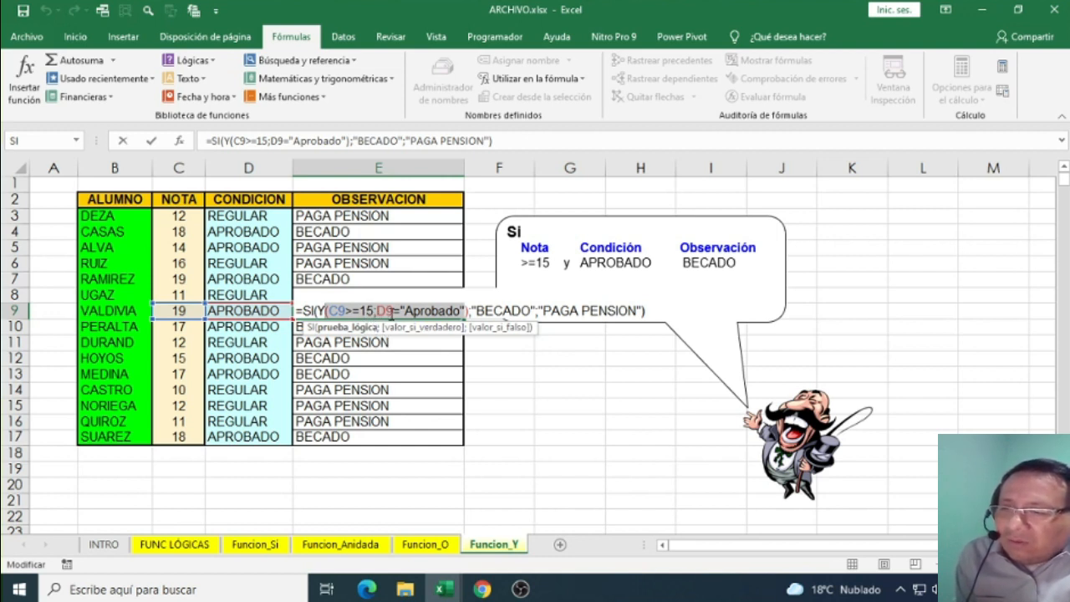
pyautogui.click(390, 311)
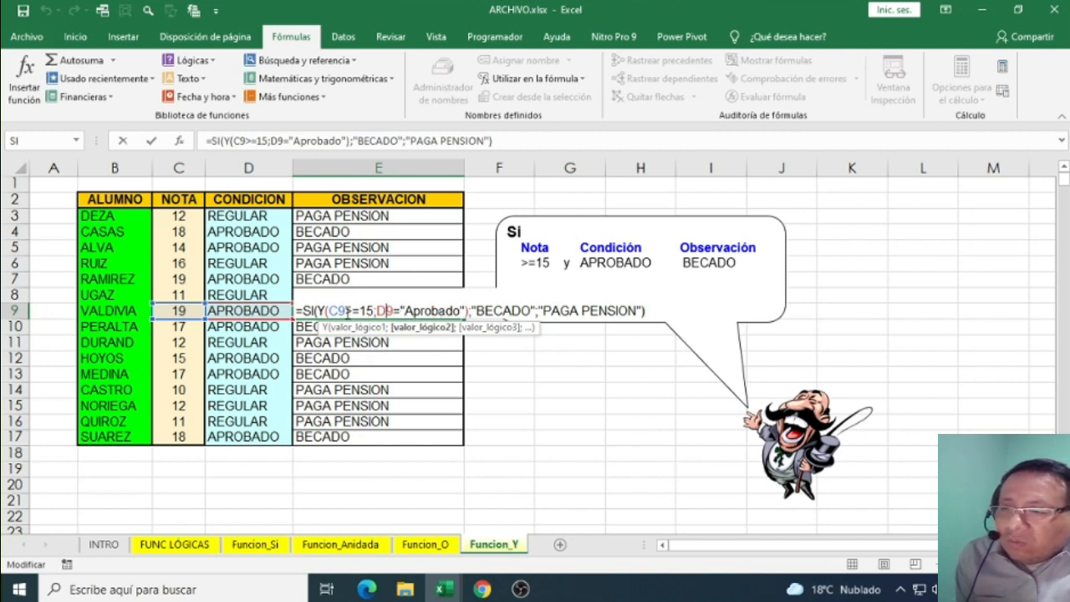
pyautogui.moveTo(337, 311); pyautogui.dragTo(447, 311)
pyautogui.moveTo(338, 310); pyautogui.dragTo(364, 310)
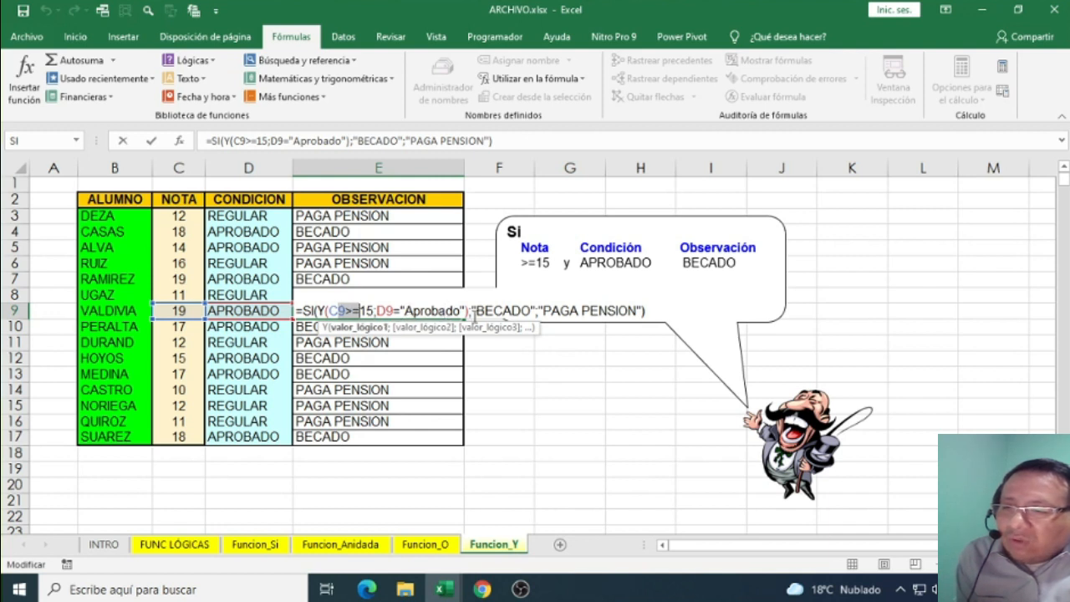
pyautogui.moveTo(474, 311); pyautogui.dragTo(534, 312)
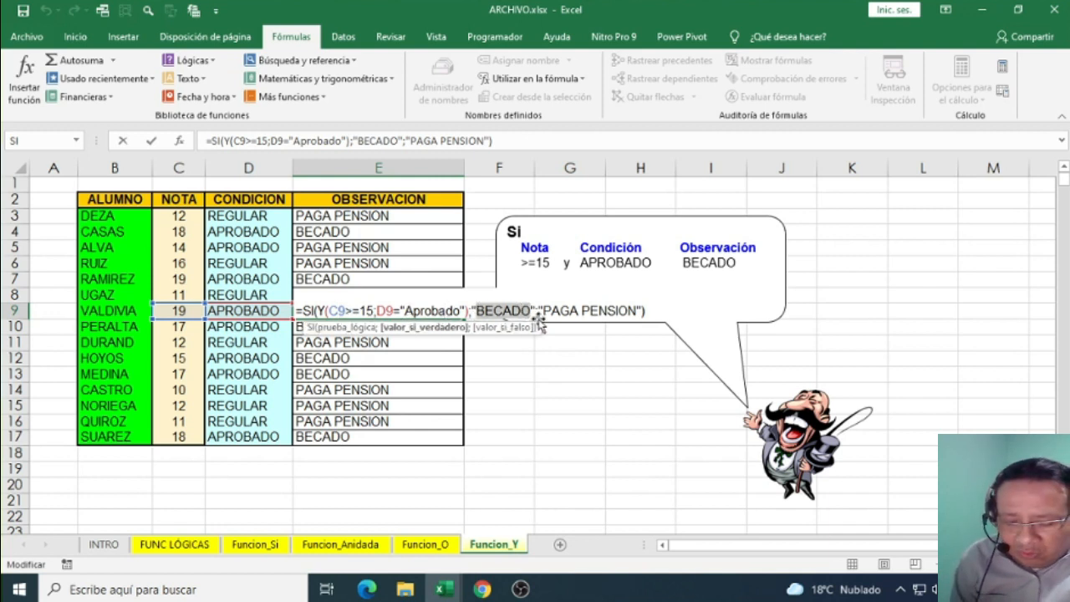
pyautogui.press('Return')
pyautogui.click(358, 311)
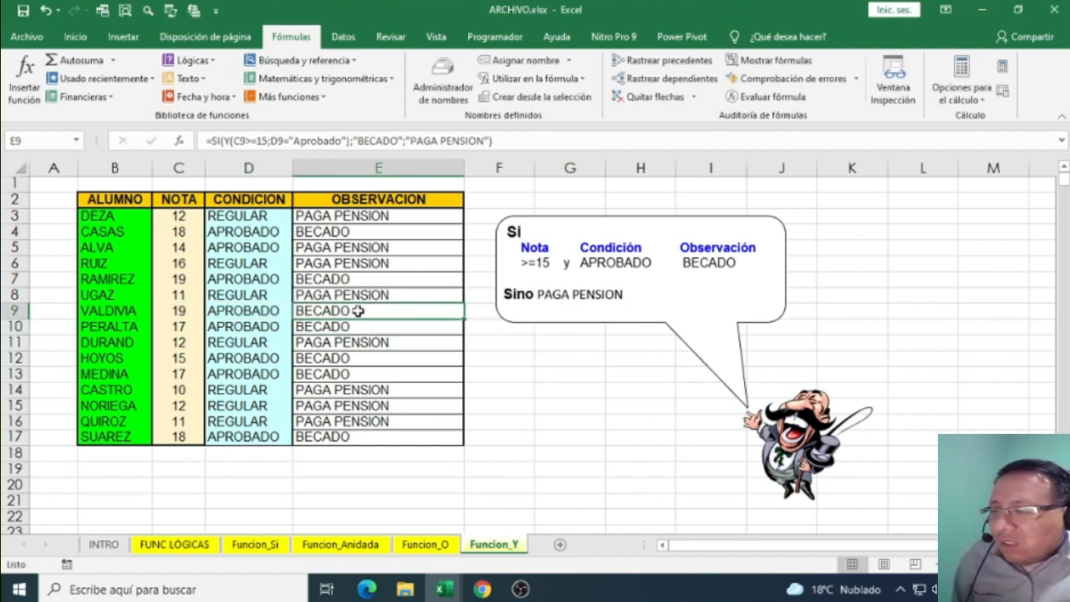
pyautogui.doubleClick(359, 311)
pyautogui.doubleClick(478, 310)
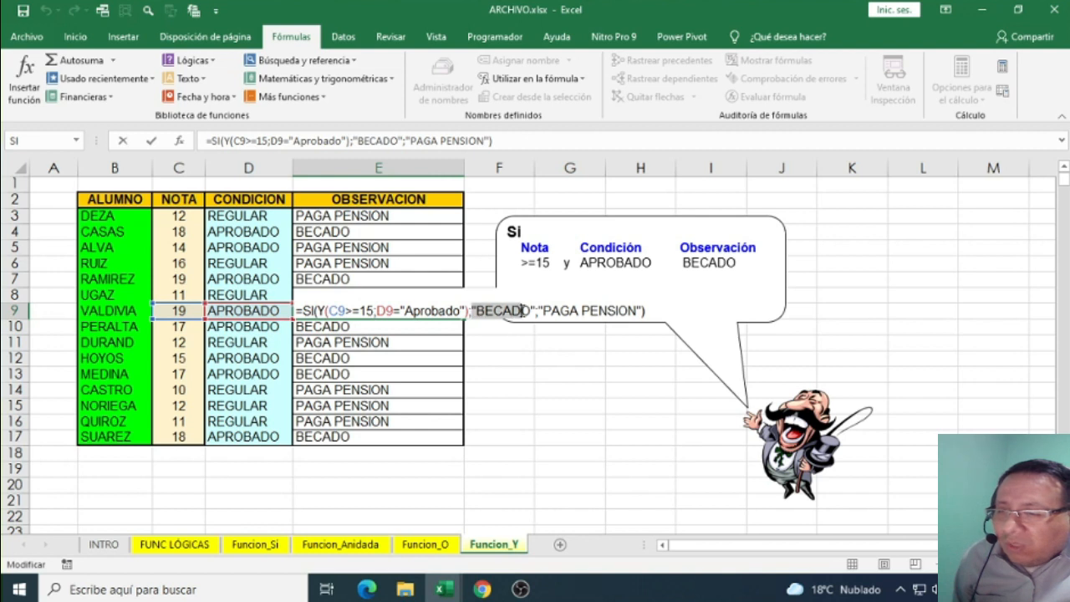
pyautogui.press('Escape')
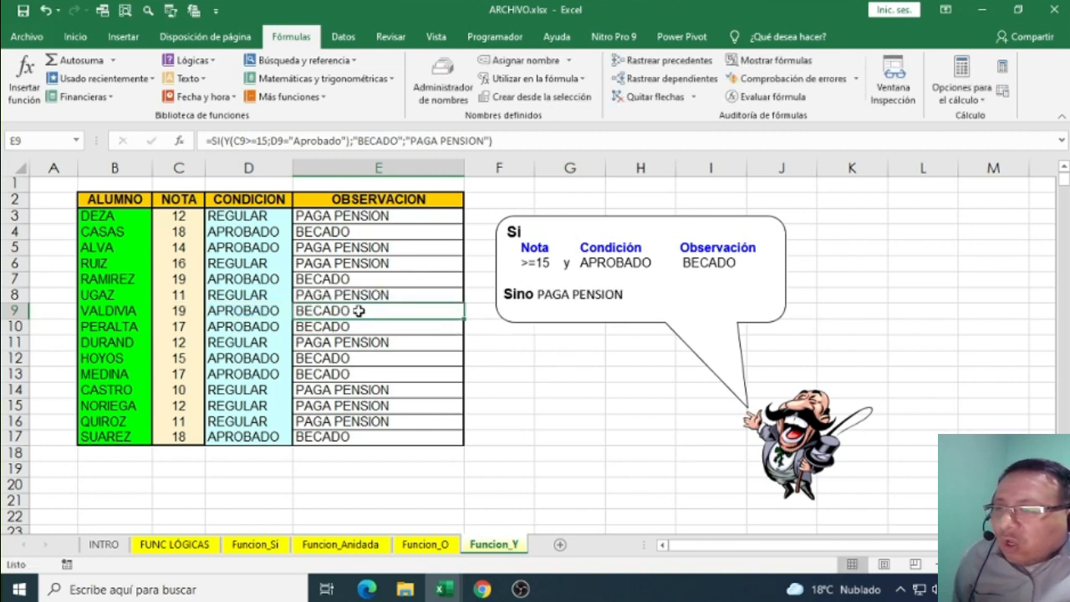
pyautogui.doubleClick(369, 221)
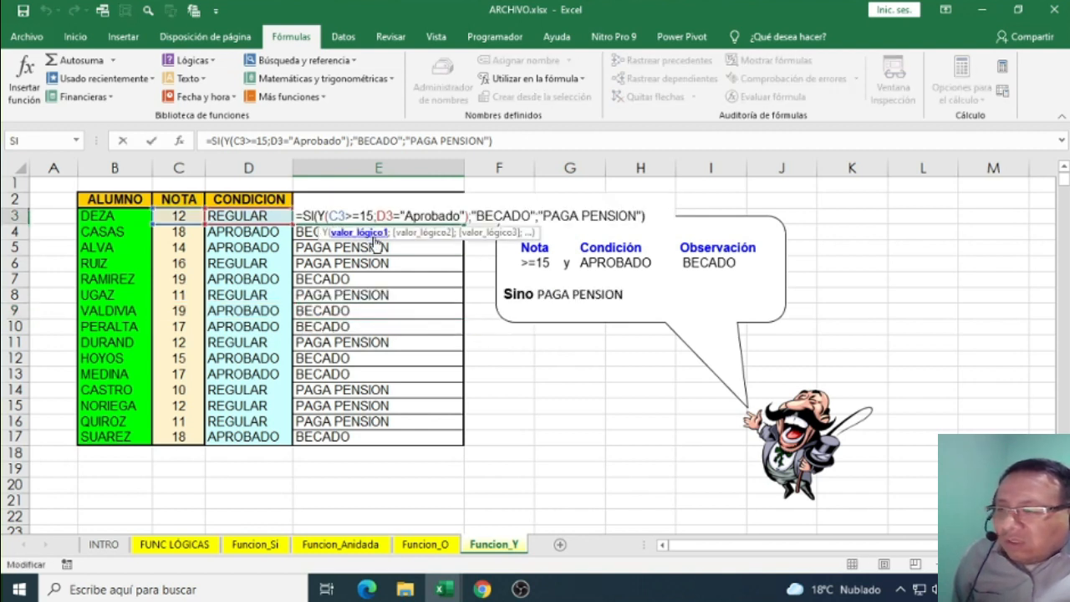
pyautogui.press('Escape')
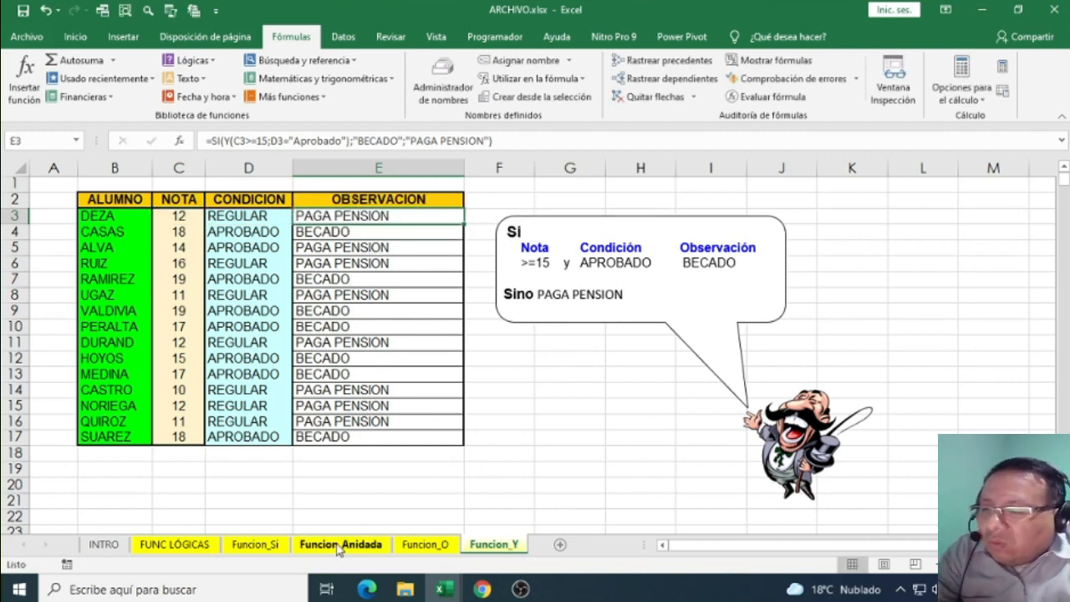
# - Return to the Funcion_Si sheet and go on to the FUNC LÓGICAS sheet
pyautogui.click(255, 544)
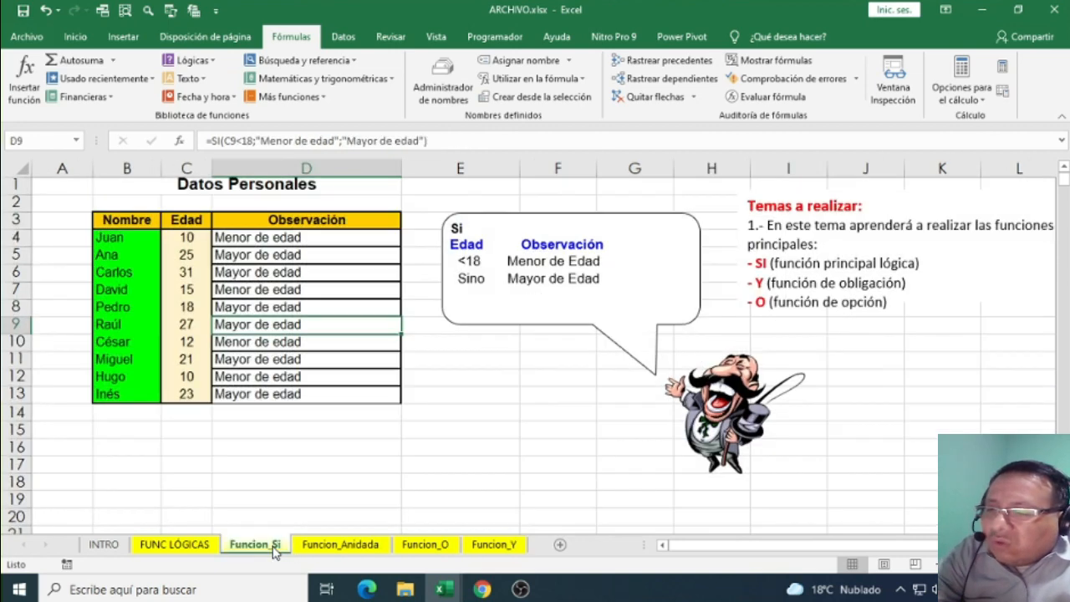
pyautogui.click(173, 544)
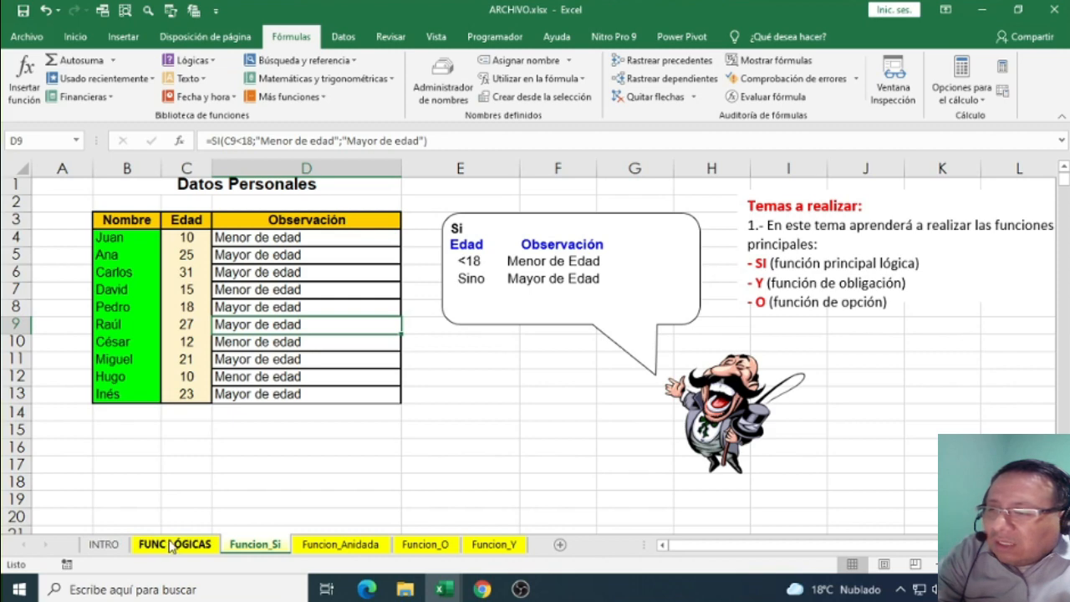